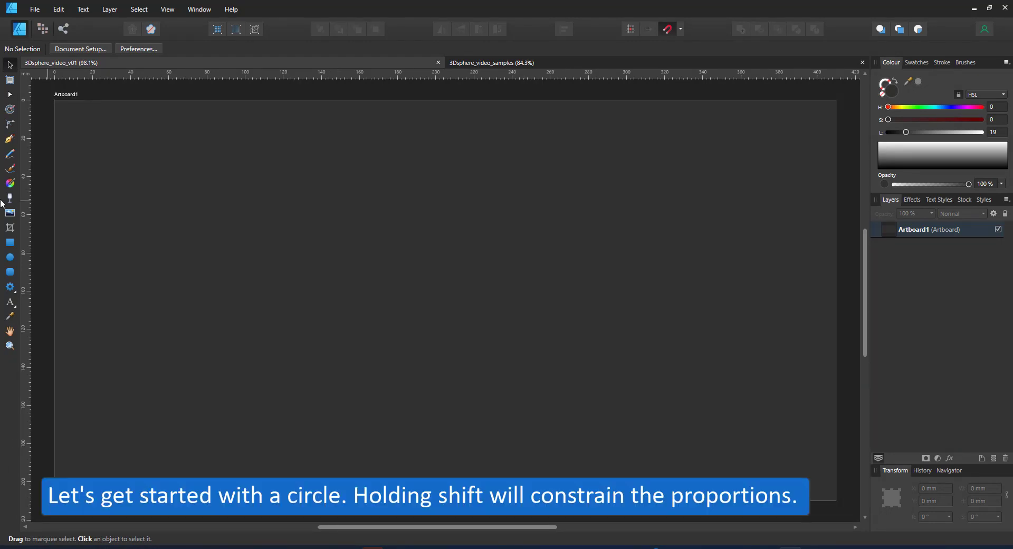
Step: Draw a white circle about 146.8 mm in diameter near the middle of the artboard
left_click(9, 257)
left_click_drag(380, 160, 660, 439)
left_click(9, 65)
left_click_drag(577, 212, 521, 202)
left_click_drag(922, 153, 922, 139)
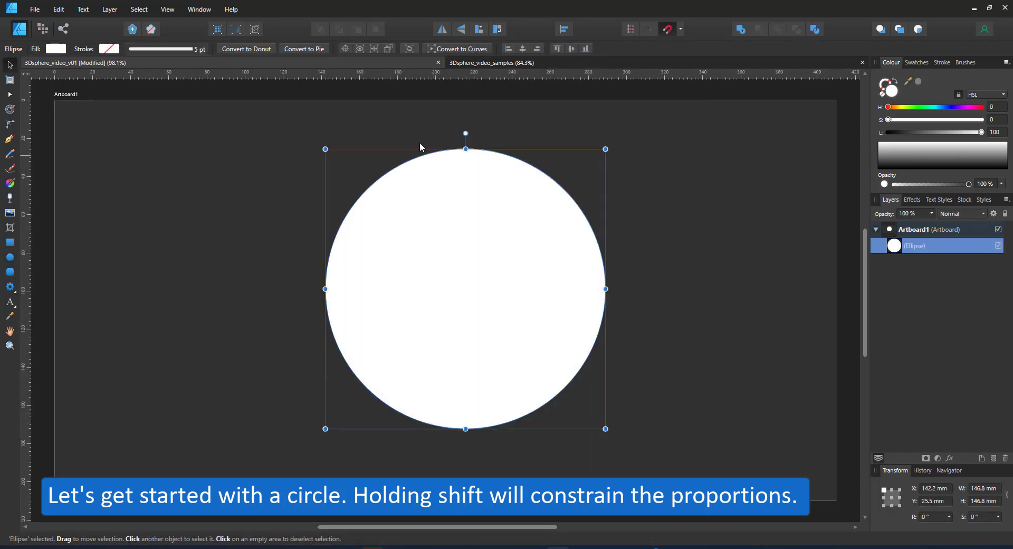
Step: Give the circle a radial gradient fill running from above its centre down to near its lower edge
left_click(10, 183)
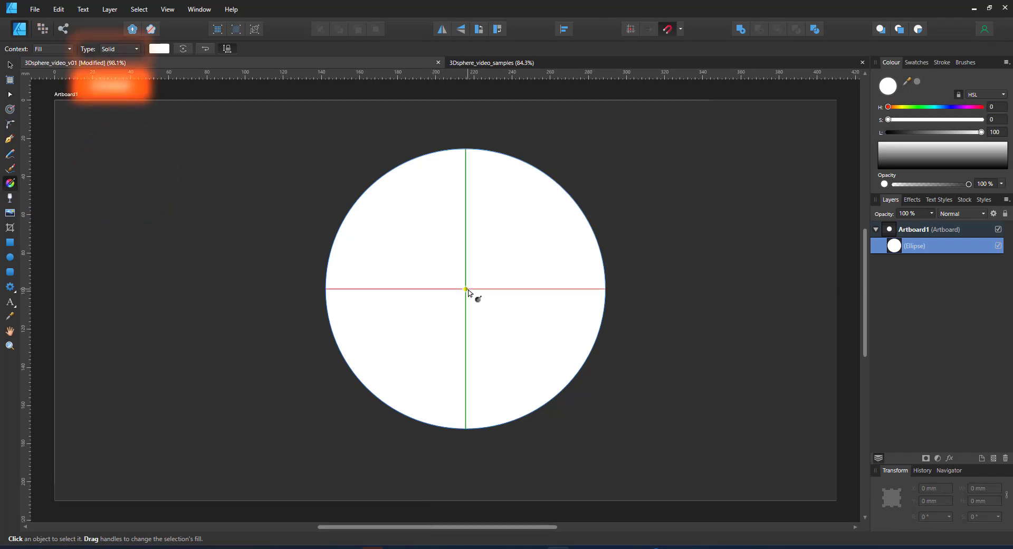
left_click_drag(465, 289, 518, 399)
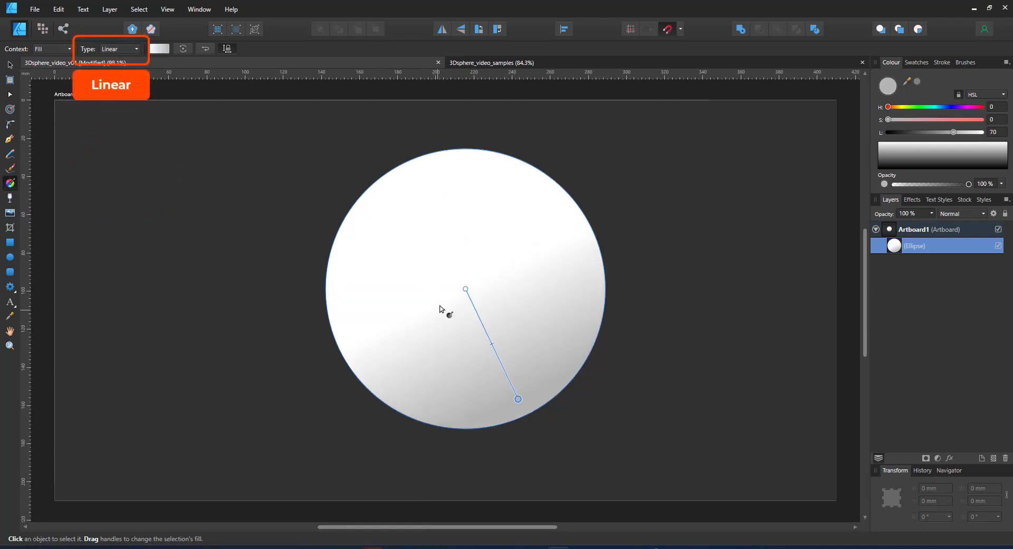
key("ctrl+z")
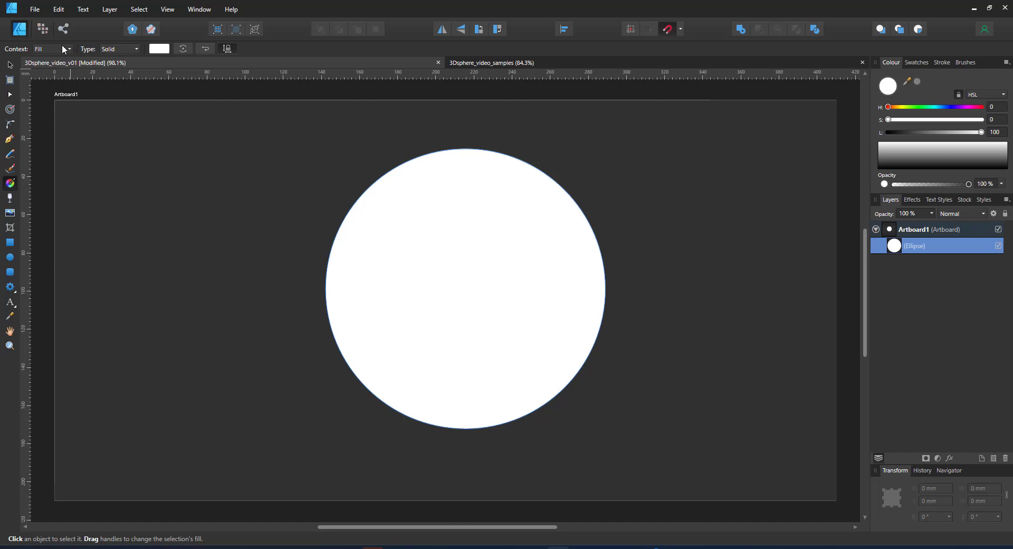
left_click(114, 49)
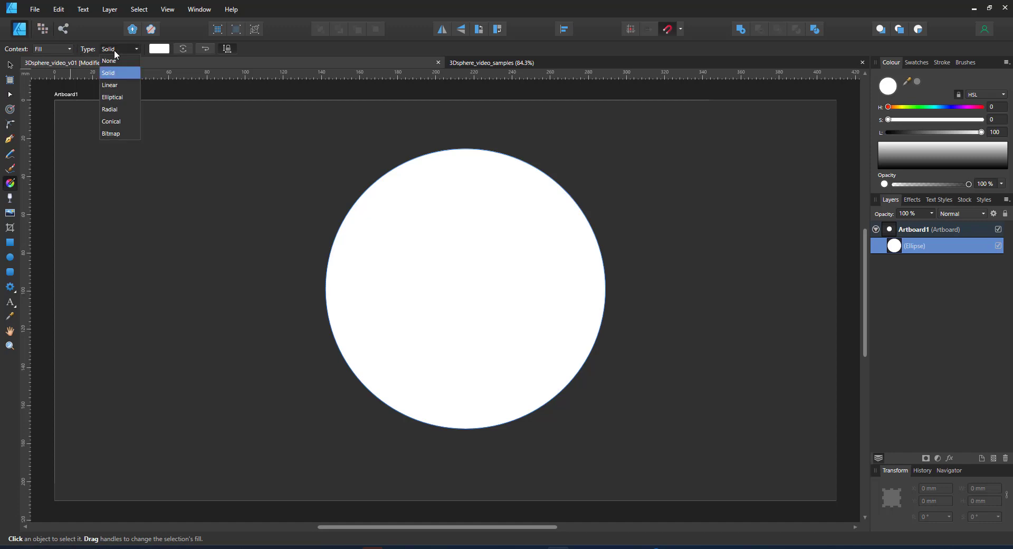
left_click(113, 110)
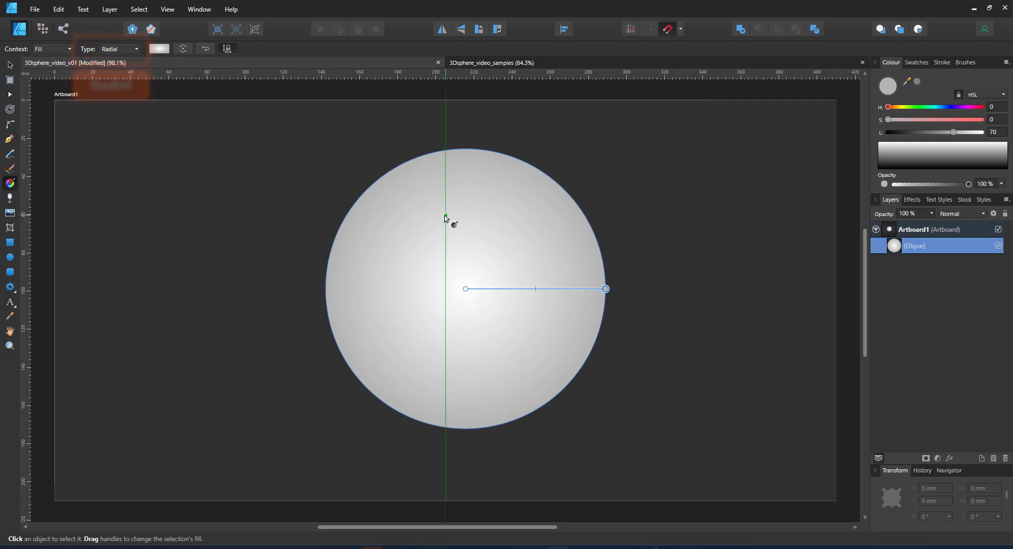
left_click_drag(446, 215, 491, 388)
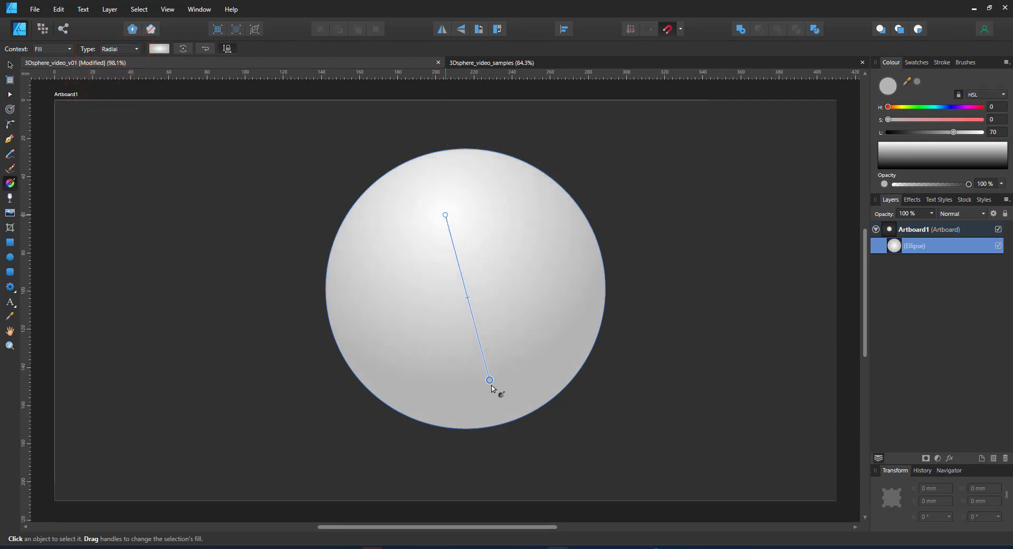
left_click_drag(444, 214, 465, 239)
left_click_drag(513, 410, 495, 417)
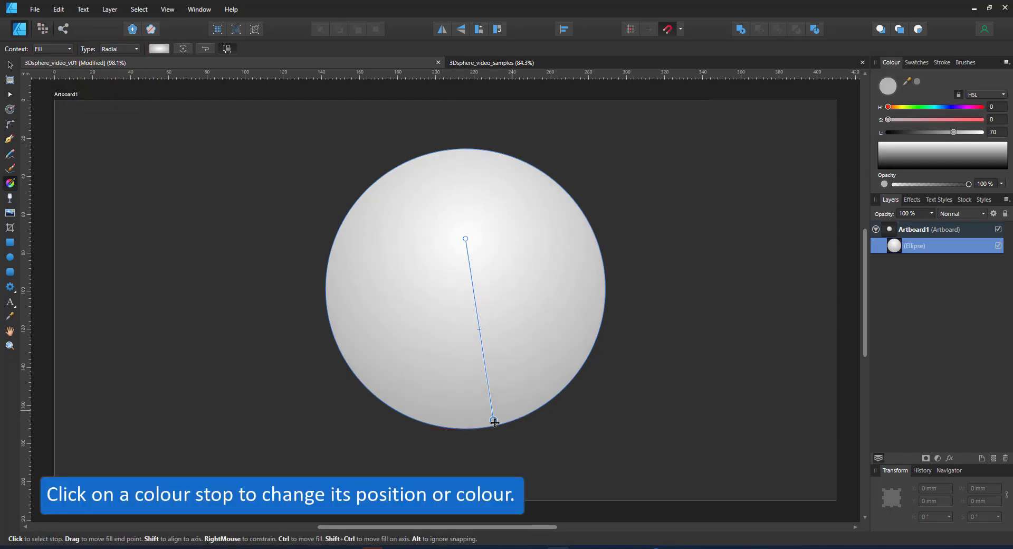
Step: Colour the gradient's end stop red with hue 360, saturation 100 and lightness 50
left_click(971, 106)
left_click_drag(967, 120, 983, 120)
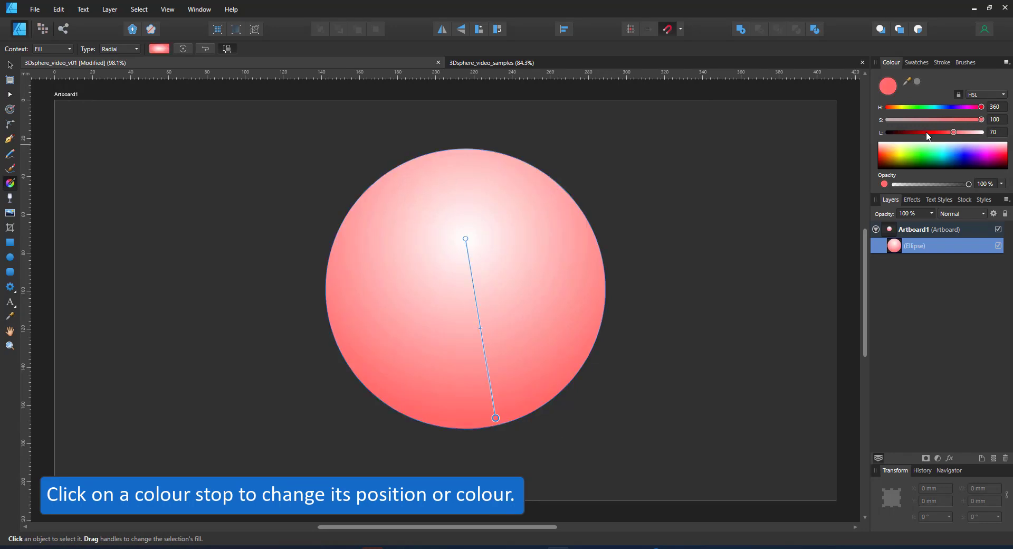
left_click(939, 132)
type("50")
key("Return")
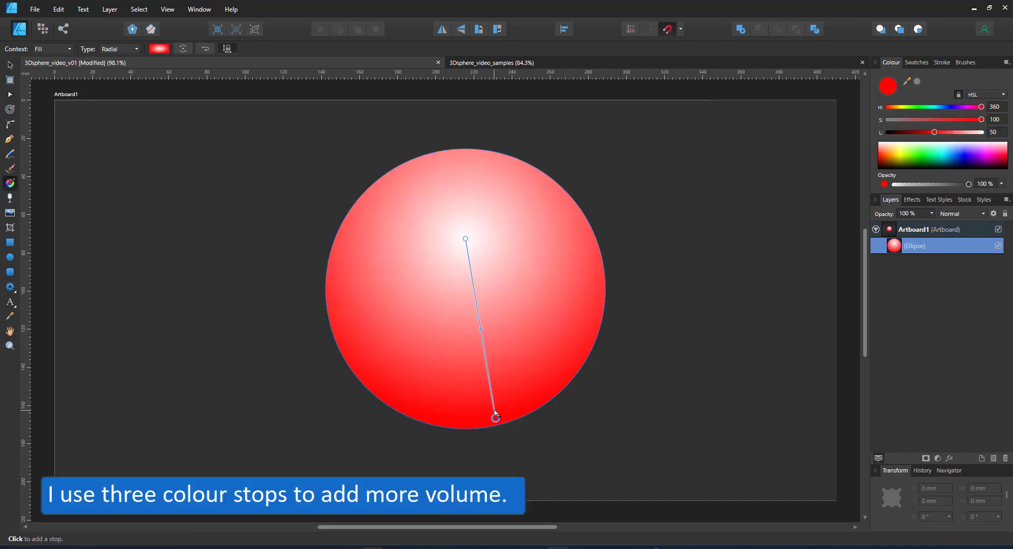
Step: Add a red stop midway along the gradient, then raise its start stop and tint it to HSL 360, 100, 94
left_click(480, 328)
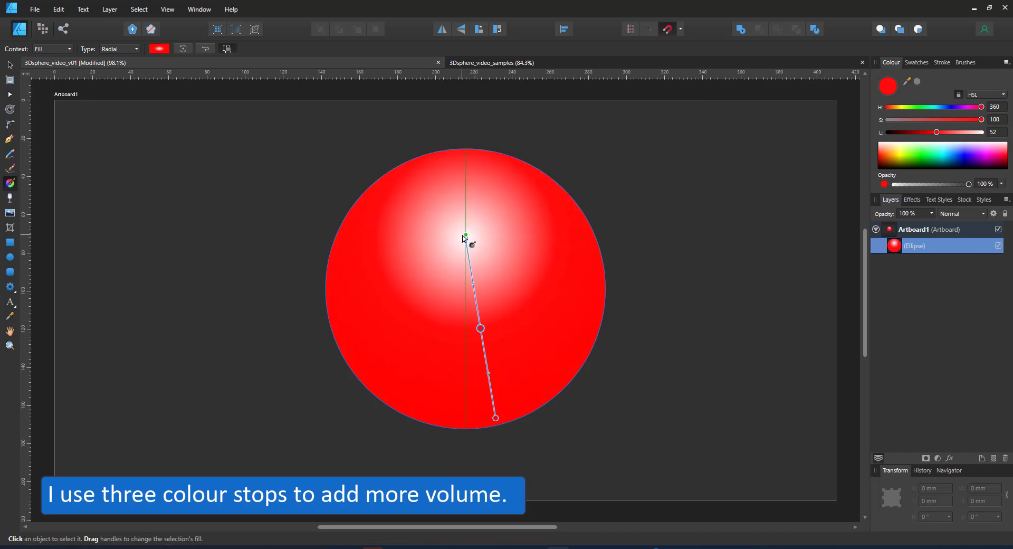
mouse_move(464, 237)
left_mouse_down()
mouse_move(458, 217)
mouse_move(468, 220)
left_mouse_up()
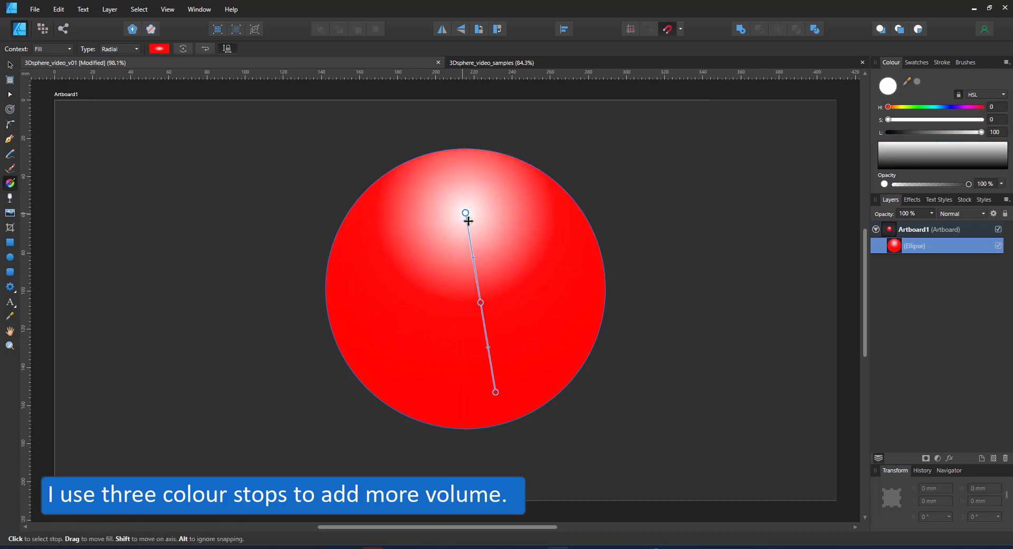
left_click_drag(947, 107, 981, 106)
left_click_drag(888, 119, 981, 119)
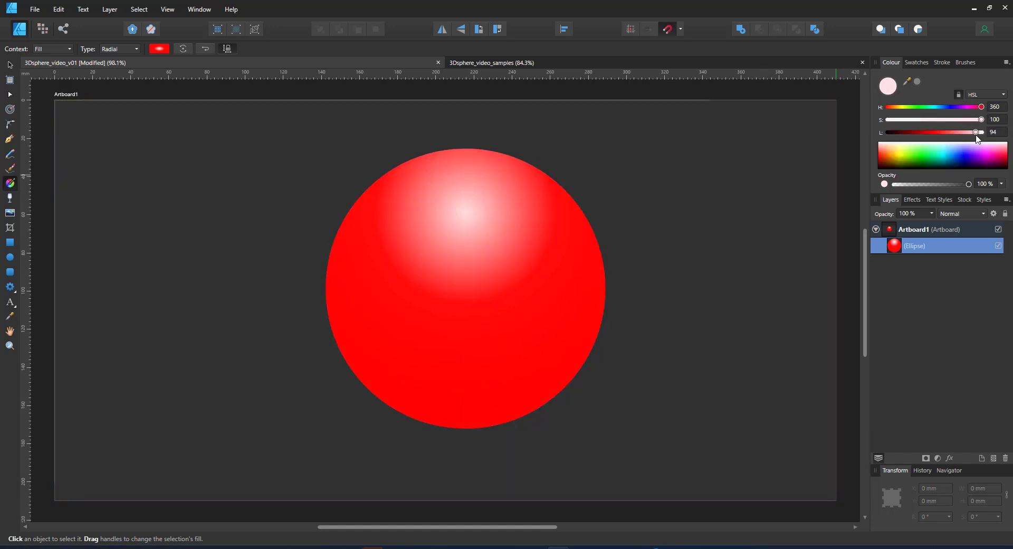
Step: Darken the gradient's end stop to lightness 15 and extend it towards the circle's lower edge
left_click(495, 392)
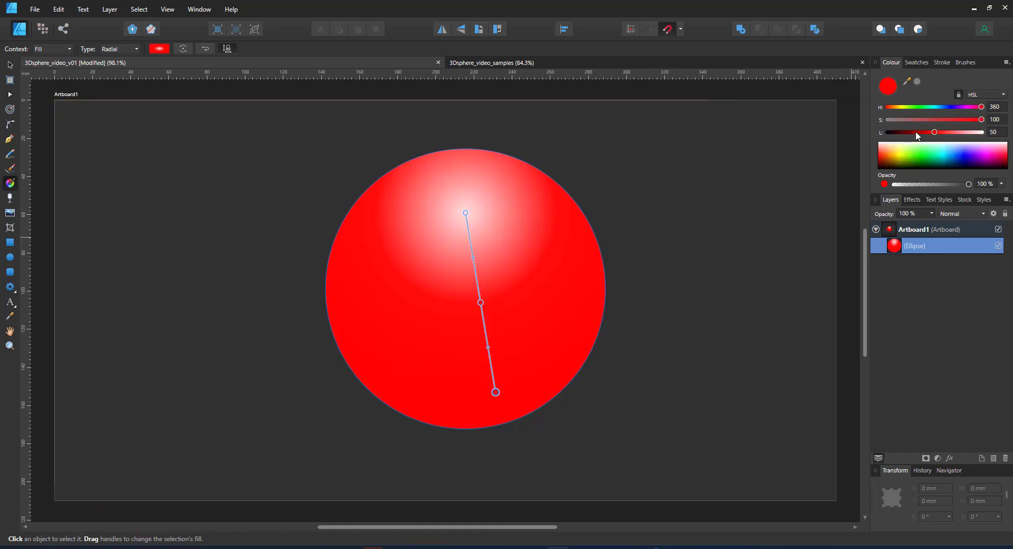
left_click_drag(916, 134, 909, 133)
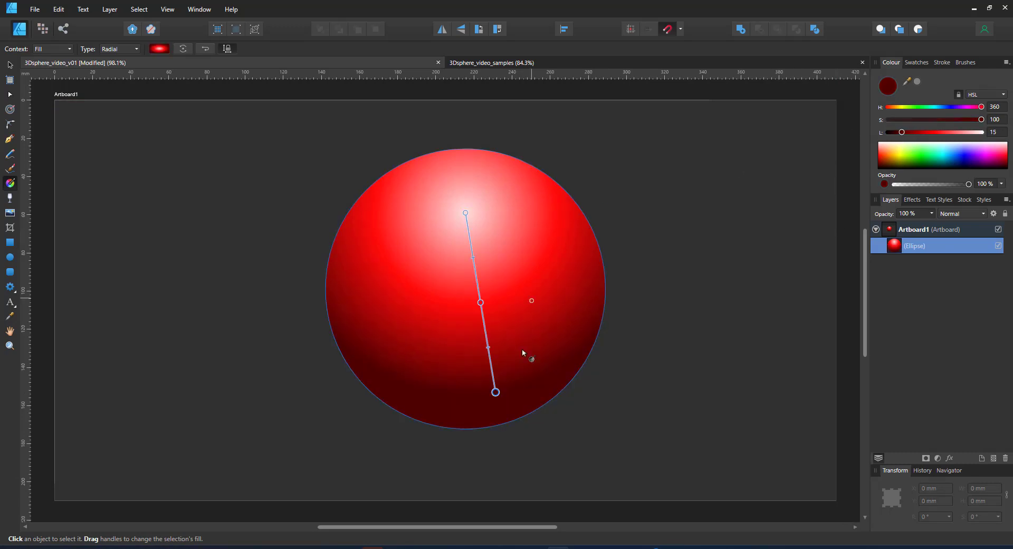
left_click_drag(496, 400, 492, 415)
left_click(8, 65)
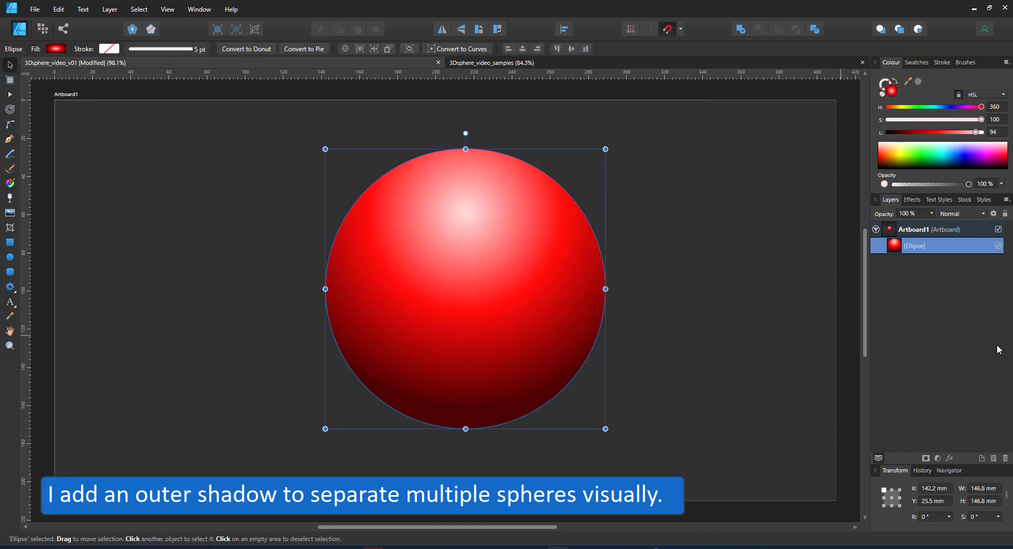
Step: Add an outer shadow layer effect with a 50 px radius to the circle
left_click(948, 458)
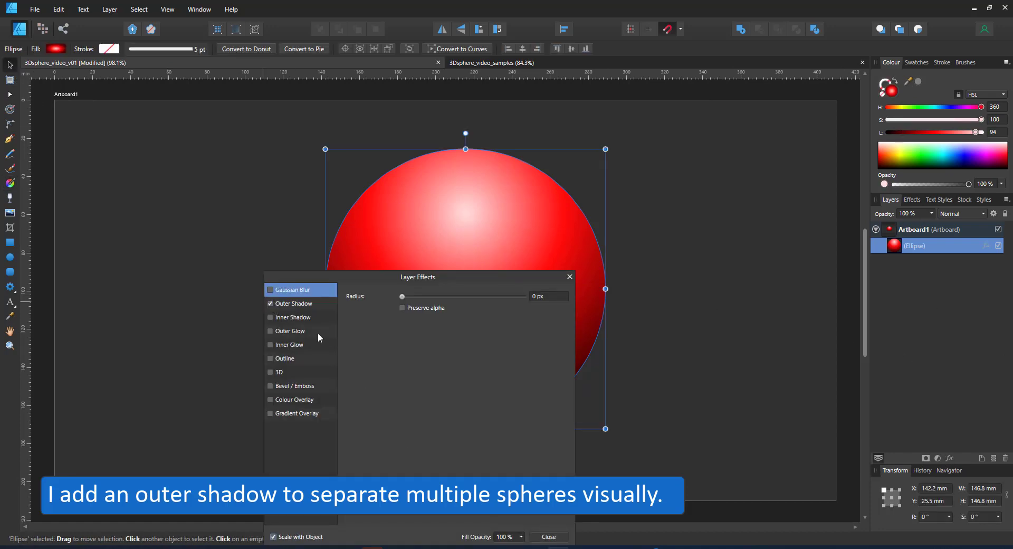
left_click(311, 304)
left_click_drag(417, 320, 501, 325)
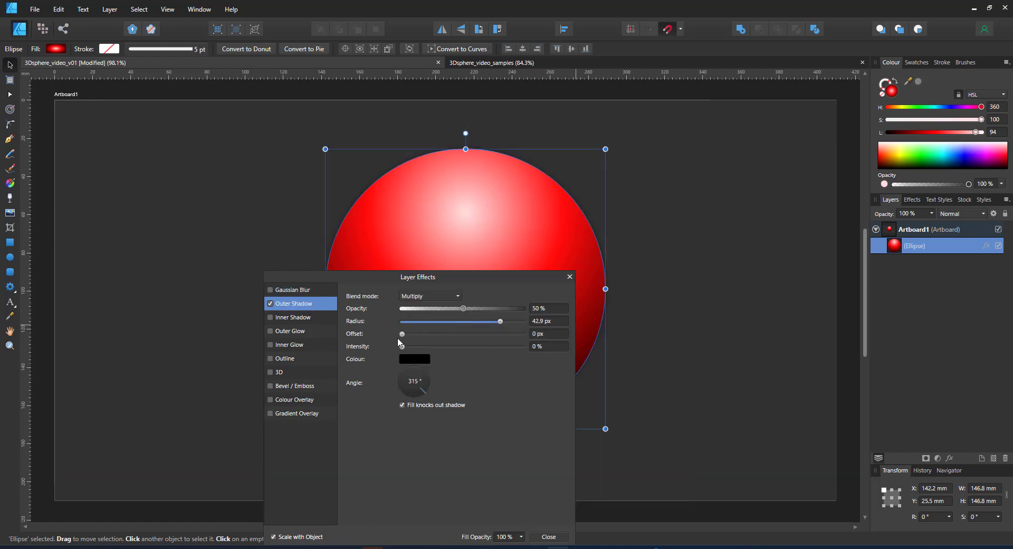
left_click(539, 322)
type("50")
key("Return")
left_click(568, 277)
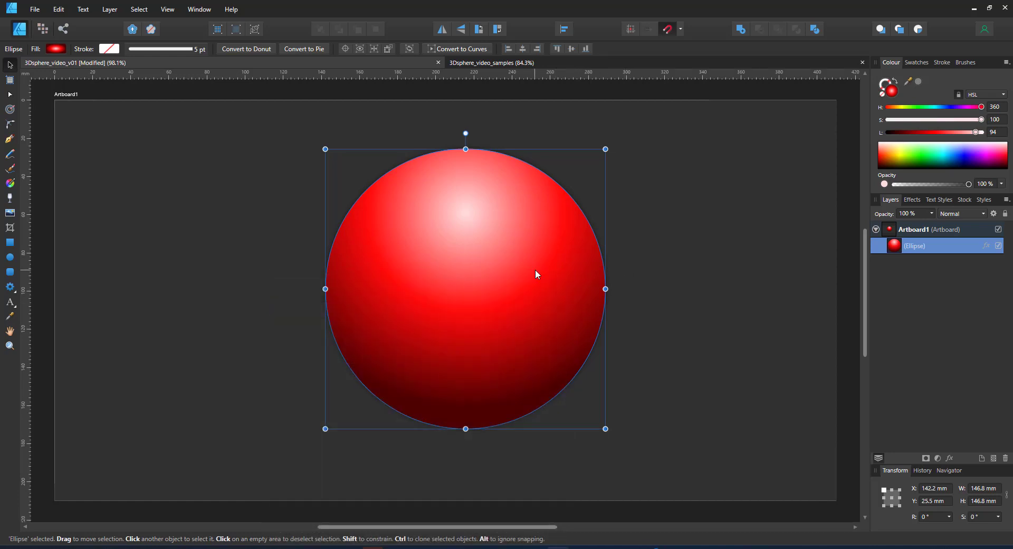
Step: Show the Symbols studio and create a symbol from the shaded circle
left_click(167, 9)
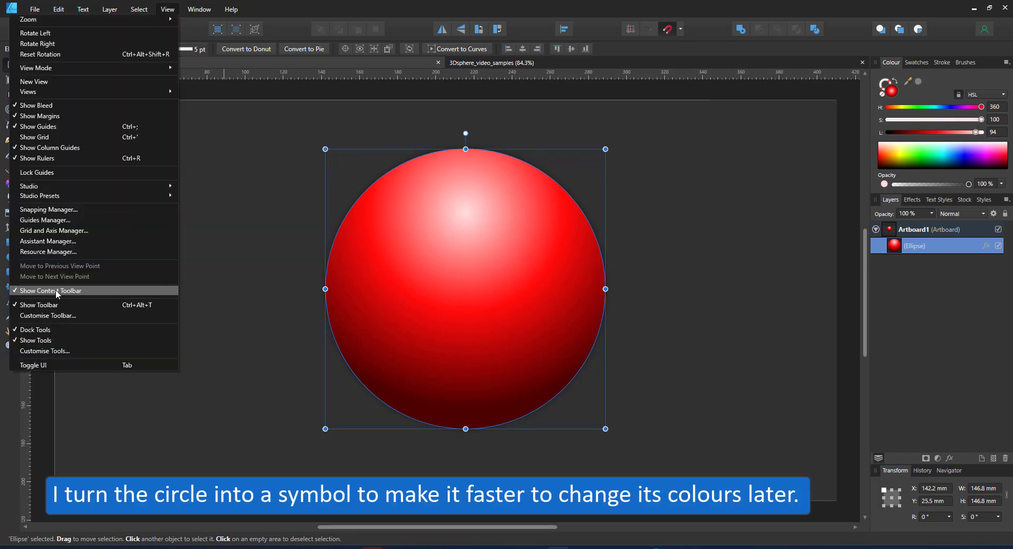
mouse_move(78, 186)
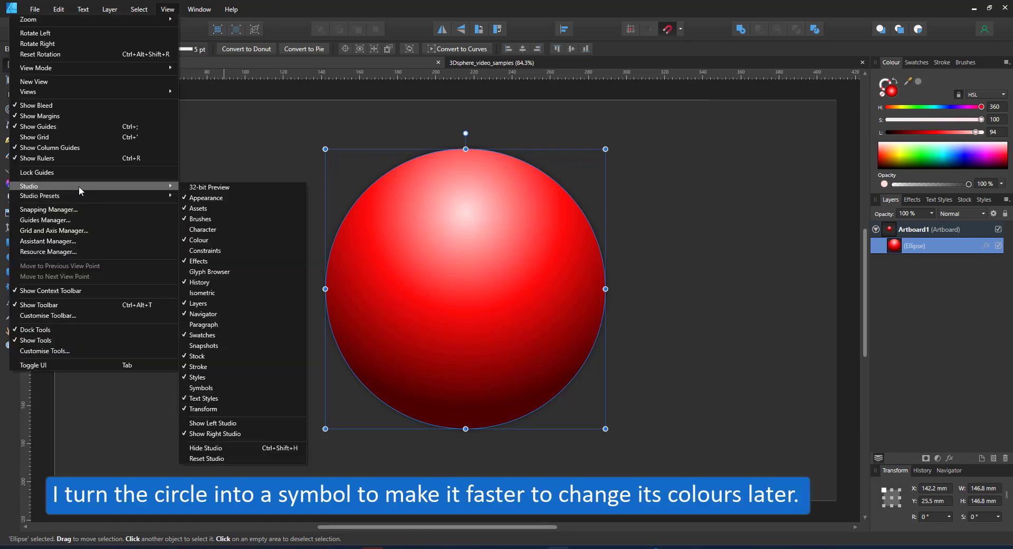
left_click(222, 388)
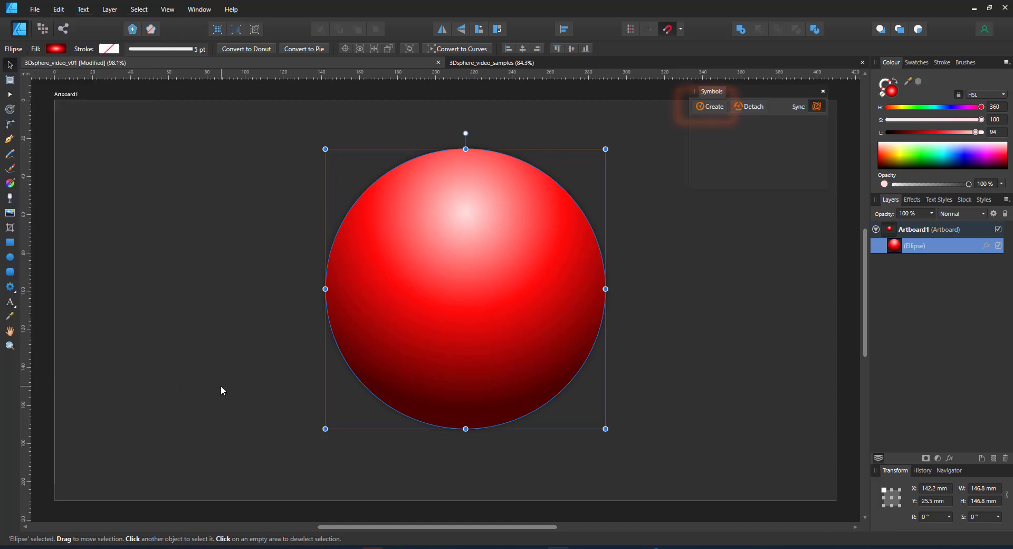
left_click(717, 109)
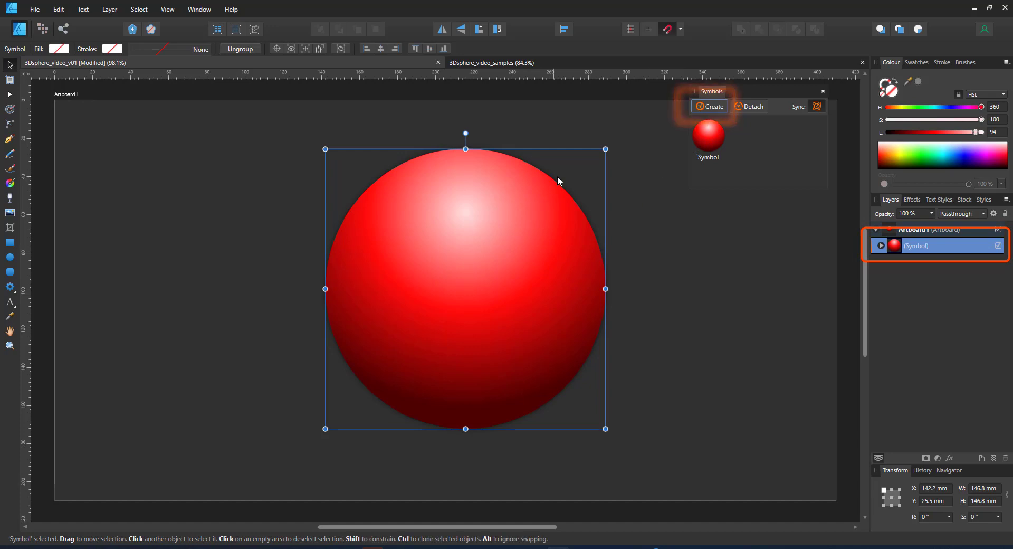
Step: Shrink the sphere symbol to about 45.2 mm and set its inner ellipse's outer shadow radius to about 30.7 px
left_click_drag(605, 149, 508, 246)
left_click(880, 246)
left_click(985, 261)
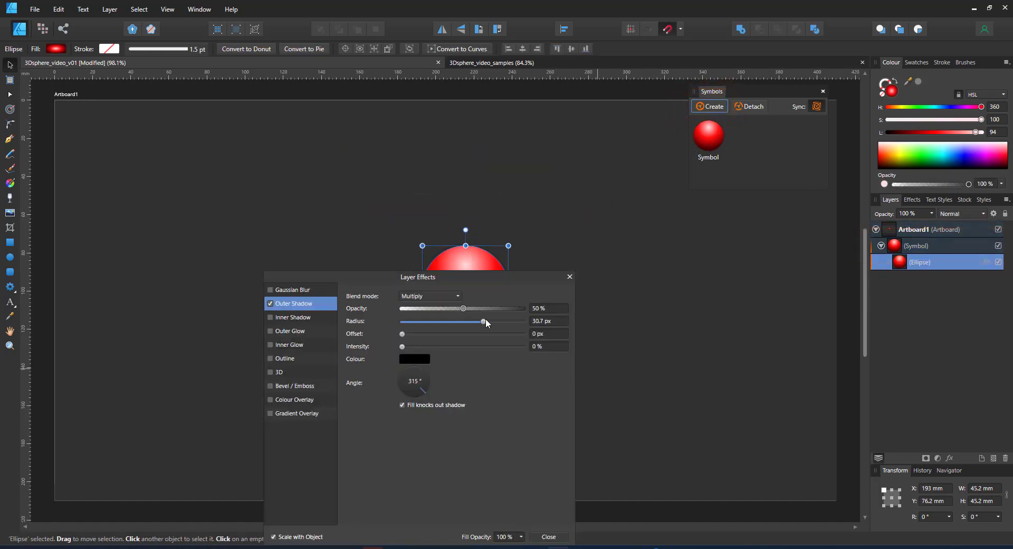
left_click(569, 276)
Step: Duplicate the sphere symbol three times and arrange the four spheres so they overlap
left_click_drag(476, 288, 413, 316)
key("ctrl+j")
key("ctrl+j")
key("ctrl+j")
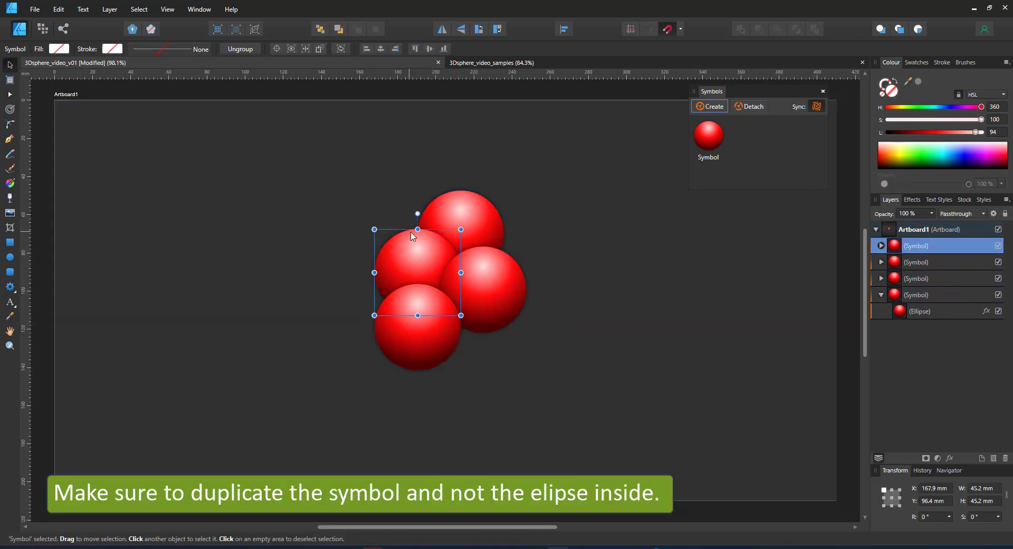
Step: Add three more sphere copies to the left and right of the overlapping group
left_click_drag(412, 251, 578, 279)
key("ctrl+j")
key("ctrl+j")
key("ctrl+j")
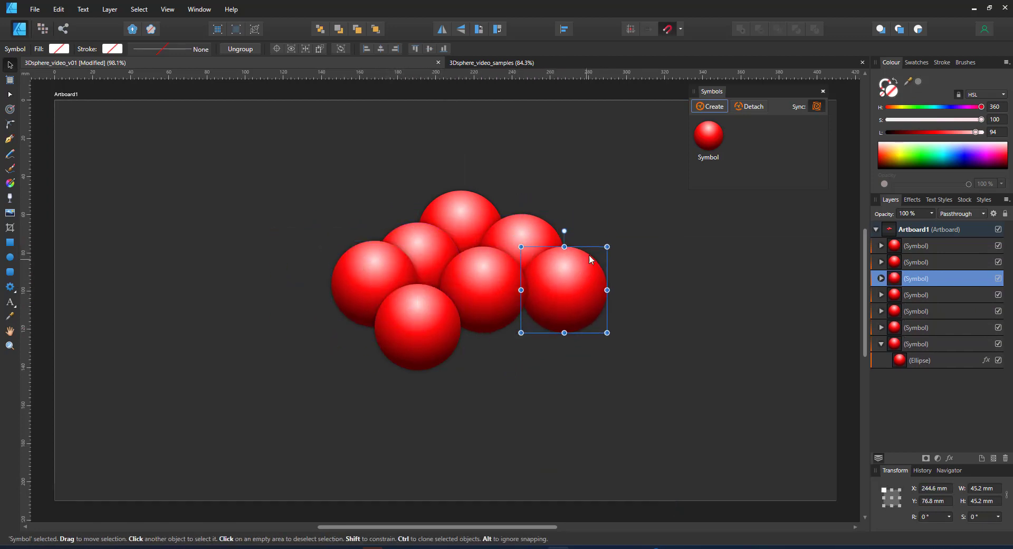
Step: Shrink the outermost left and right spheres and enlarge the central sphere of the cluster
left_click_drag(601, 244, 593, 260)
left_click(380, 285)
left_click_drag(417, 240, 407, 250)
left_click(480, 275)
left_click_drag(526, 247, 537, 236)
Step: Add three smaller copies of the top sphere, one in the gap beneath it and one at each upper side of the cluster
left_click(481, 207)
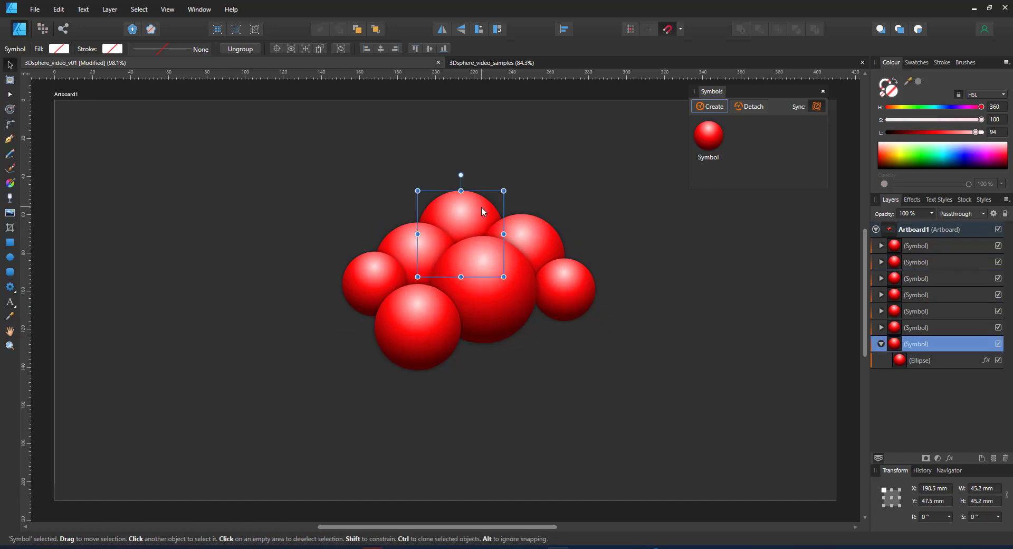
key("ctrl+j")
left_click_drag(504, 190, 488, 205)
left_click_drag(469, 222, 453, 243)
key("ctrl+j")
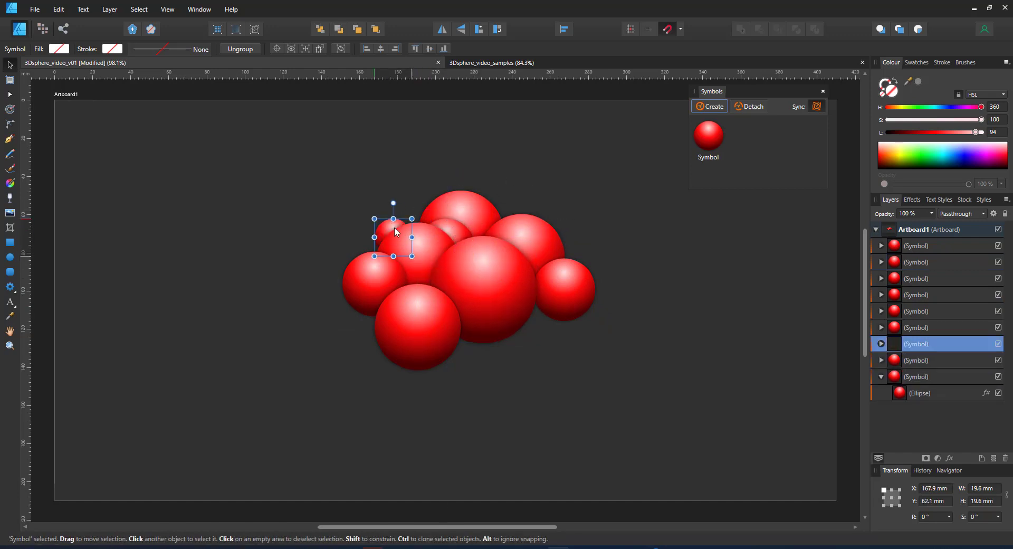
key("ctrl+j")
left_click_drag(354, 215, 552, 221)
Step: Duplicate the lower-left sphere and place the copy at the cluster's lower right
left_click(565, 280)
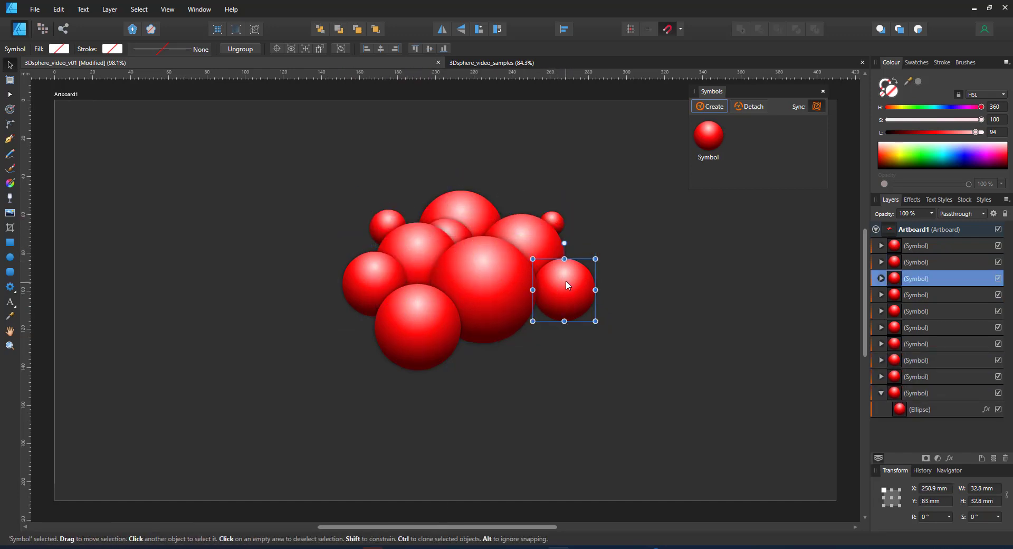
left_click(434, 334)
key("ctrl+j")
left_click_drag(435, 335, 537, 338)
Step: Group all the spheres of the cluster and create a second symbol from the group
left_click_drag(264, 159, 672, 398)
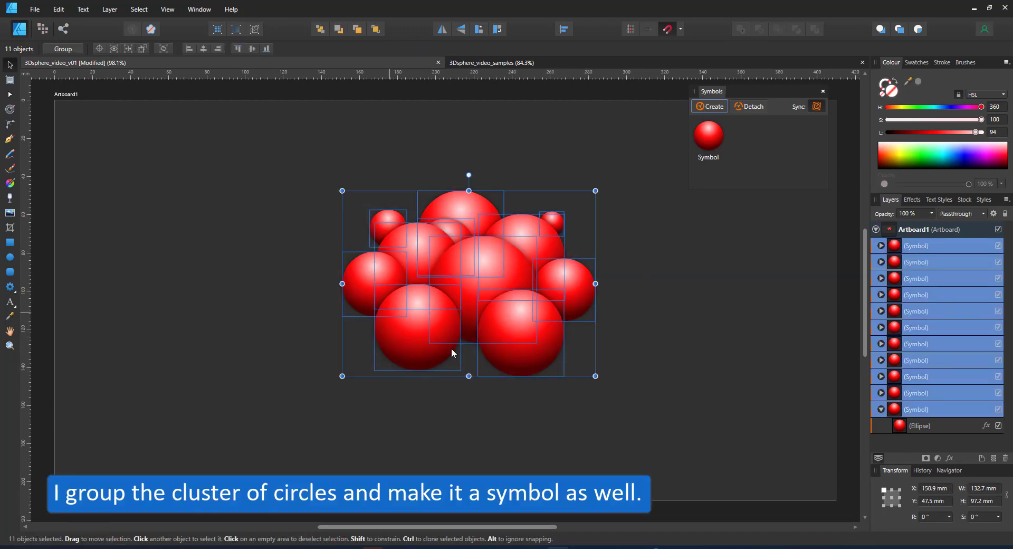
key("ctrl+g")
left_click(709, 107)
Step: Reposition and resize the cluster symbol, then spread two copies of it down the left half of the artboard
left_click_drag(554, 319, 461, 268)
left_click_drag(502, 141, 483, 150)
key("ctrl+j")
left_click_drag(403, 207, 301, 272)
left_click_drag(378, 218, 398, 204)
key("ctrl+j")
left_click_drag(205, 402, 394, 439)
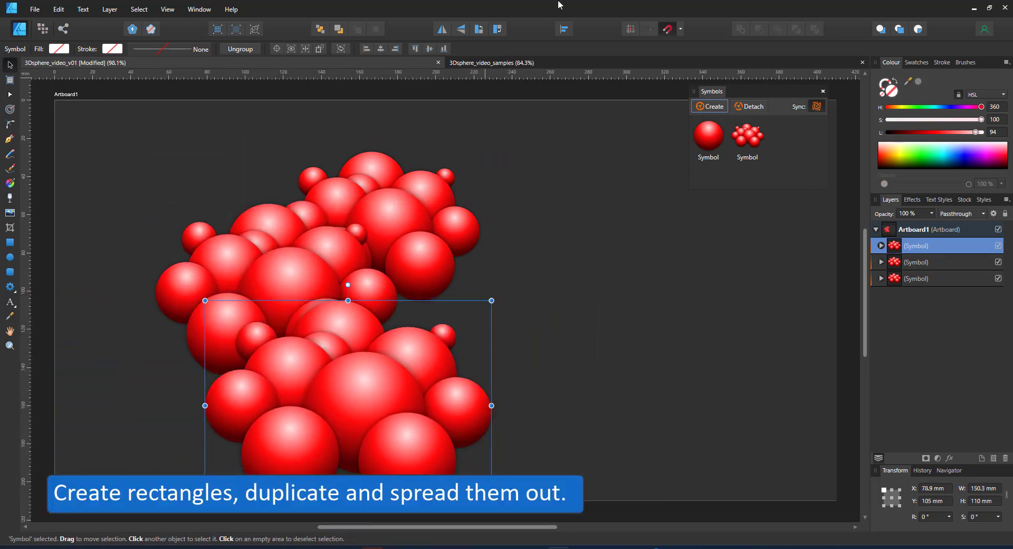
Step: Flip the lowest cluster horizontally and place a copy of the left cluster on the right half of the artboard
left_click(447, 29)
left_click_drag(367, 390, 416, 381)
left_click(270, 270)
key("ctrl+j")
left_click_drag(270, 271, 519, 262)
left_click_drag(248, 266, 219, 281)
Step: Add two copies of the top cluster, one mirrored at the far right and one about 80.2 mm wide at the upper left
left_click(392, 168)
key("ctrl+j")
left_click(444, 29)
left_click_drag(412, 232, 251, 191)
key("ctrl+j")
left_click_drag(332, 119, 294, 153)
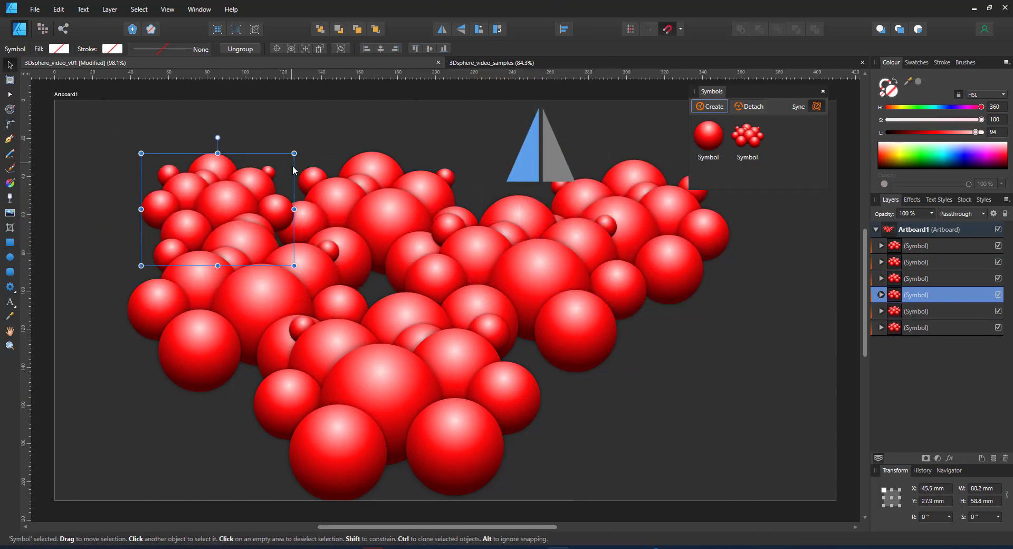
Step: Send the small upper-left cluster behind the other clusters and shift it slightly upwards
key("ctrl+[")
key("ctrl+[")
left_click_drag(276, 192, 281, 178)
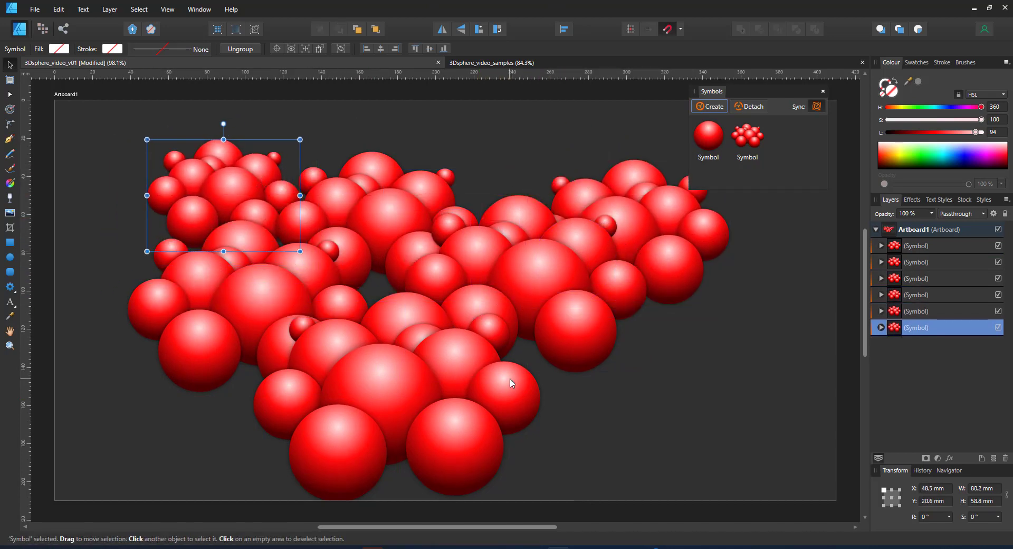
Step: In the lowest cluster's symbol, shift the medium and large spheres behind its centre up and to the left
left_click(480, 389)
double_click(407, 342)
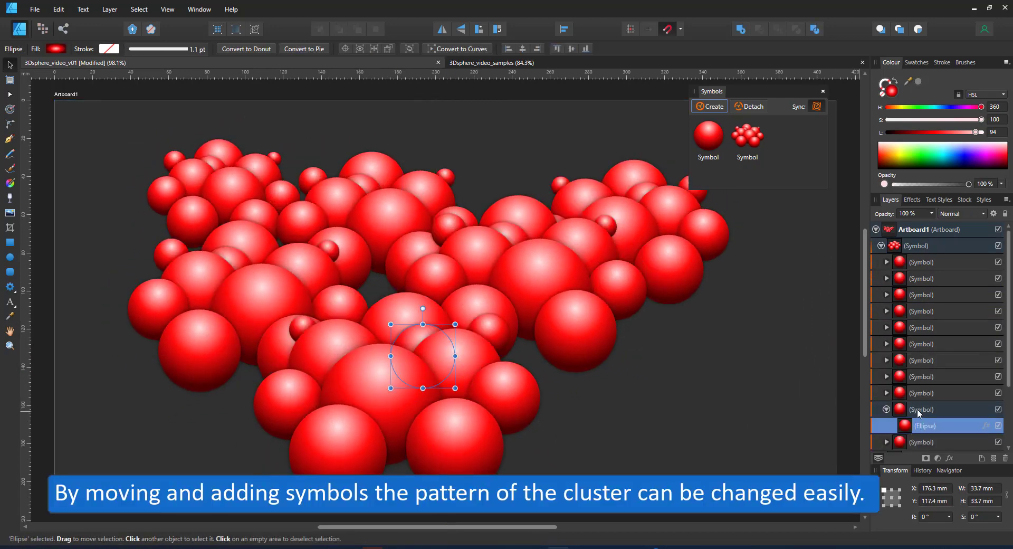
left_click(918, 409)
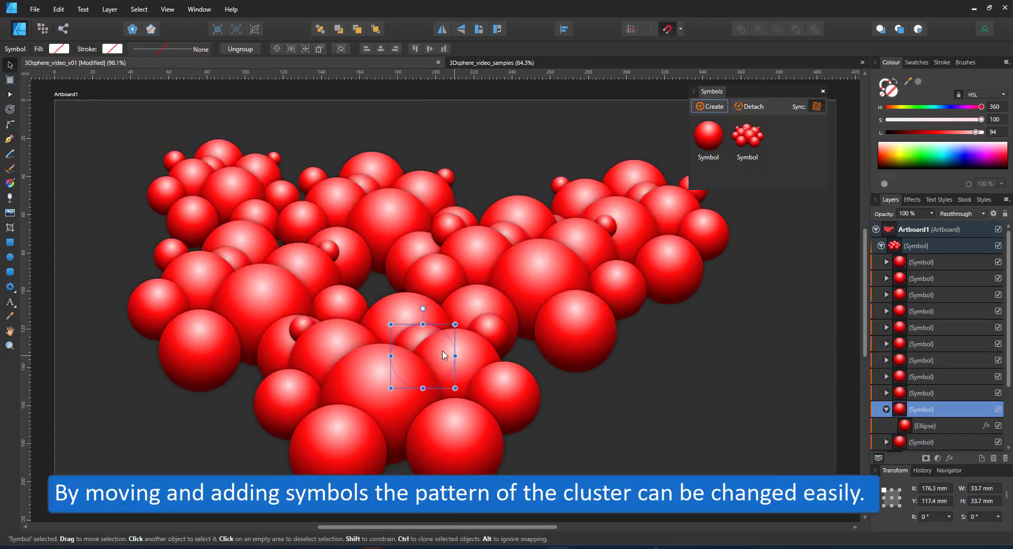
left_click_drag(429, 336, 390, 289)
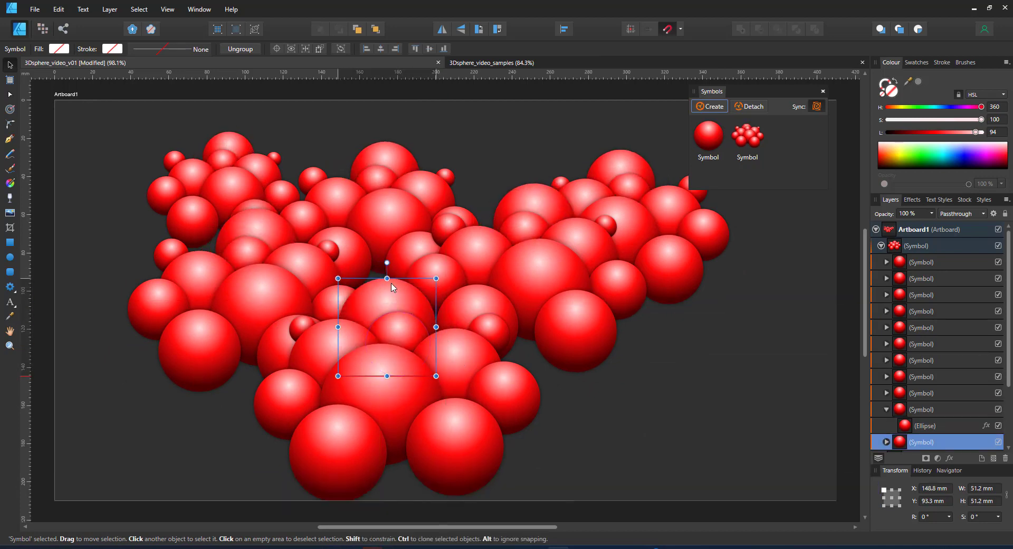
Step: Move the lowest cluster's small right-hand sphere inwards behind the front spheres and place a copy of it behind the cluster's right edge
left_click_drag(496, 325, 444, 328)
key("ctrl+]")
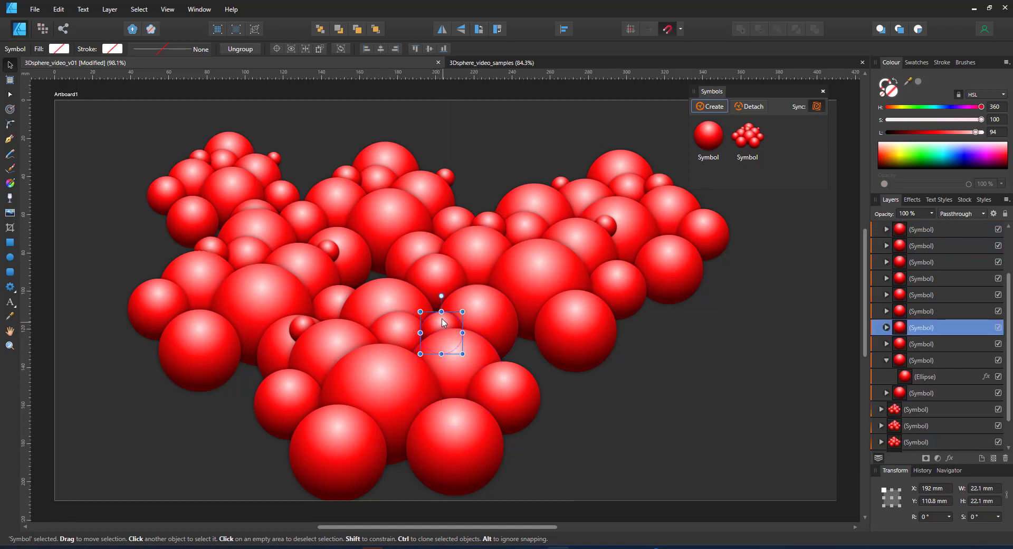
key("ctrl+]")
left_click_drag(444, 328, 507, 359)
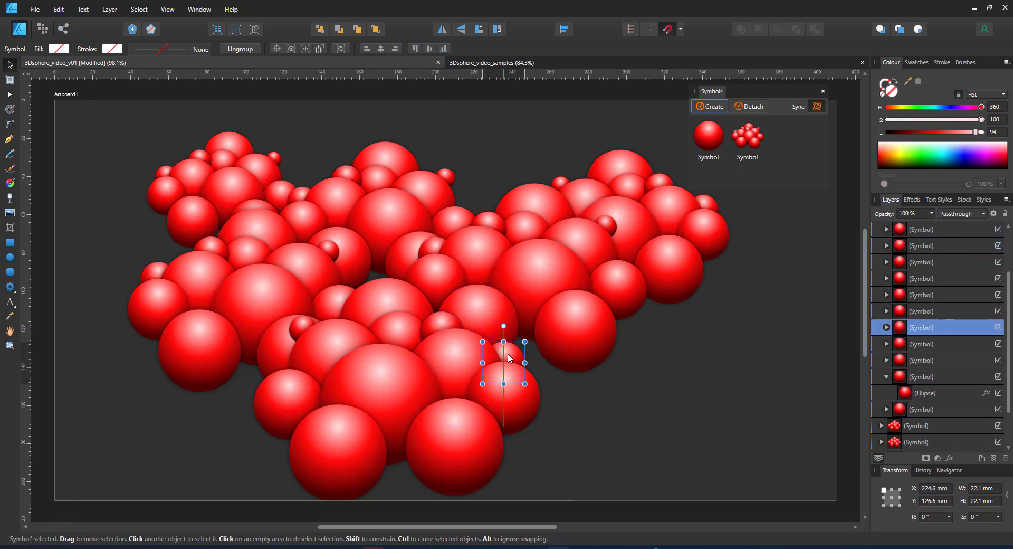
Step: Copy the large lower-right sphere at about 29.1 mm to the cluster's right side and add a further copy about 16.5 mm wide beyond it
left_click(457, 461)
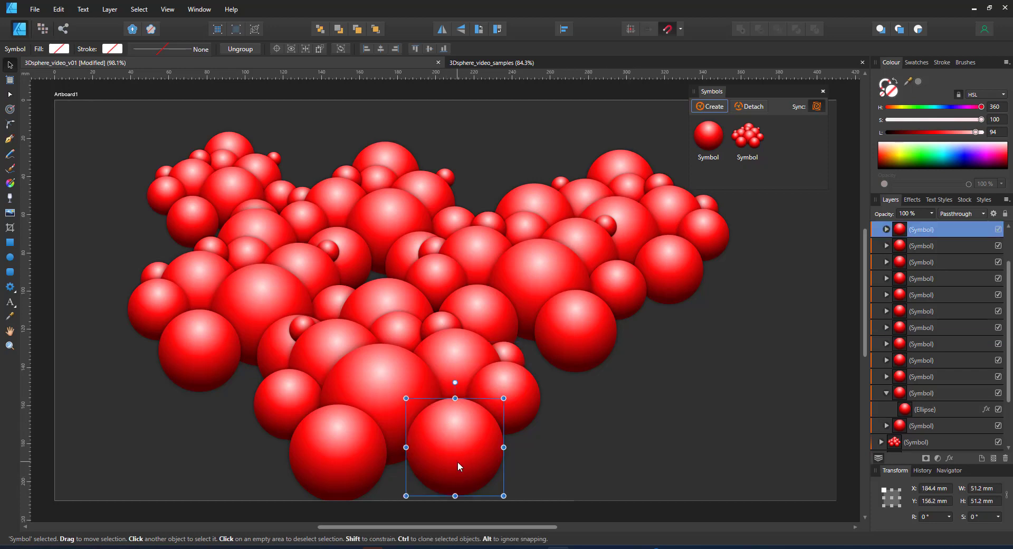
left_click_drag(488, 413, 489, 428)
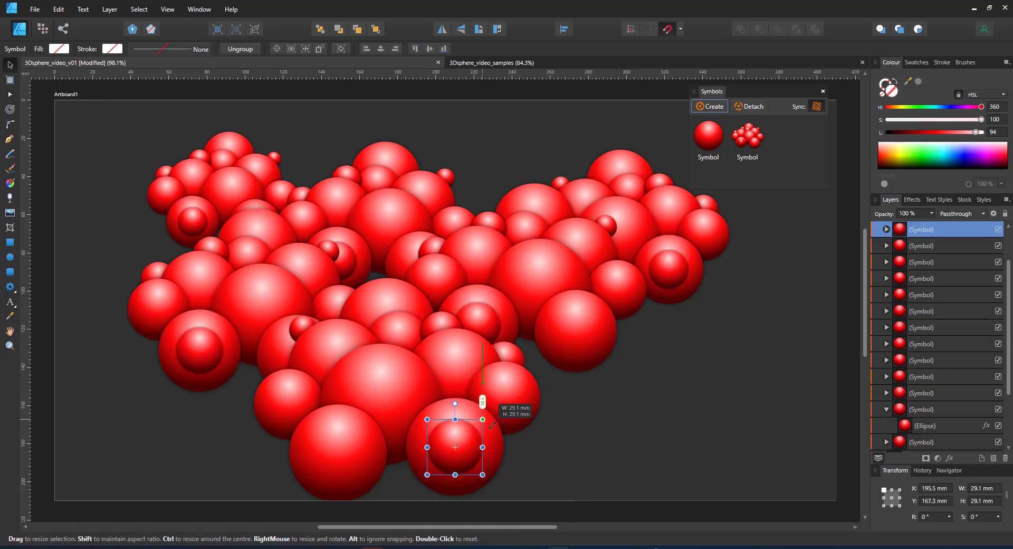
left_click_drag(458, 457, 556, 403)
key("ctrl+j")
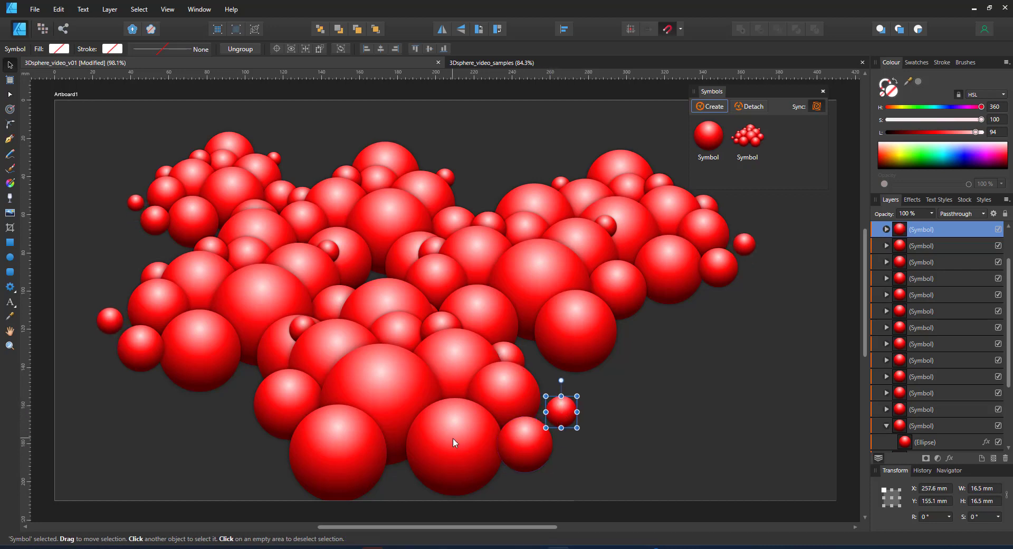
Step: Recolour the middle stop of the nested ellipse's radial gradient to a light blue with lightness 90
left_click(452, 439)
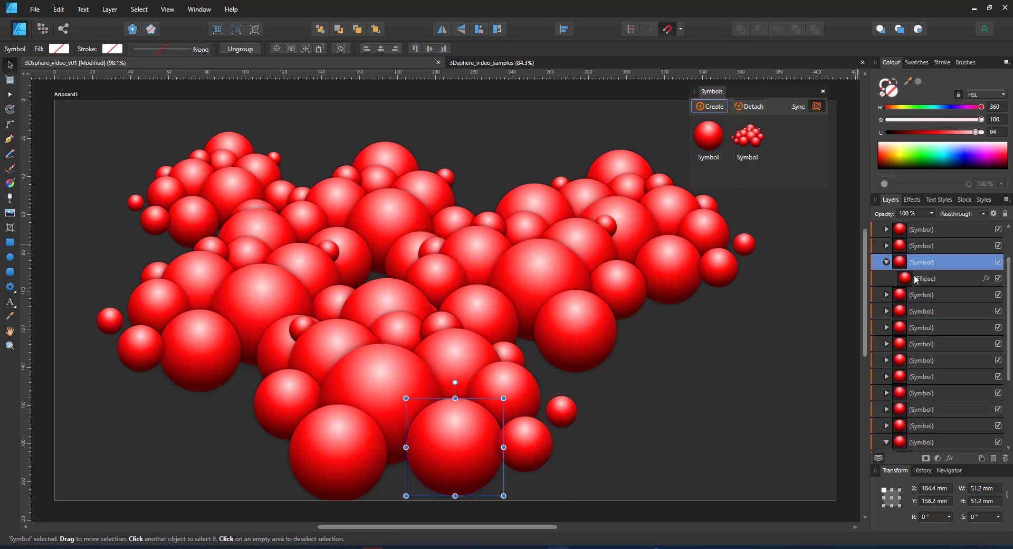
left_click(886, 262)
left_click(925, 278)
left_click(9, 183)
left_click(450, 454)
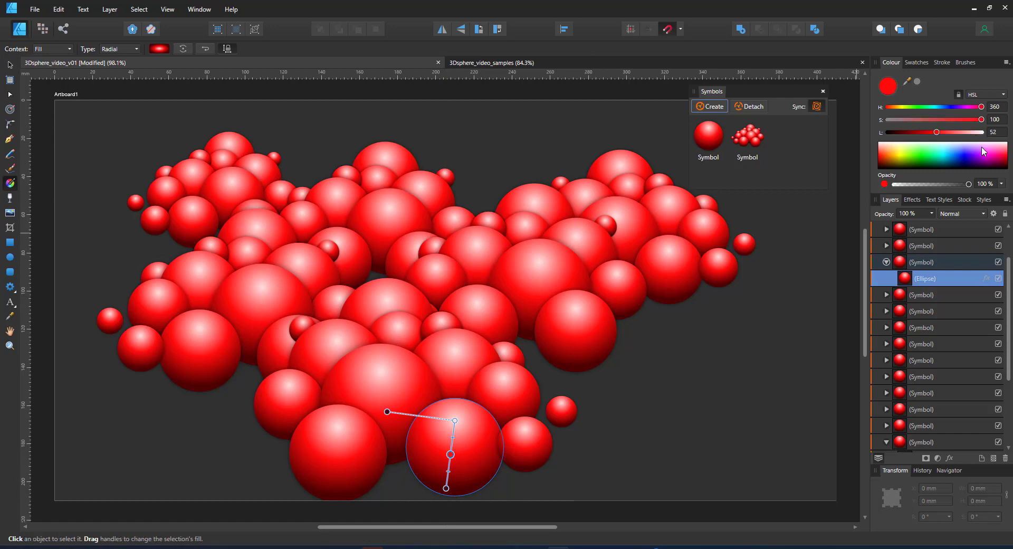
left_click(972, 133)
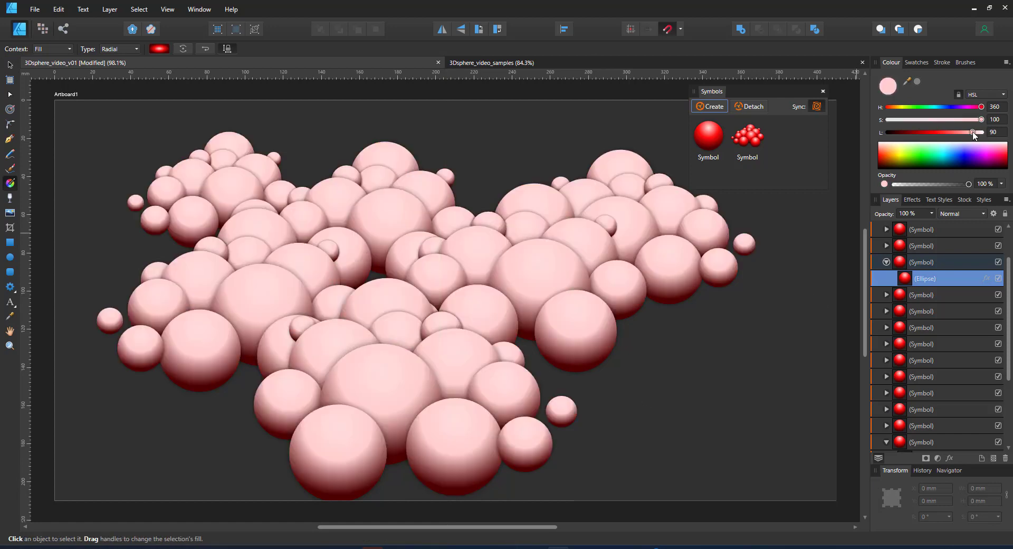
left_click(939, 104)
Step: Set the gradient's highlight stop to HSL 183, 100, 100 and its outer stop to a muted blue, HSL 214, 37, 41
left_click(454, 420)
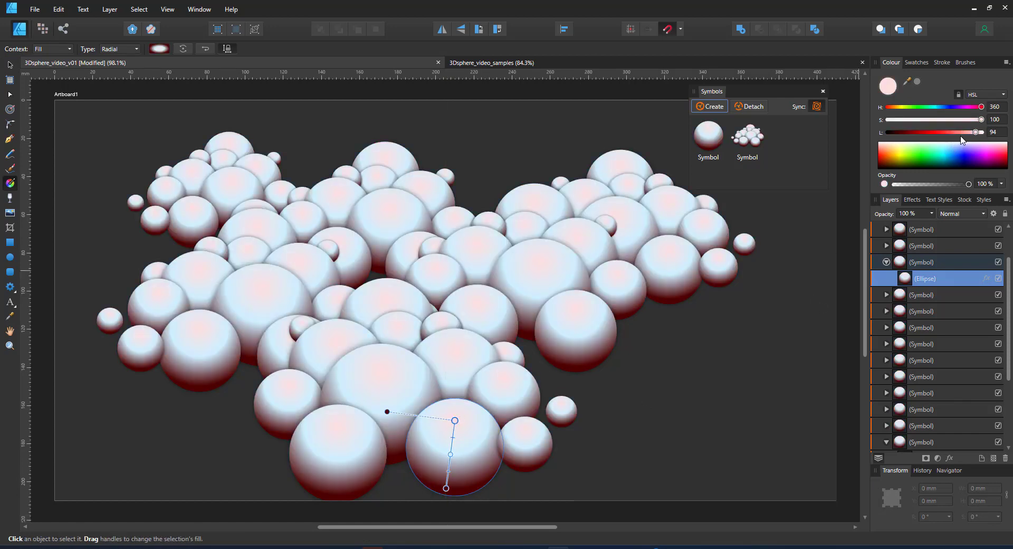
left_click(935, 104)
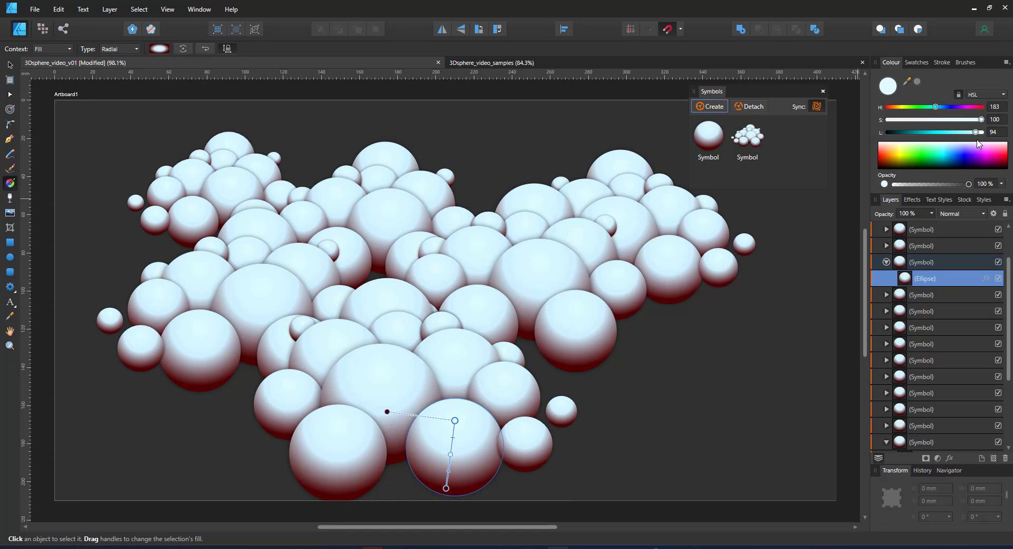
left_click_drag(975, 132, 994, 132)
left_click(387, 412)
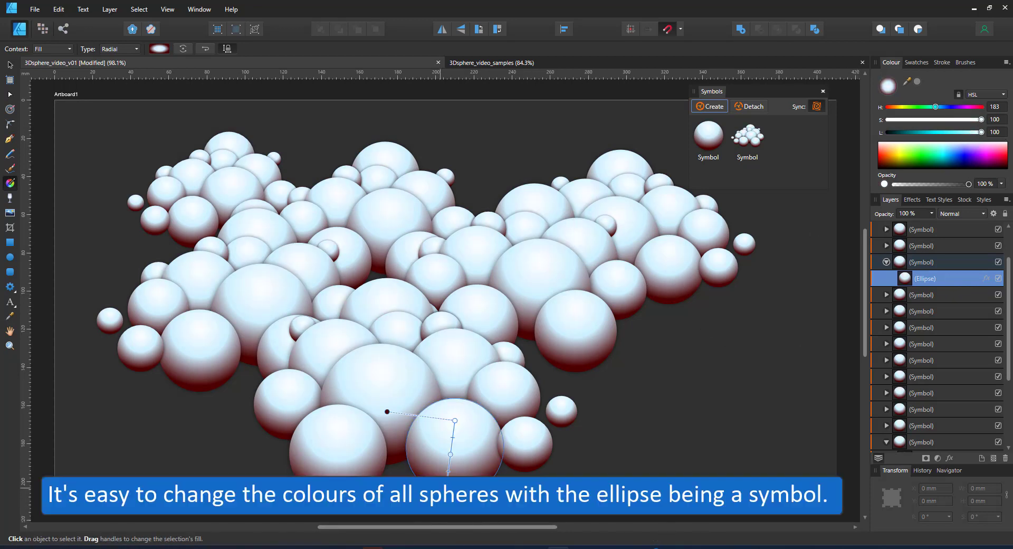
left_click(958, 151)
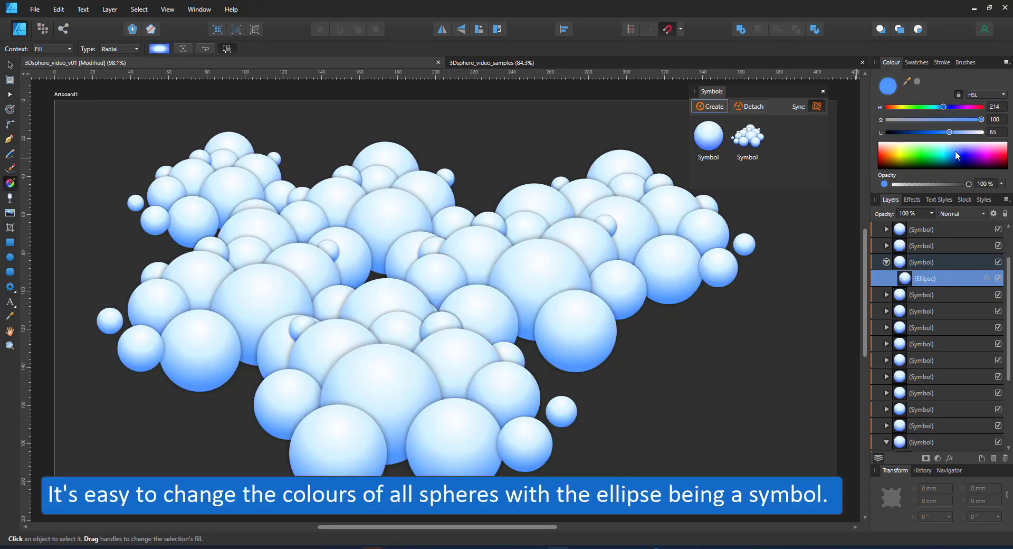
mouse_move(938, 119)
left_mouse_down()
mouse_move(922, 119)
mouse_move(926, 132)
left_mouse_up()
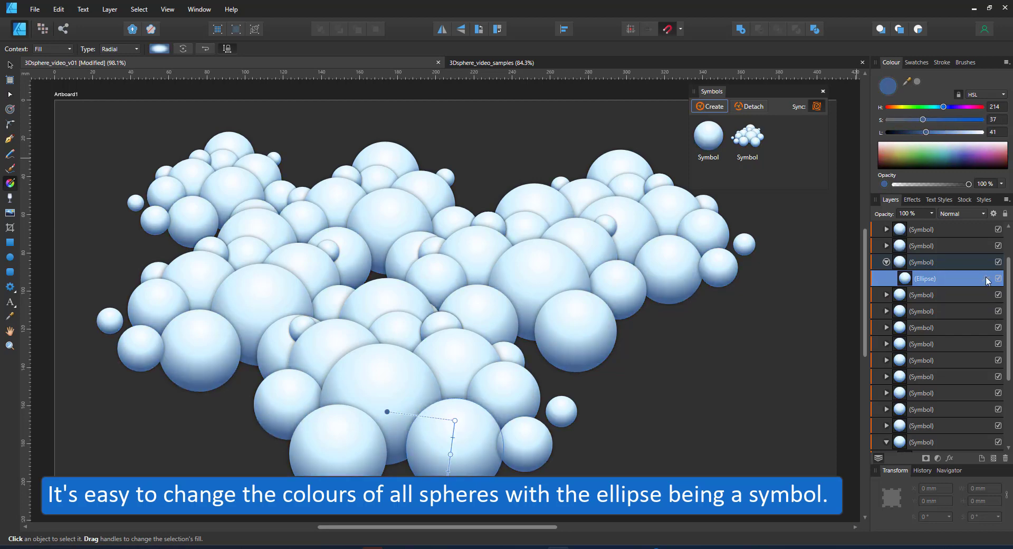
Step: Change the ellipse's outer shadow colour from black to dark blue with hue 215
left_click(986, 279)
left_click(414, 361)
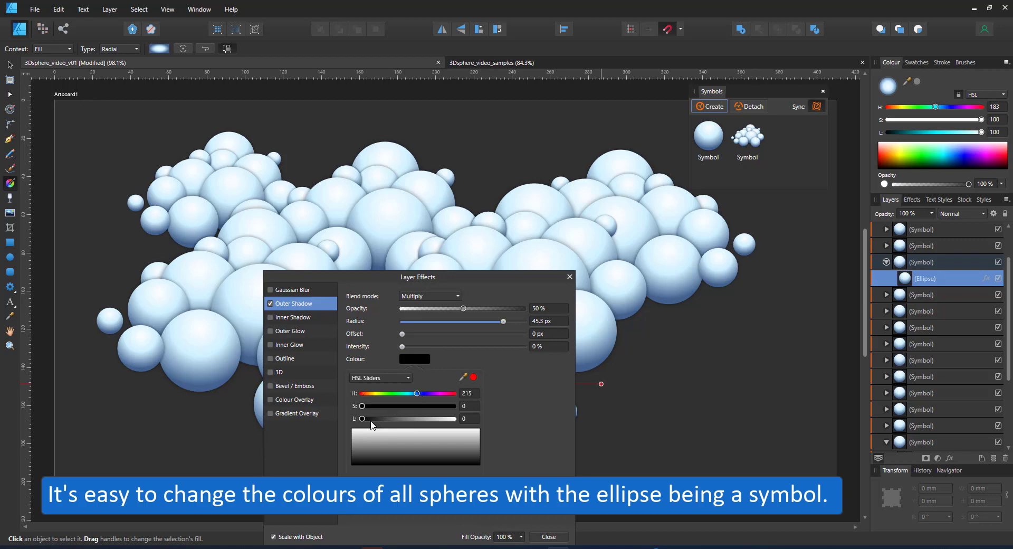
left_click_drag(370, 421, 385, 422)
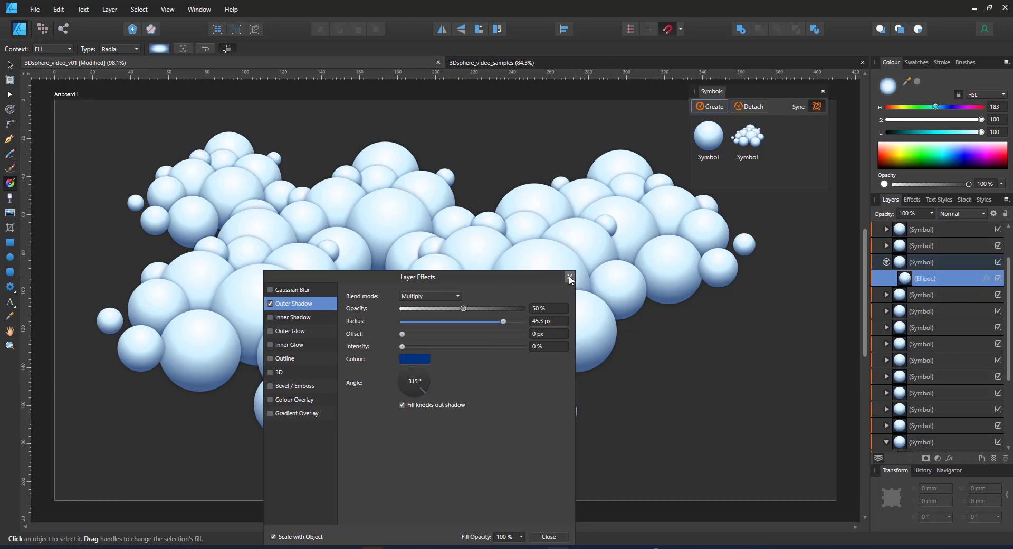
left_click(569, 278)
Step: Group the far-right cluster and give the group a dark blue colour overlay, HSL 213, 100, 29
left_click(9, 65)
left_click(611, 202)
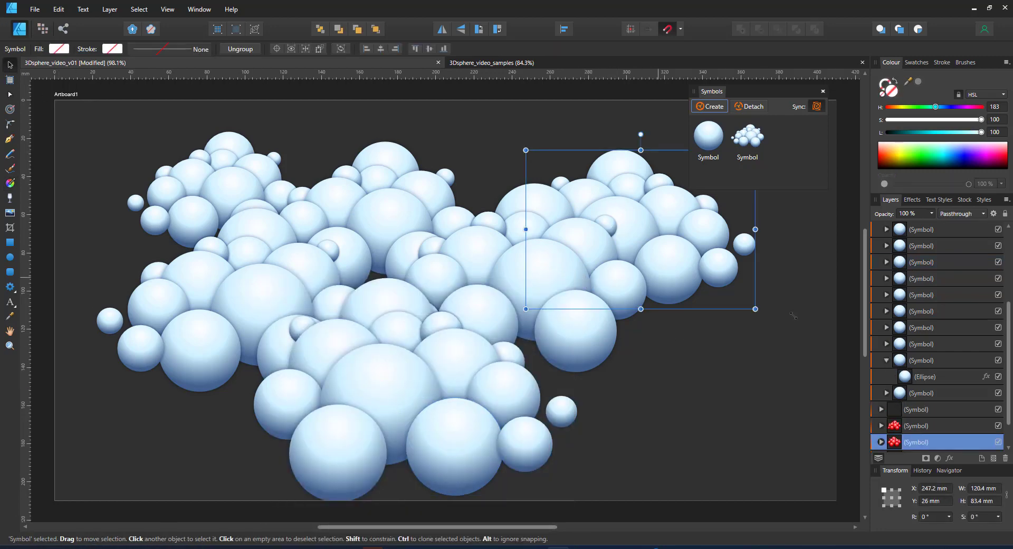
key("ctrl+g")
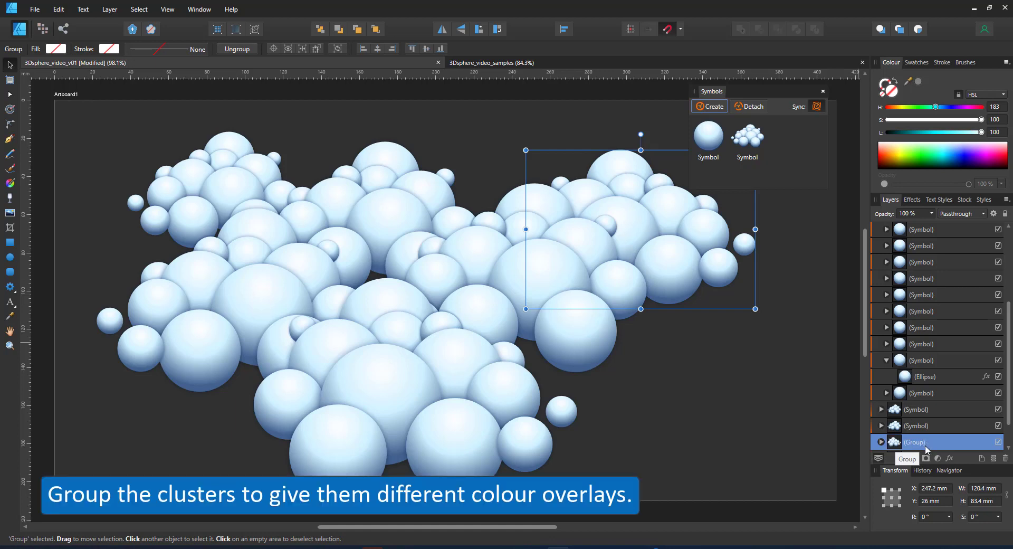
left_click(951, 459)
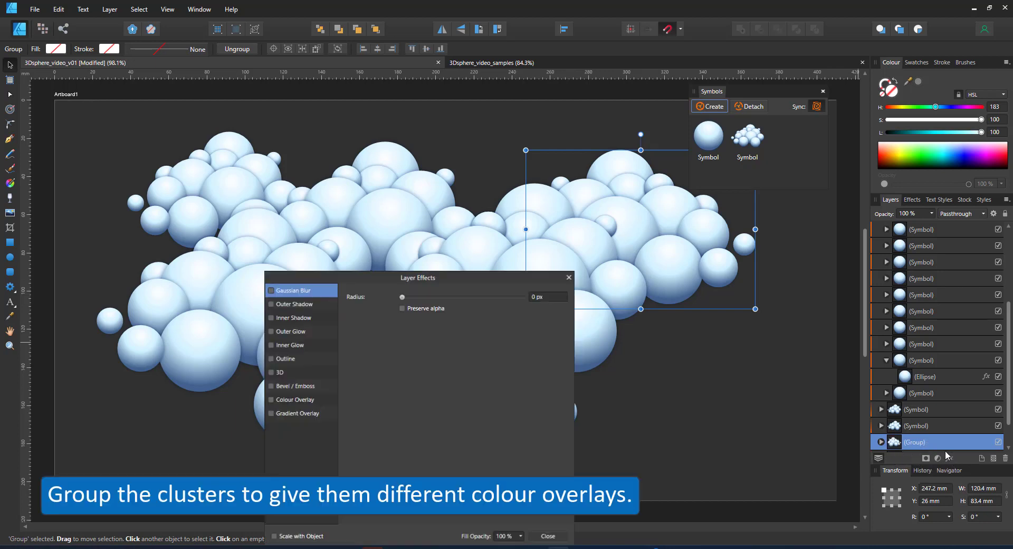
left_click(307, 400)
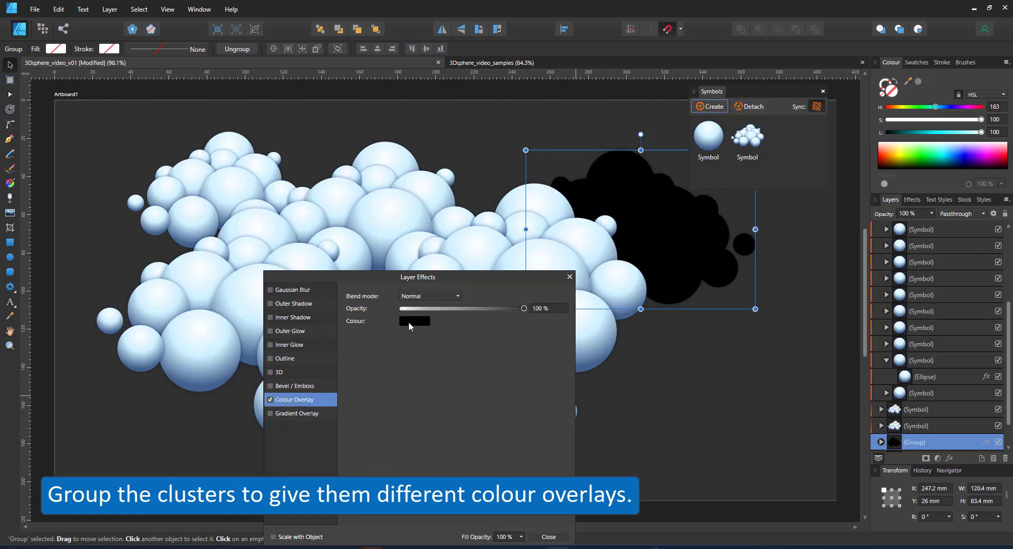
left_click(410, 323)
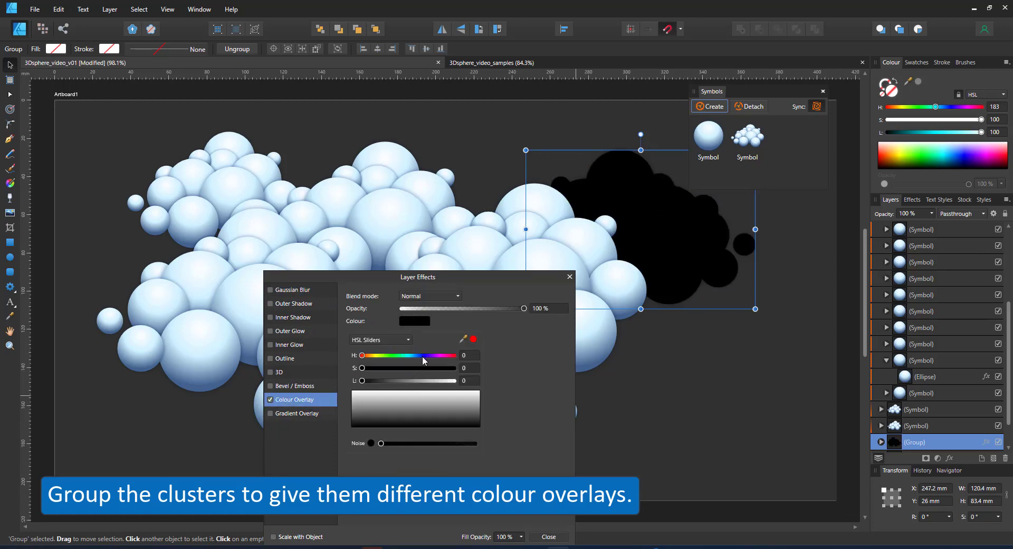
left_click(416, 354)
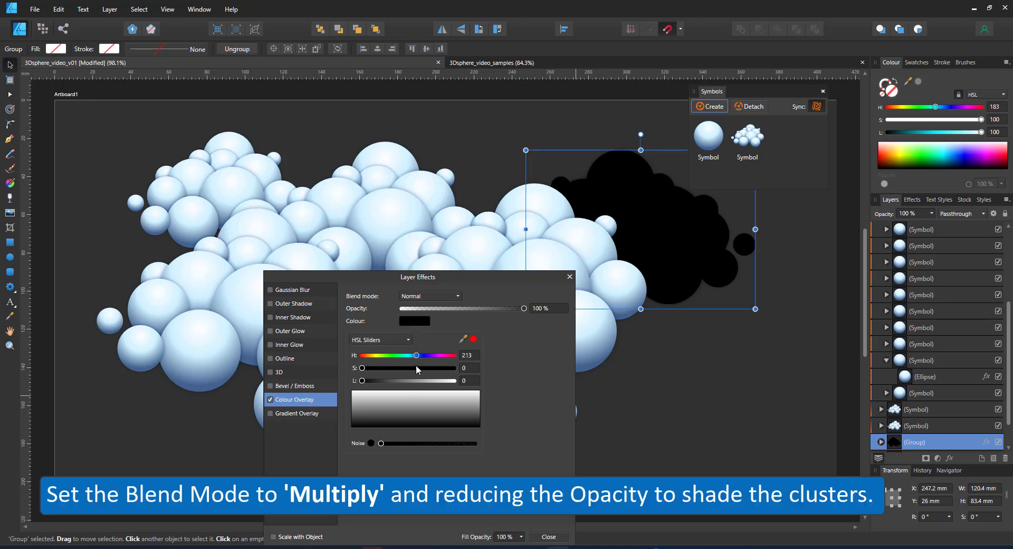
left_click_drag(416, 368, 483, 369)
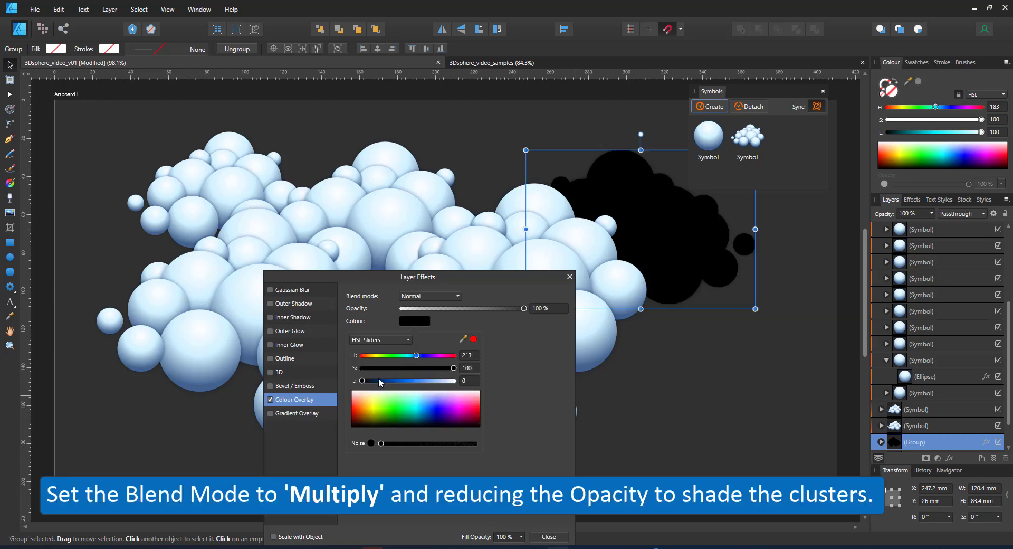
left_click_drag(379, 380, 388, 381)
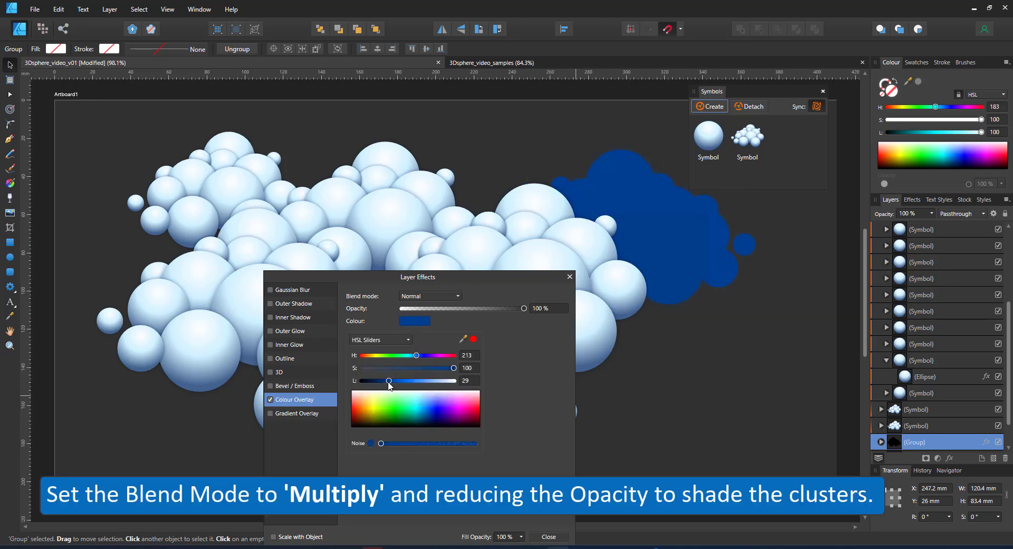
Step: Set the far-right group's colour overlay to the Multiply blend mode at 24% opacity
left_click(430, 296)
left_click(440, 313)
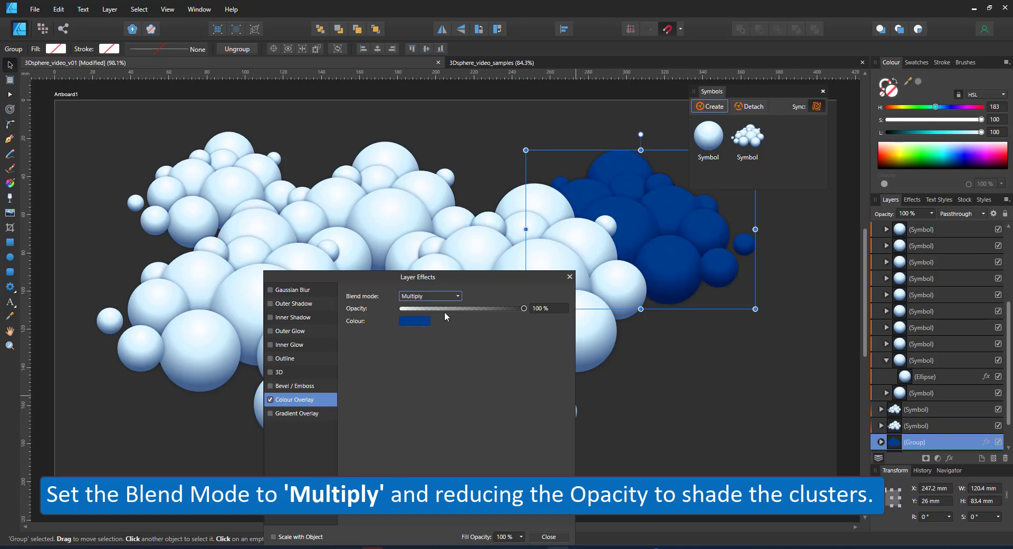
left_click_drag(414, 310, 446, 323)
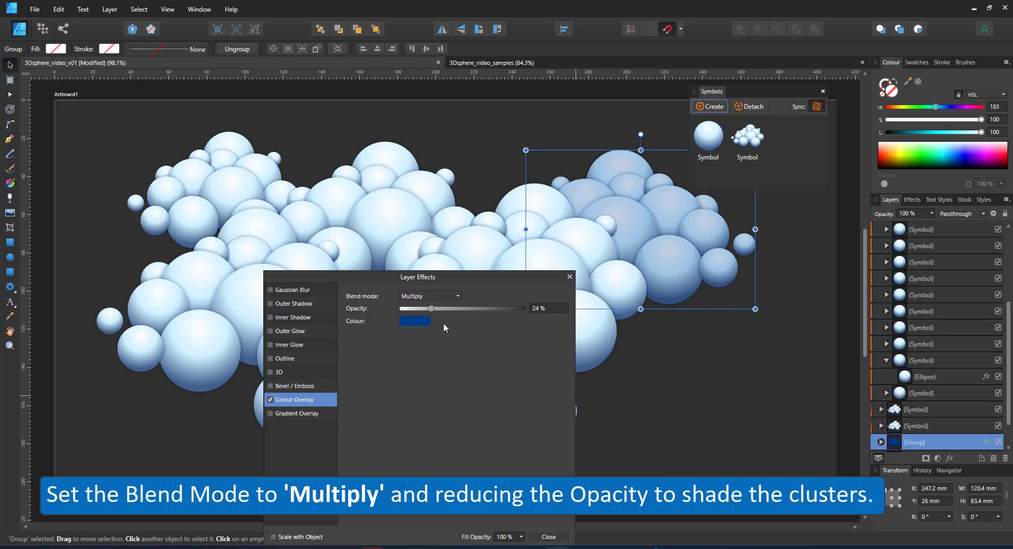
left_click(569, 277)
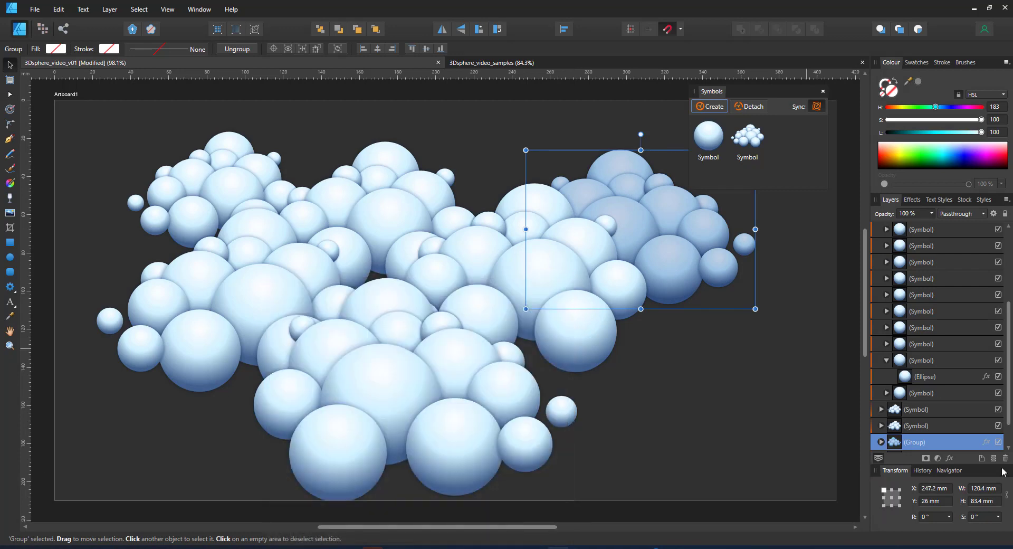
Step: Group the top-centre and upper-left clusters separately and paste the far-right group's overlay effect onto each
left_click(918, 426)
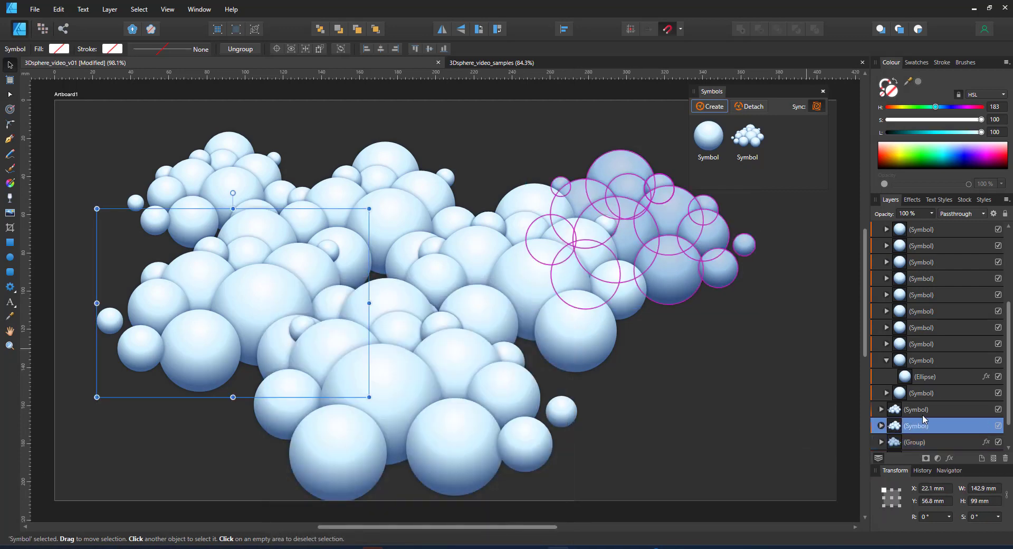
left_click(354, 197)
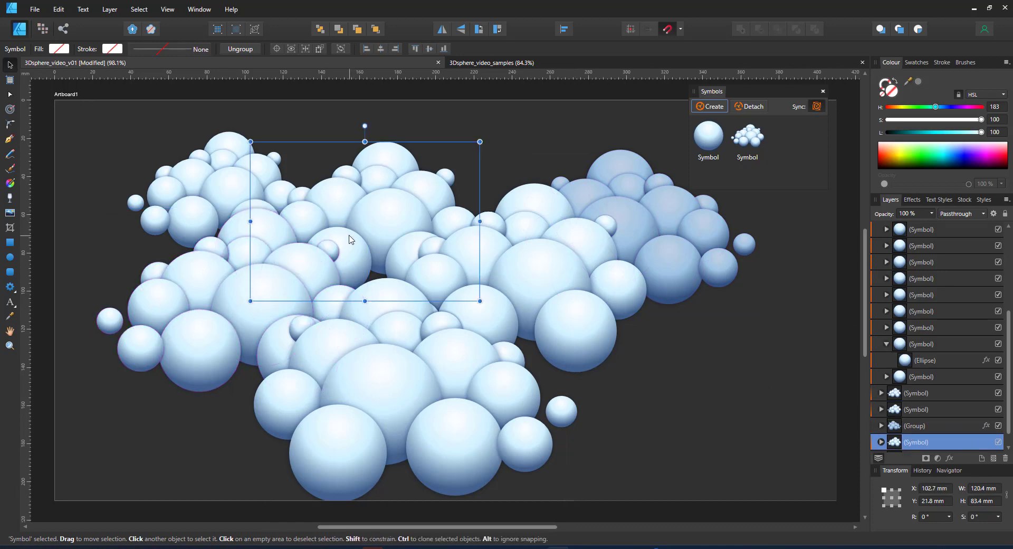
left_click(59, 10)
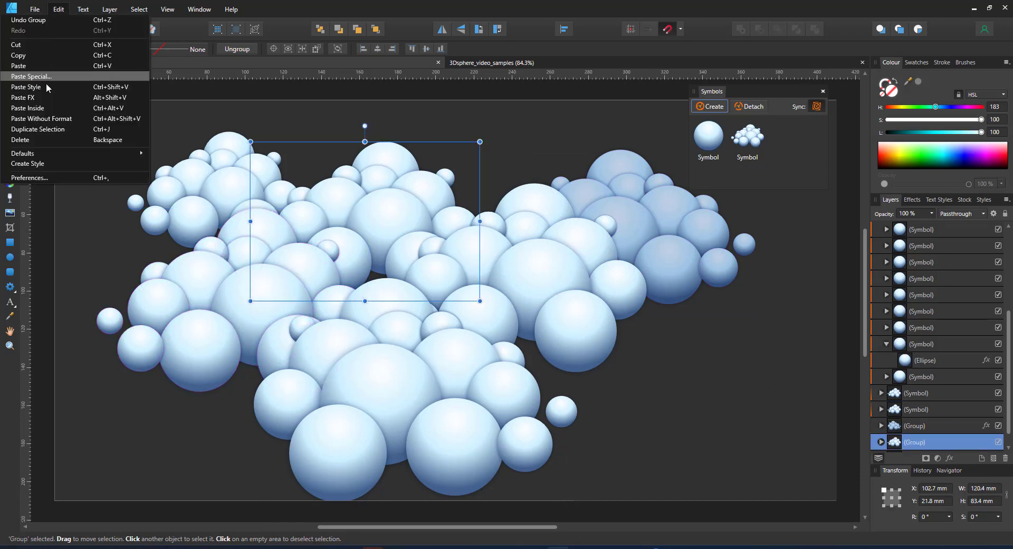
left_click(48, 96)
left_click(209, 153)
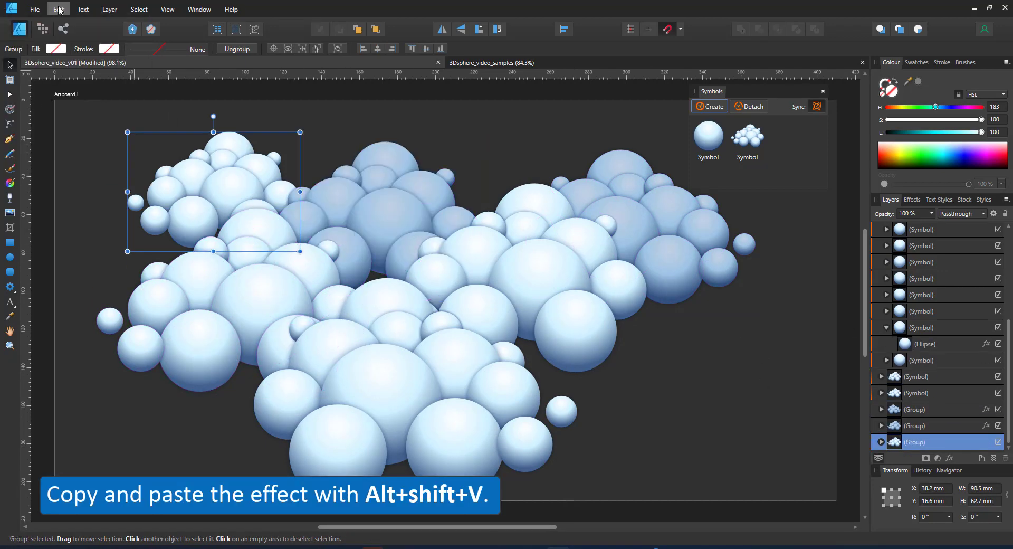
left_click(59, 10)
left_click(51, 96)
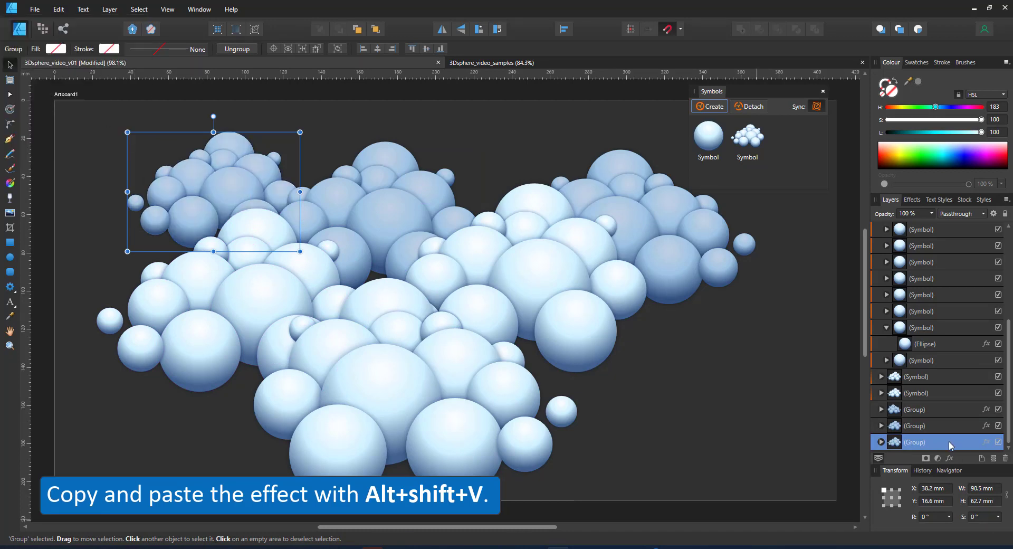
Step: Increase the opacity of the upper-left group's colour overlay to shade that cluster darker
left_click(986, 442)
left_click_drag(451, 308, 459, 309)
left_click(570, 277)
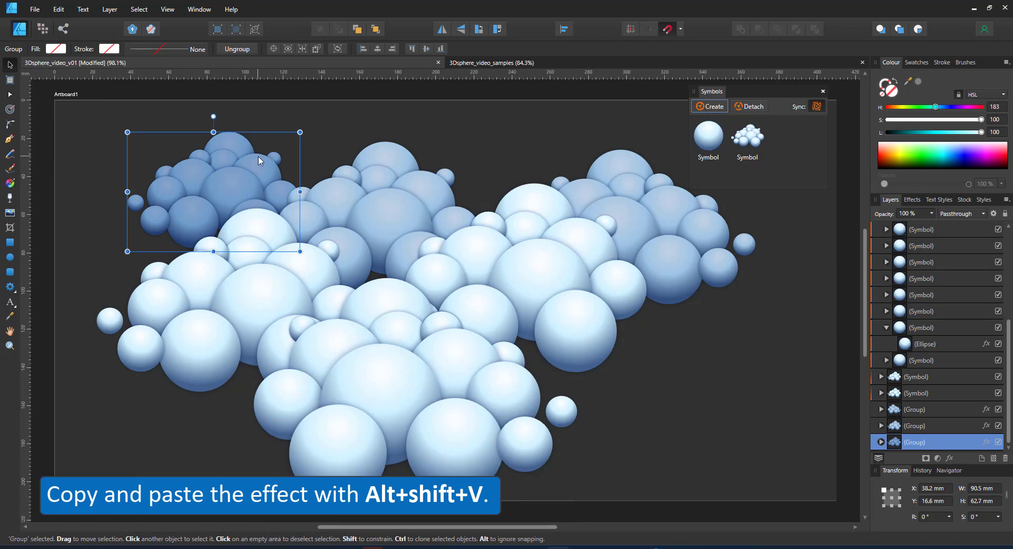
Step: Place a copy of the dark upper-left group between the top-centre and far-right clusters and flip it horizontally
left_click_drag(226, 173, 500, 169)
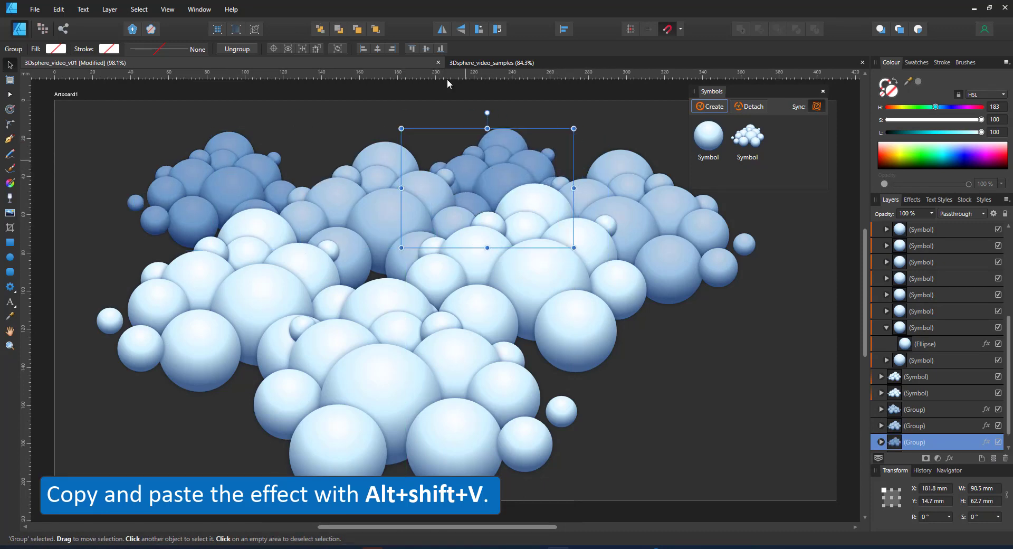
left_click(442, 29)
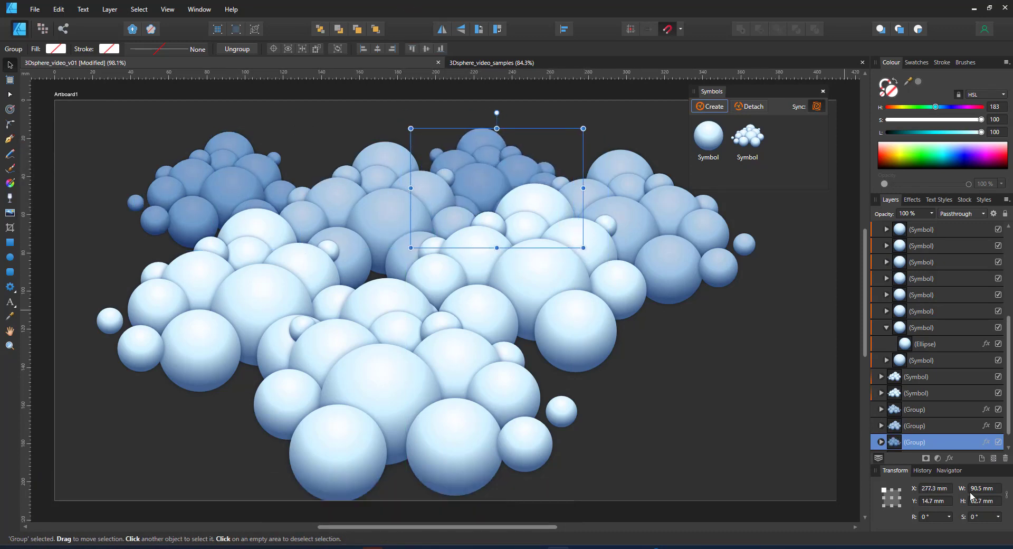
Step: Group the front-right cluster, give it the copied colour overlay effect, and set the overlay opacity to 13%
left_click(539, 271)
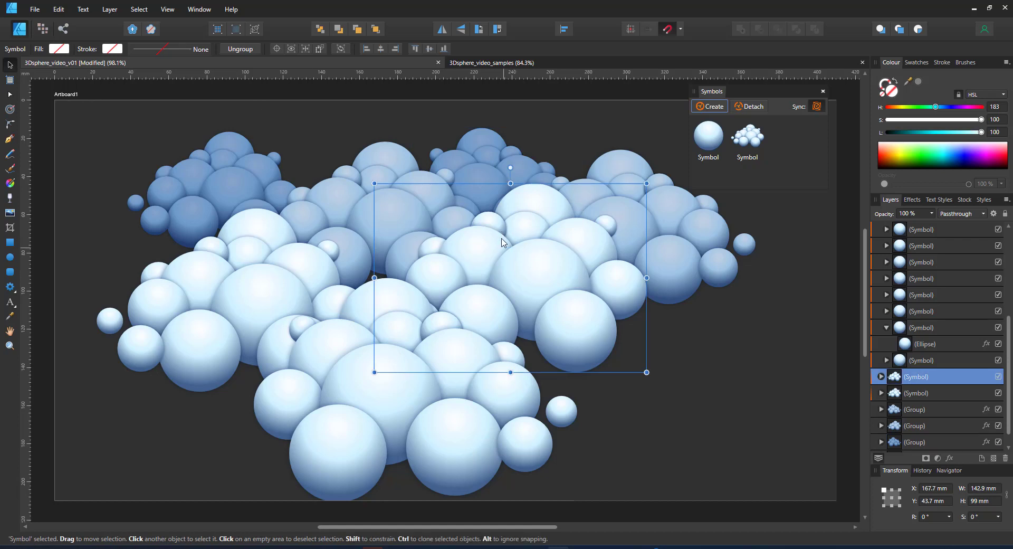
key("ctrl+g")
left_click(58, 9)
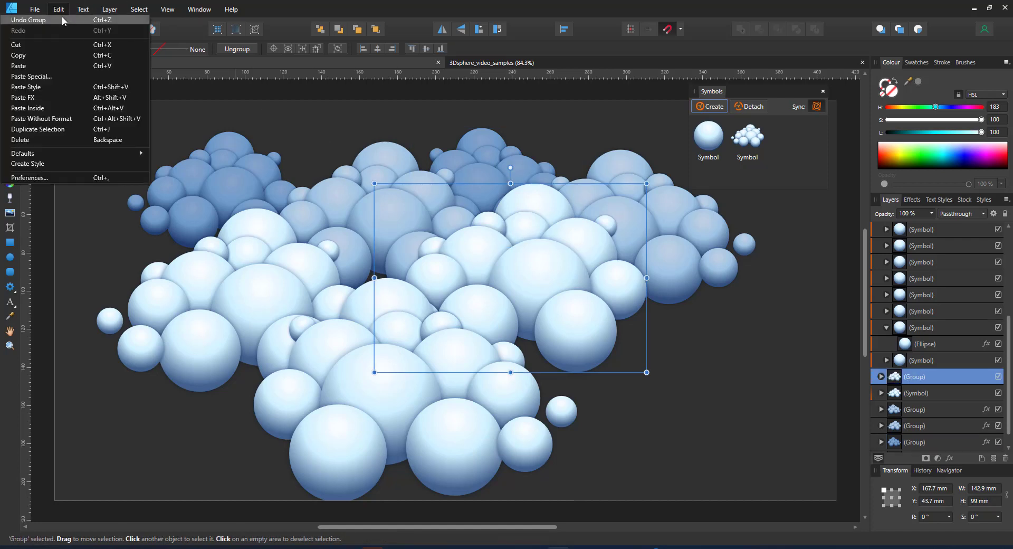
left_click(46, 97)
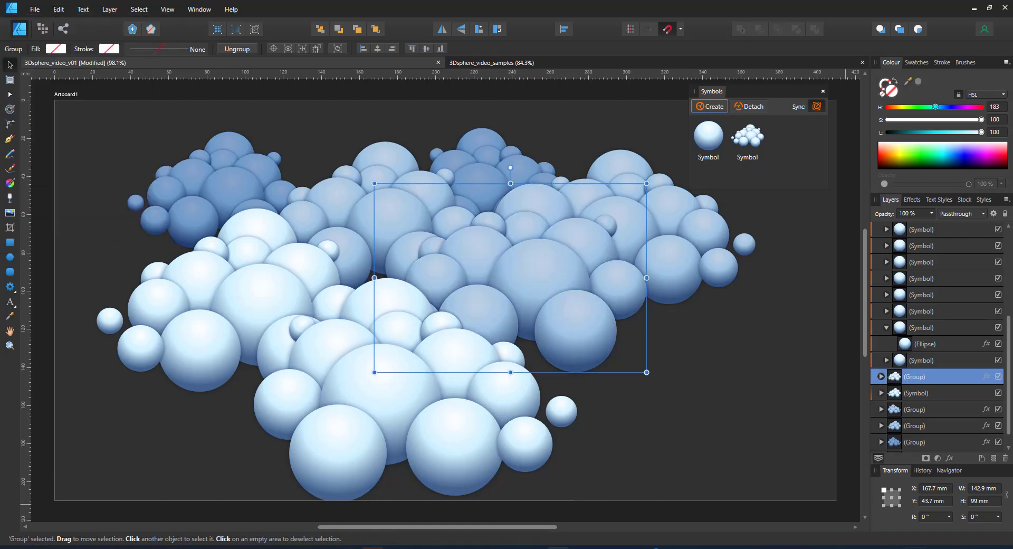
left_click(986, 376)
left_click_drag(422, 308, 419, 311)
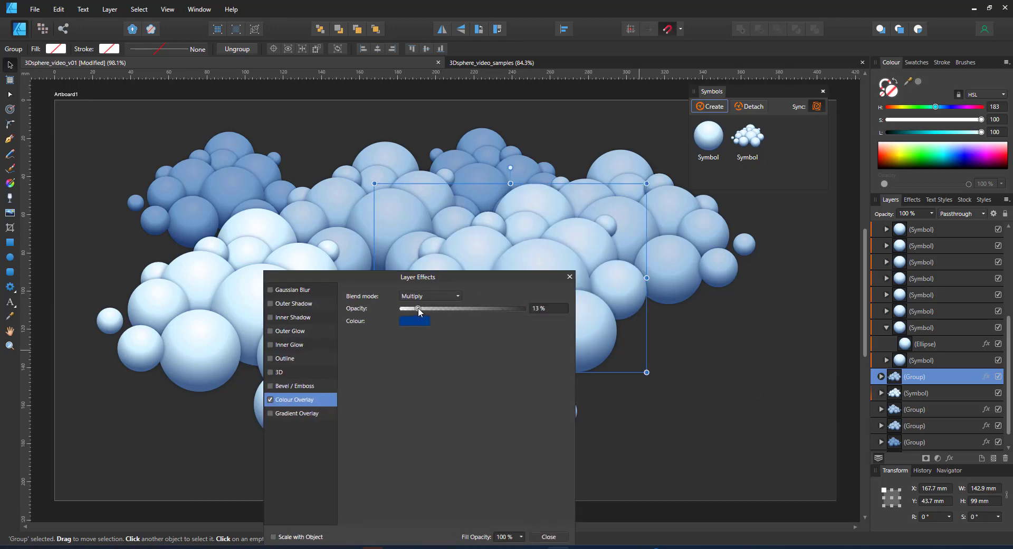
left_click(570, 276)
left_click(694, 451)
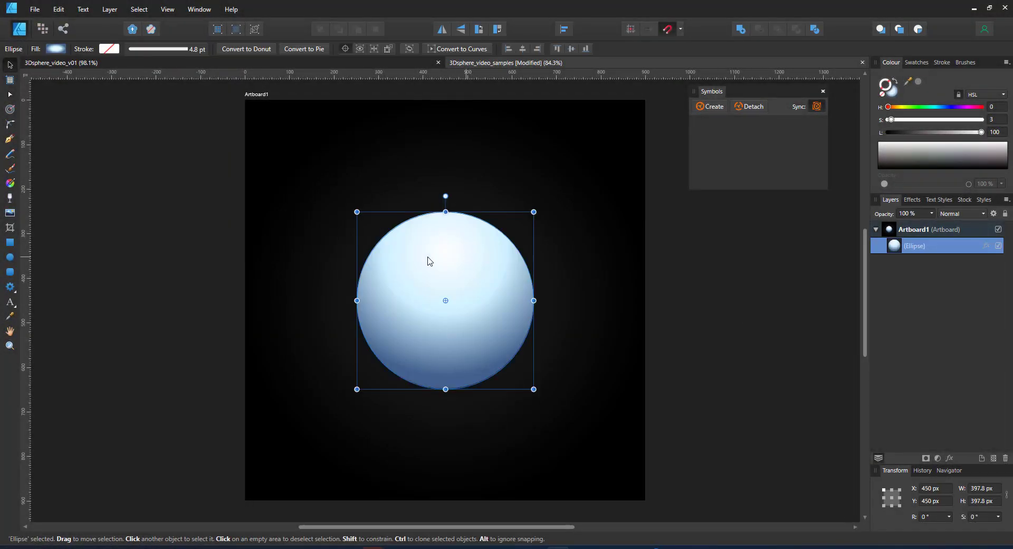
Step: In the 3Dsphere_video_samples document, recolour the sphere's radial gradient with the middle stop at HSL 360, 100, 76 and the outer stop at 360, 100, 36
left_click(11, 182)
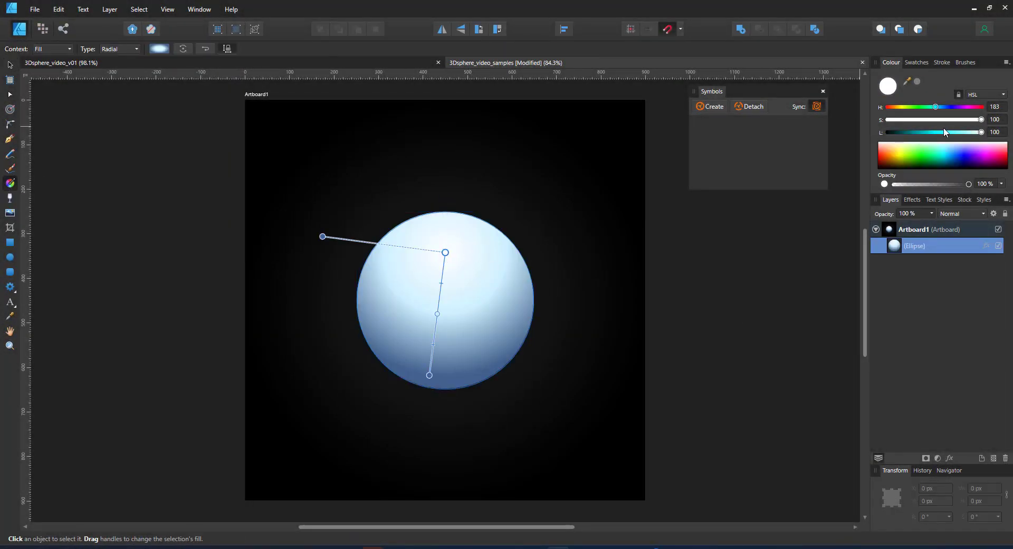
left_click(437, 313)
left_click_drag(965, 112, 997, 125)
left_click(429, 374)
left_click_drag(926, 133, 960, 137)
left_click(437, 313)
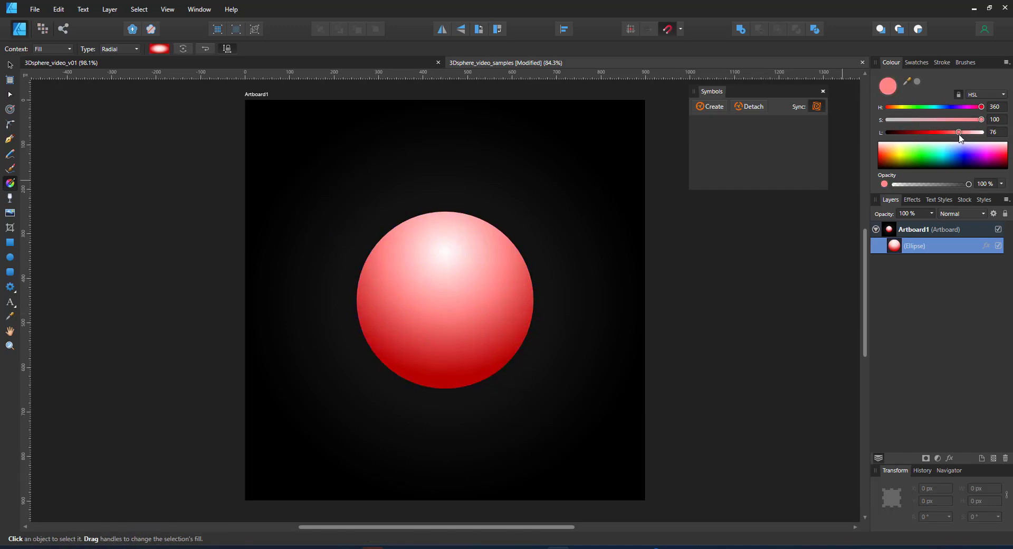
Step: Change the sphere gradient's outer stop to a dark purple, HSL 285, 100, 19
left_click(430, 375)
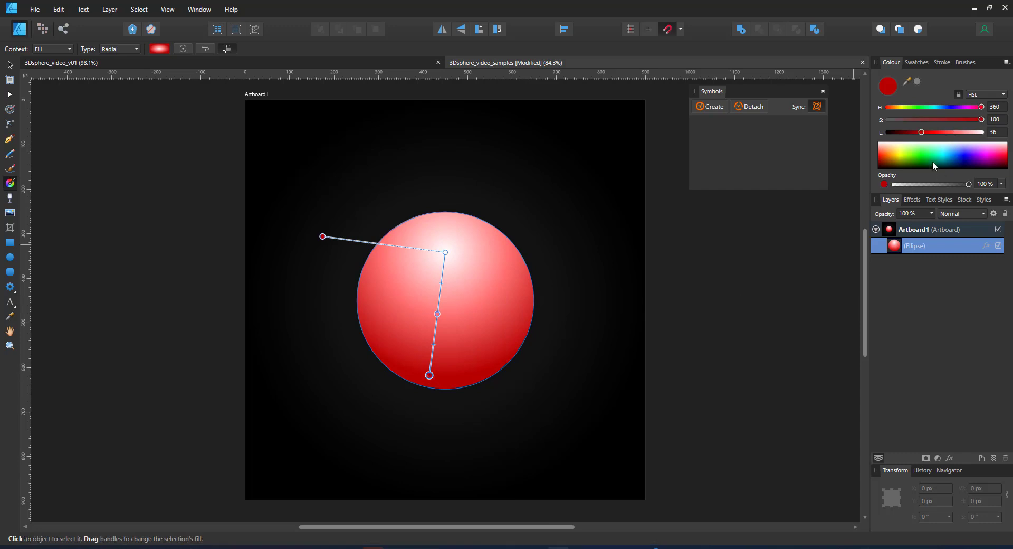
left_click(960, 107)
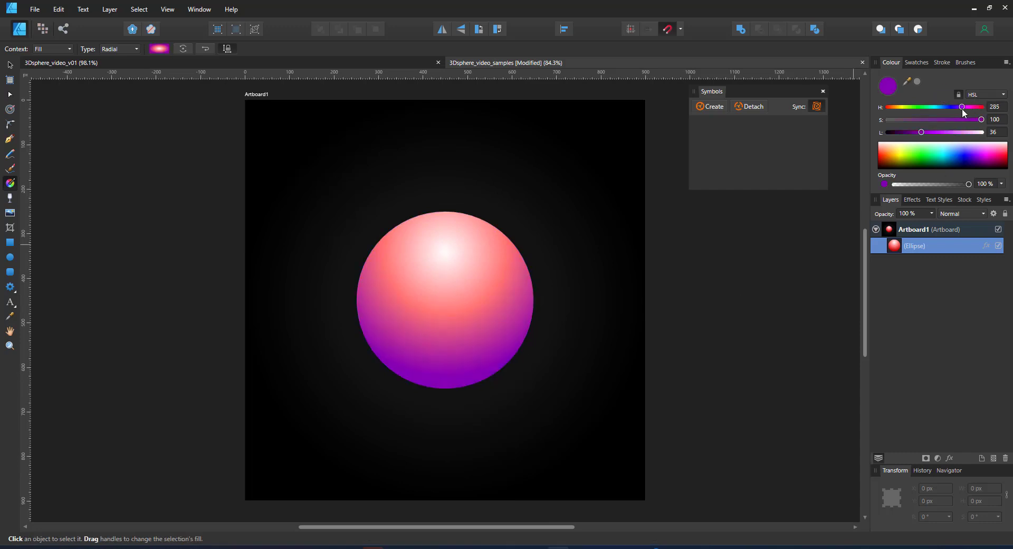
left_click_drag(911, 133, 904, 132)
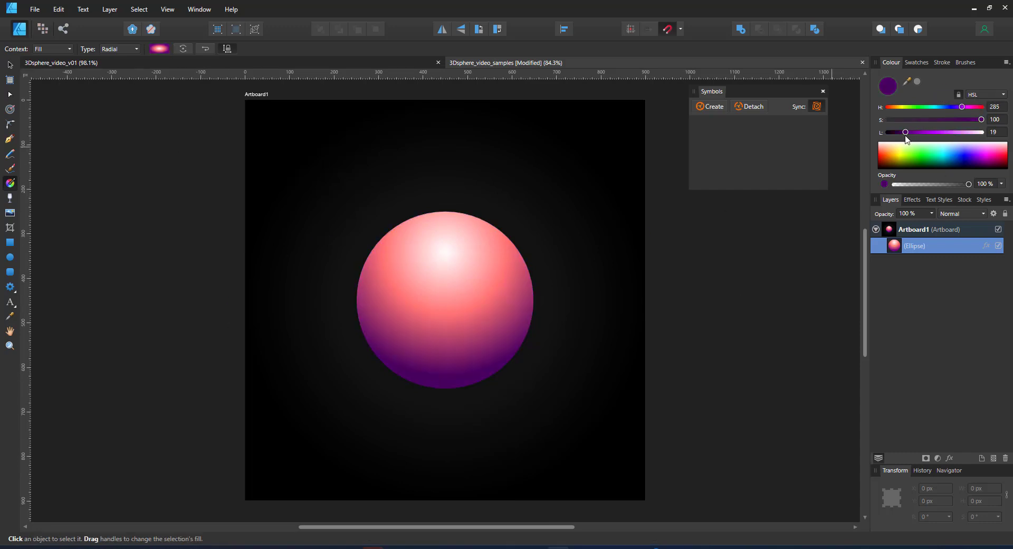
Step: Scale the sphere down to about 220 px wide and place it in the artboard's upper-right area
left_click(10, 66)
left_click_drag(500, 249, 559, 165)
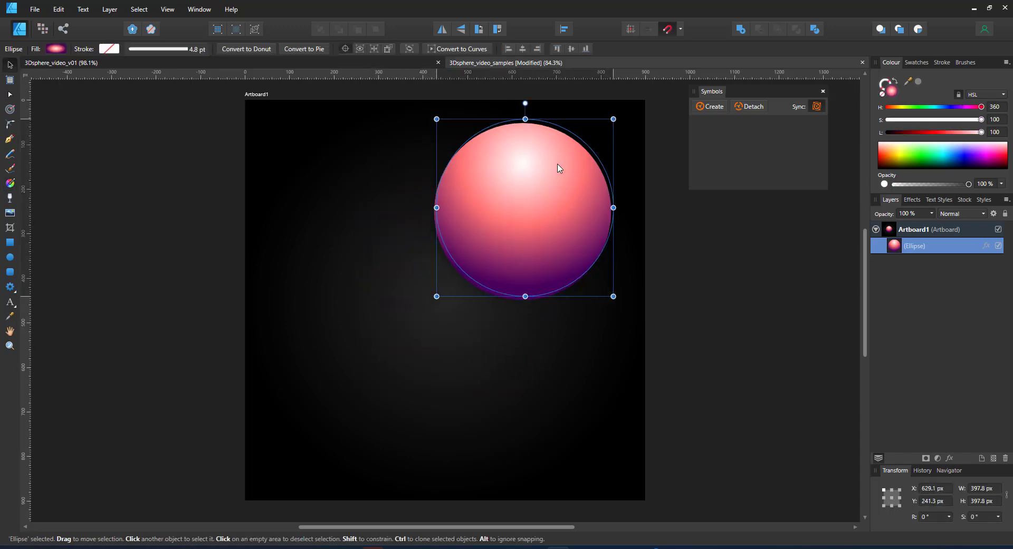
left_click_drag(610, 107, 575, 159)
left_click_drag(552, 201, 535, 177)
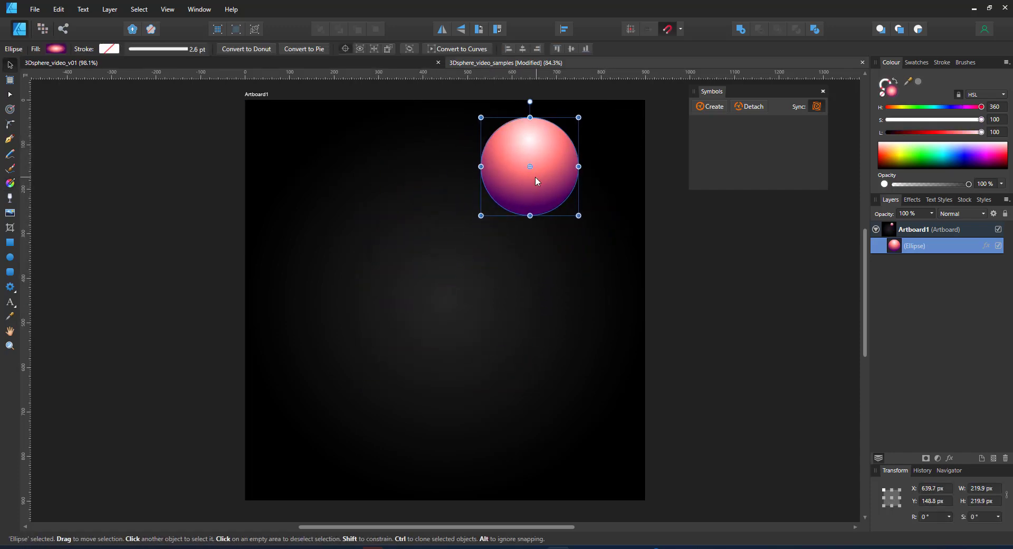
Step: Duplicate the sphere, shrink and offset the copy down to the left, and repeat the duplication to form a diminishing row of eight
key("ctrl+j")
left_click_drag(572, 118, 514, 188)
key("ctrl+j")
key("ctrl+j")
key("ctrl+j")
key("ctrl+j")
key("ctrl+j")
key("ctrl+j")
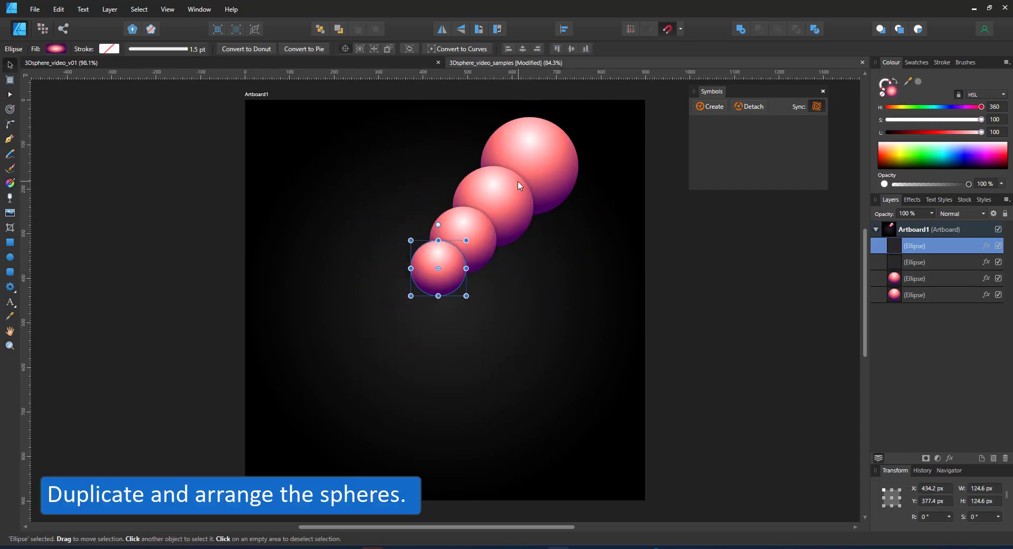
Step: Rearrange the spheres into a curved arc, with the largest against the artboard's right edge and the smallest near its centre
left_click_drag(379, 342, 420, 358)
left_click_drag(401, 311, 419, 319)
left_click_drag(418, 289, 508, 222)
left_click_drag(513, 185, 554, 182)
left_click_drag(531, 128, 598, 148)
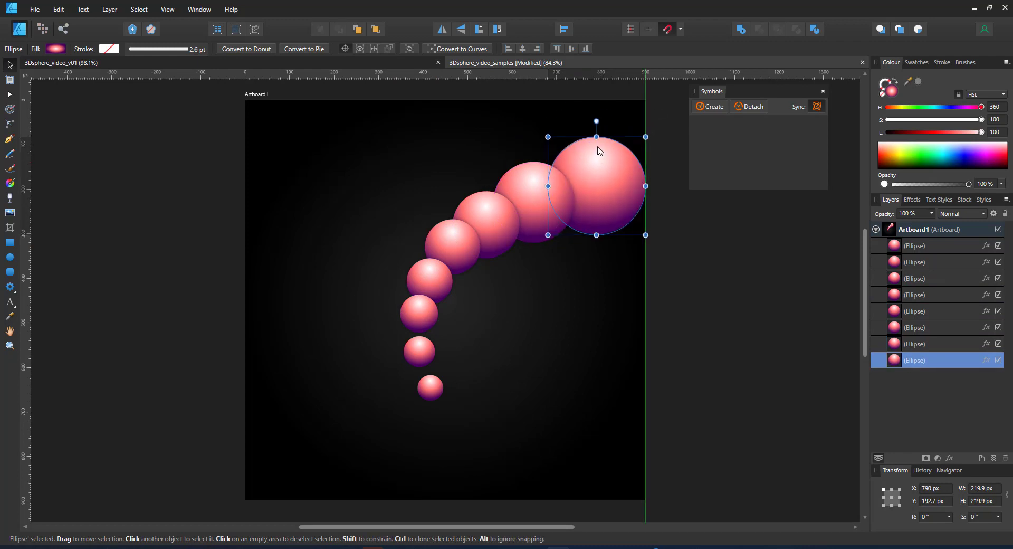
Step: Create a scaled-down symbol from the whole arc of spheres and delete the largest sphere inside it
left_click_drag(105, 463, 567, 170)
left_click(709, 106)
double_click(554, 204)
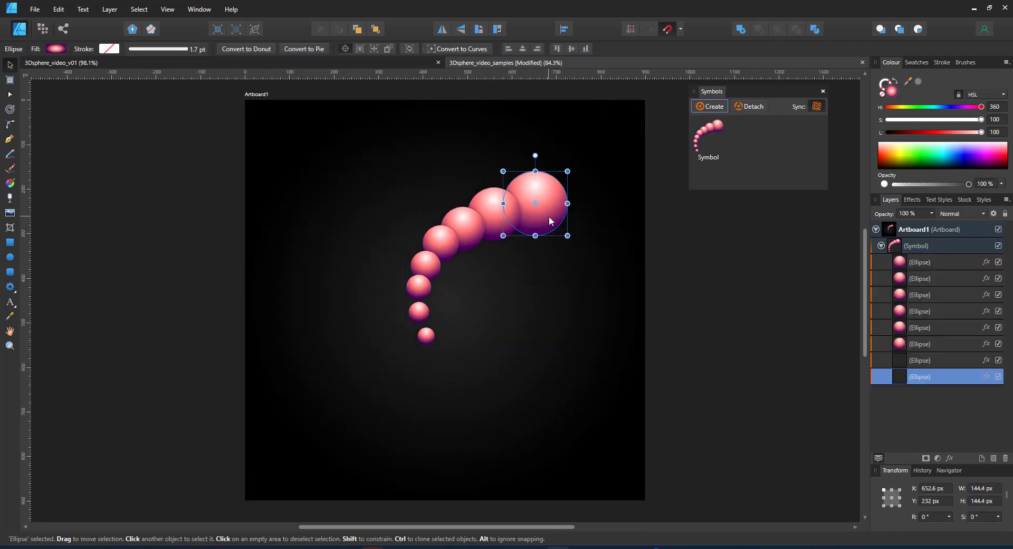
key("Delete")
Step: Move the sphere-arc symbol up and place its transform origin just below the smallest sphere, near the artboard's centre
left_click(480, 215)
left_click_drag(480, 215, 482, 154)
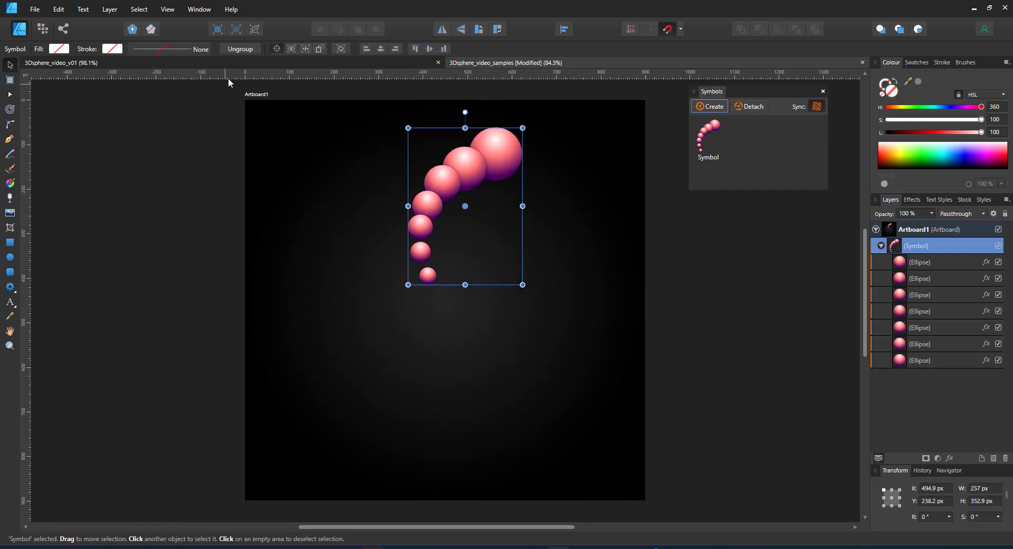
left_click(276, 48)
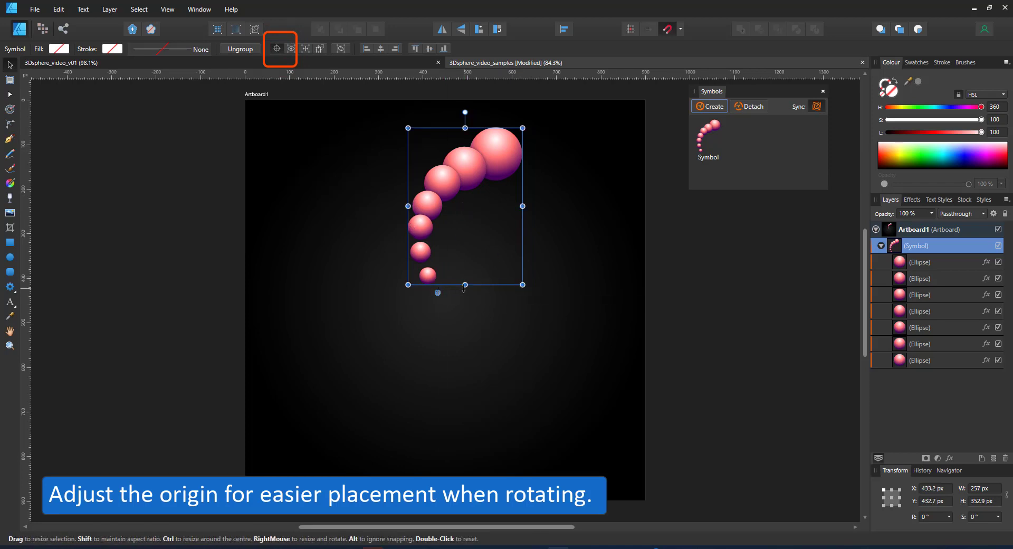
Step: Duplicate the symbol rotated by -30° about its origin, and repeat the duplication until twelve arms form a full spiral
key("ctrl+j")
left_click_drag(465, 112, 613, 78)
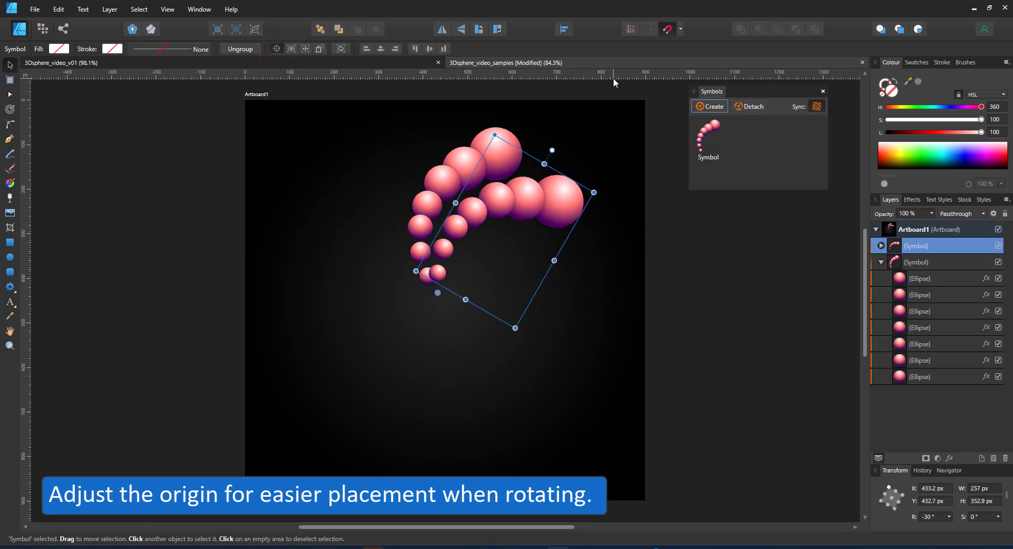
key("ctrl+j")
key("ctrl+j")
key("ctrl+j")
key("ctrl+j")
key("ctrl+j")
key("ctrl+j")
key("ctrl+j")
key("ctrl+j")
key("ctrl+j")
key("ctrl+j")
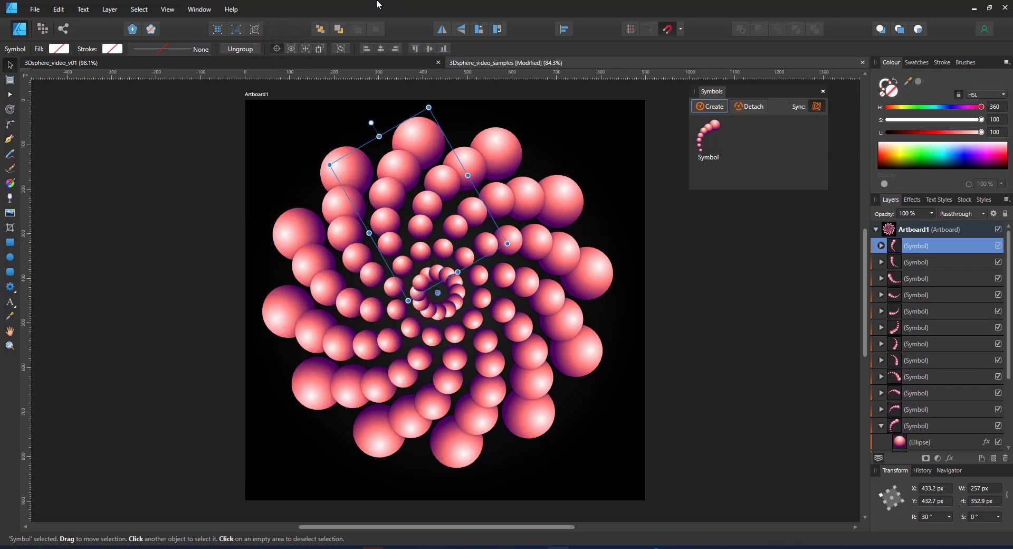
left_click(791, 272)
Step: Enlarge the three outermost spheres inside one symbol instance so that every arm of the spiral updates
double_click(494, 141)
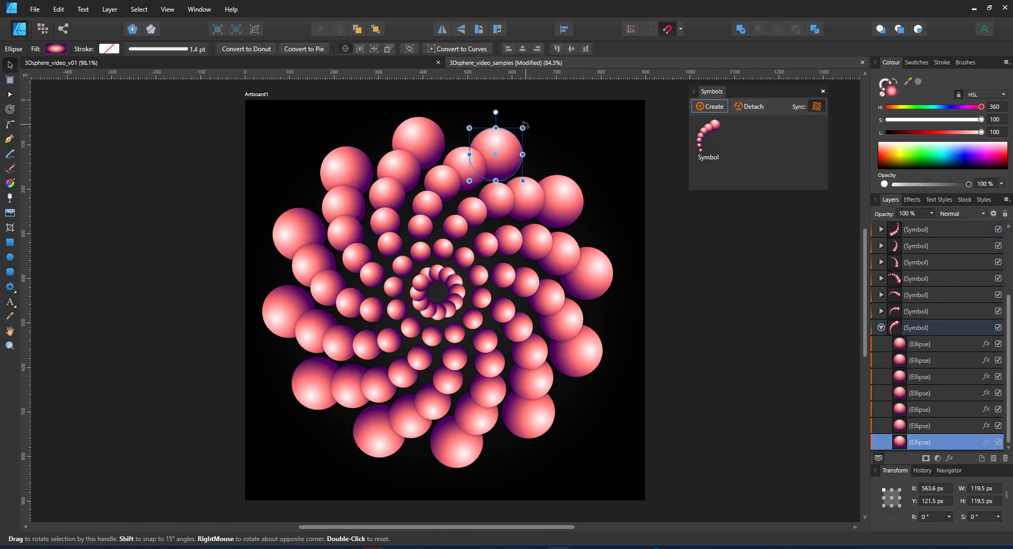
left_click_drag(522, 128, 544, 121)
left_click(459, 164)
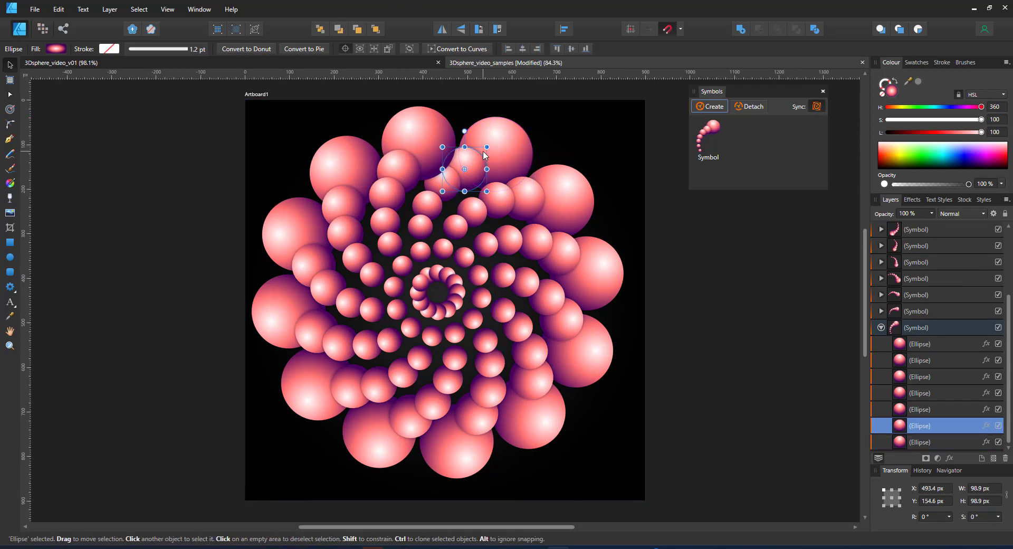
left_click_drag(482, 139, 464, 161)
left_click(443, 182)
left_click(620, 229)
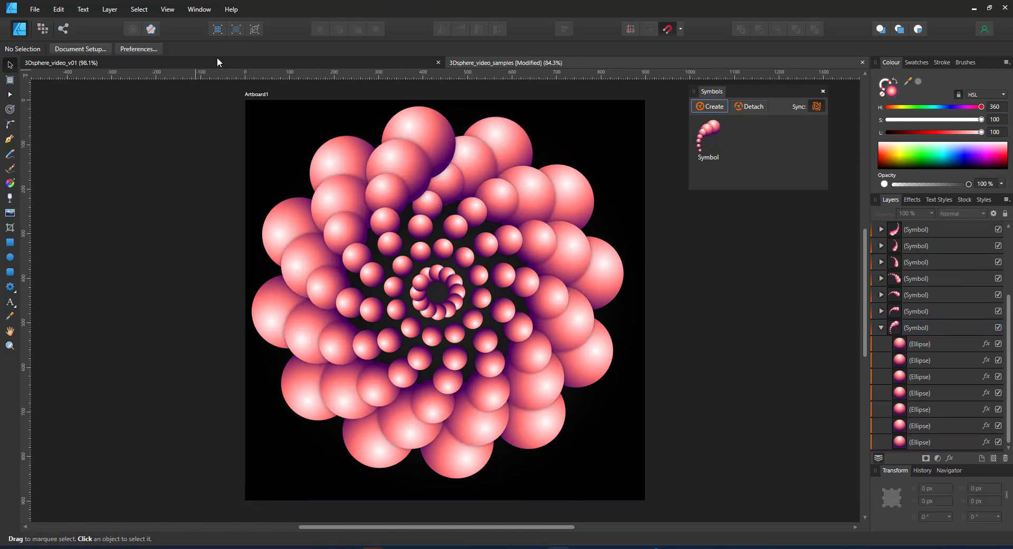
Step: Place a copy of the first symbol on top and draw a closed Pen shape around the part overlapping the last instance
left_click(443, 132)
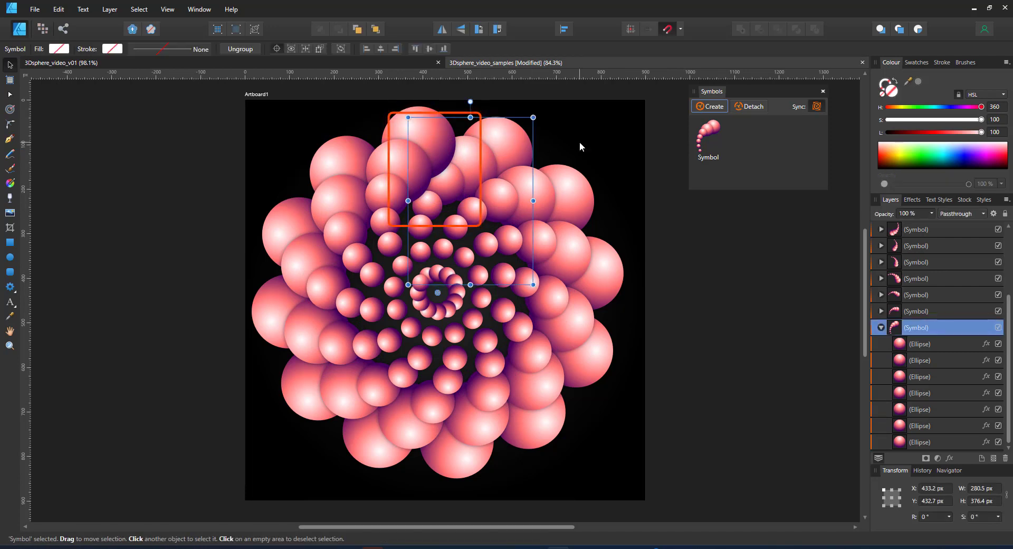
key("ctrl+shift+bracketright")
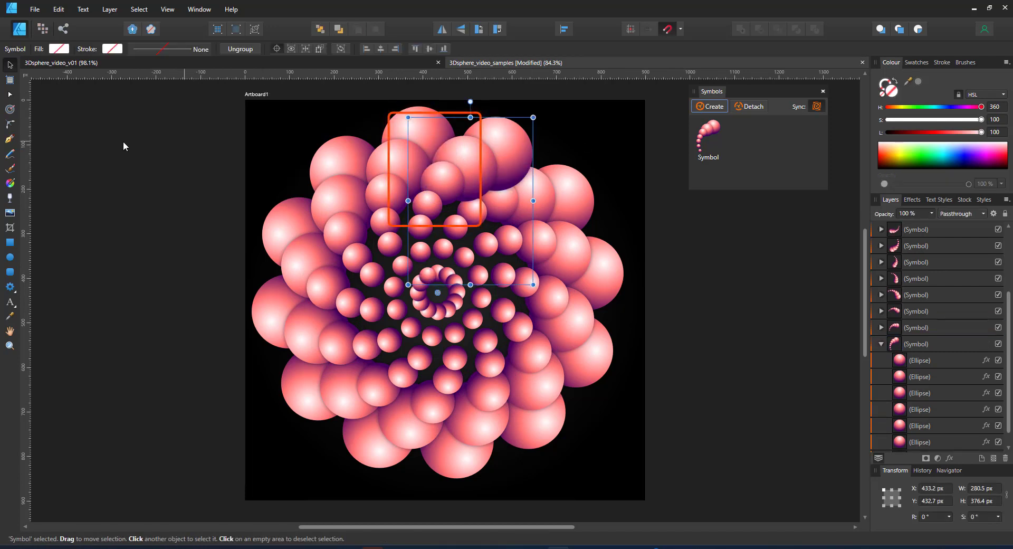
left_click(9, 138)
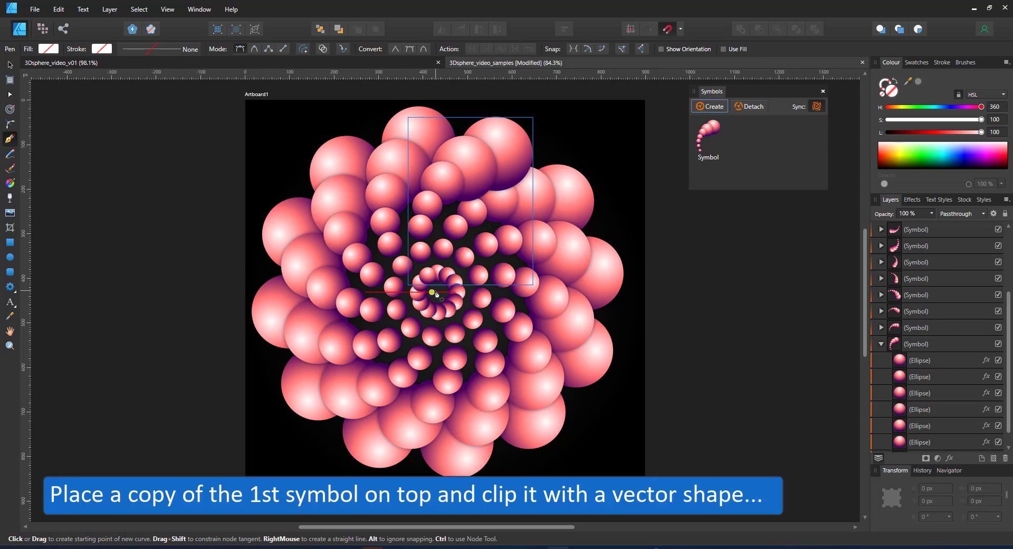
left_click(428, 259)
left_click(420, 215)
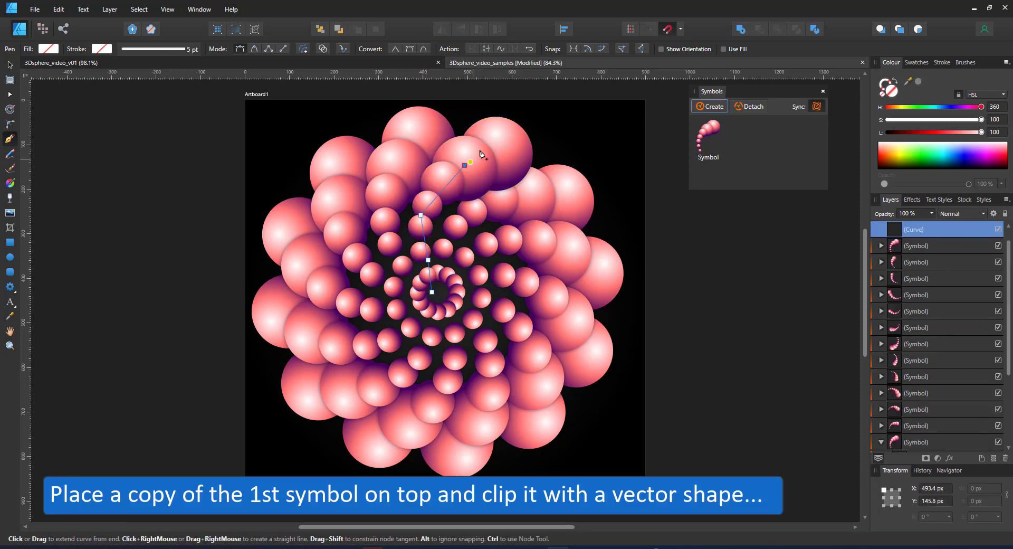
left_click(527, 109)
left_click(402, 109)
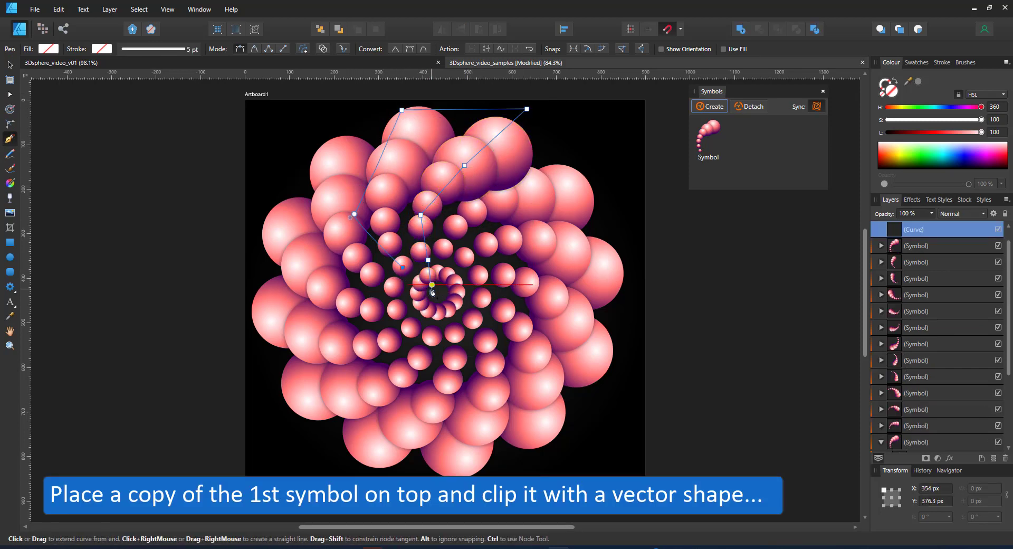
left_click(433, 291)
Step: Clip the top symbol copy inside the drawn curve to hide the overlap of the first and last instances
scroll(912, 248, "up", 1)
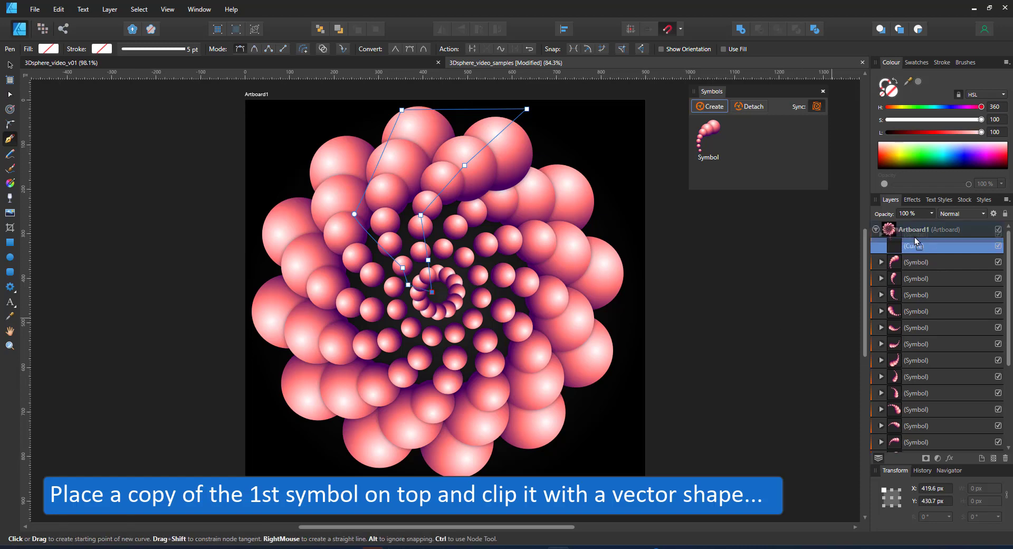
left_click_drag(913, 248, 912, 247)
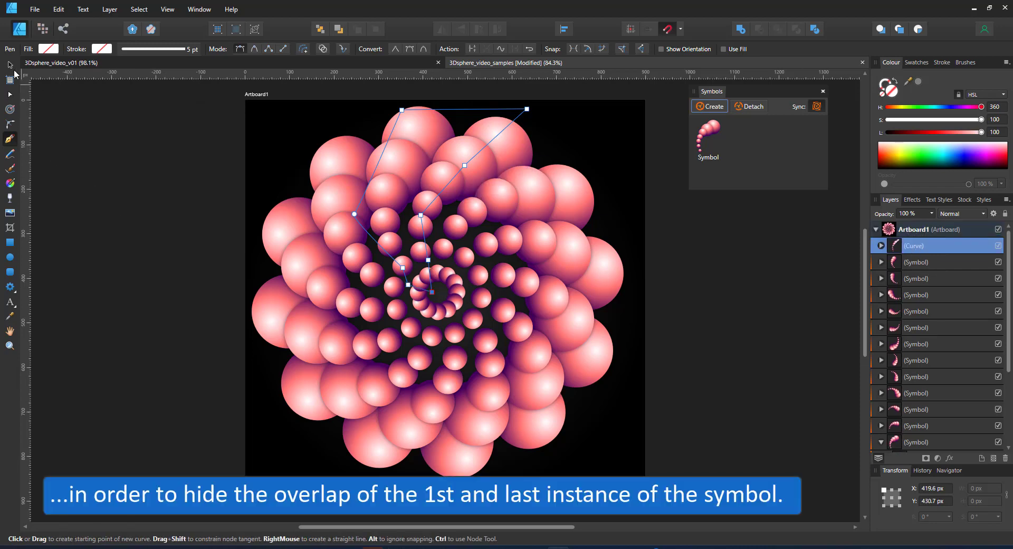
left_click(10, 65)
left_click(645, 282)
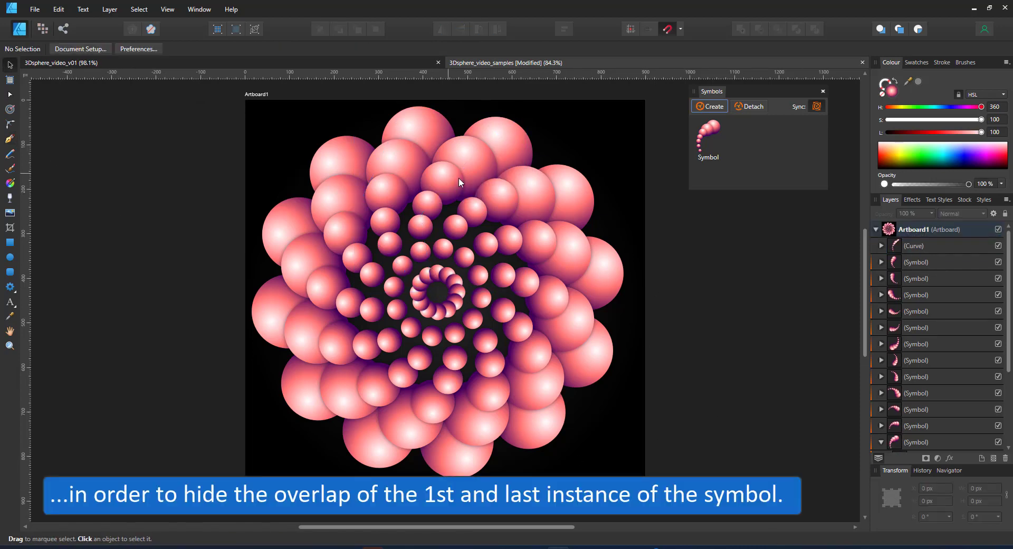
Step: Group the clipped copy with all the symbol instances and scale the group down to about 811.5 px square
left_click(931, 251)
scroll(944, 417, "down", 3)
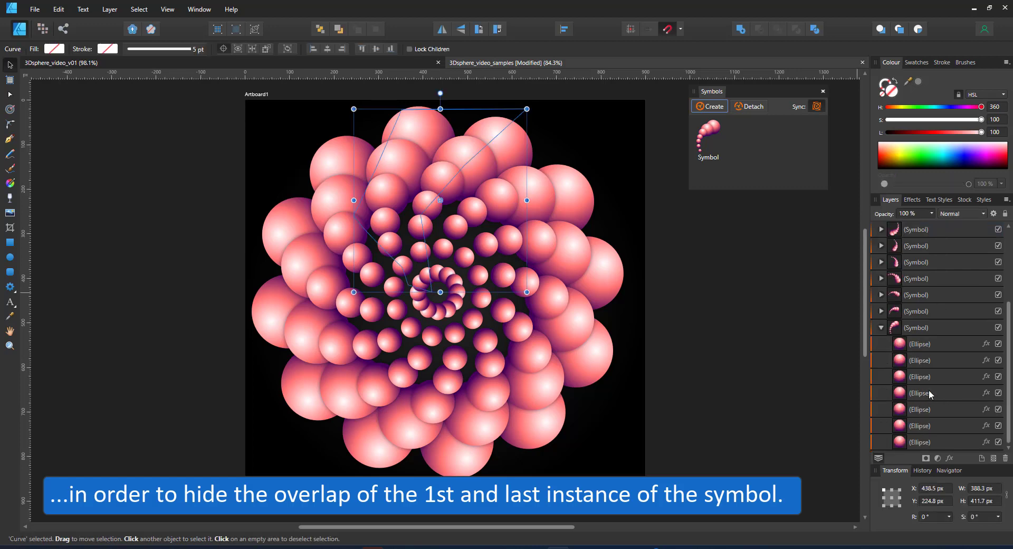
left_click(929, 327, "shift")
key("ctrl+g")
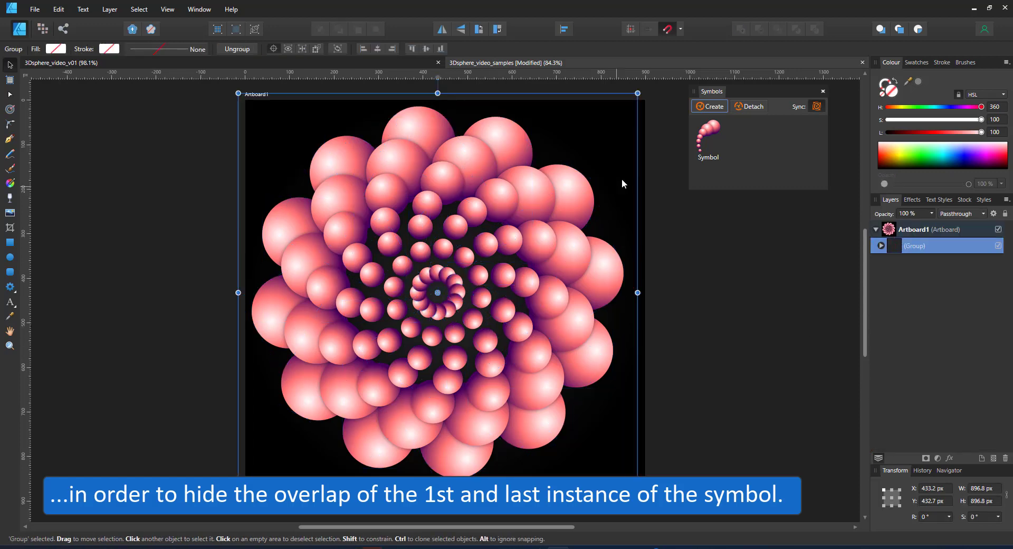
left_click_drag(636, 93, 618, 112)
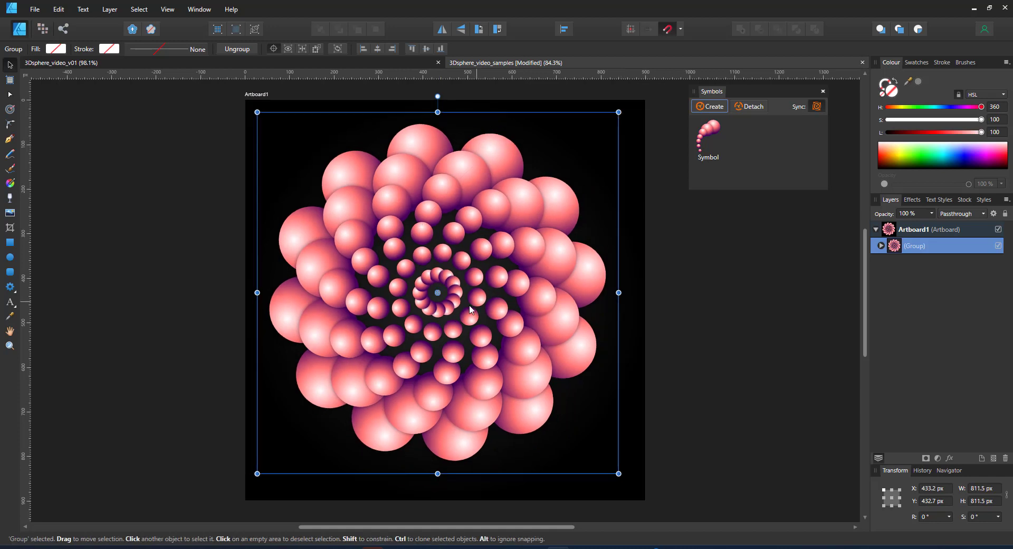
Step: Move the spiral group to X 450 px, Y 450 px and add a radial Gradient Overlay effect to it
mouse_move(422, 217)
left_mouse_down()
mouse_move(427, 226)
mouse_move(423, 218)
left_mouse_up()
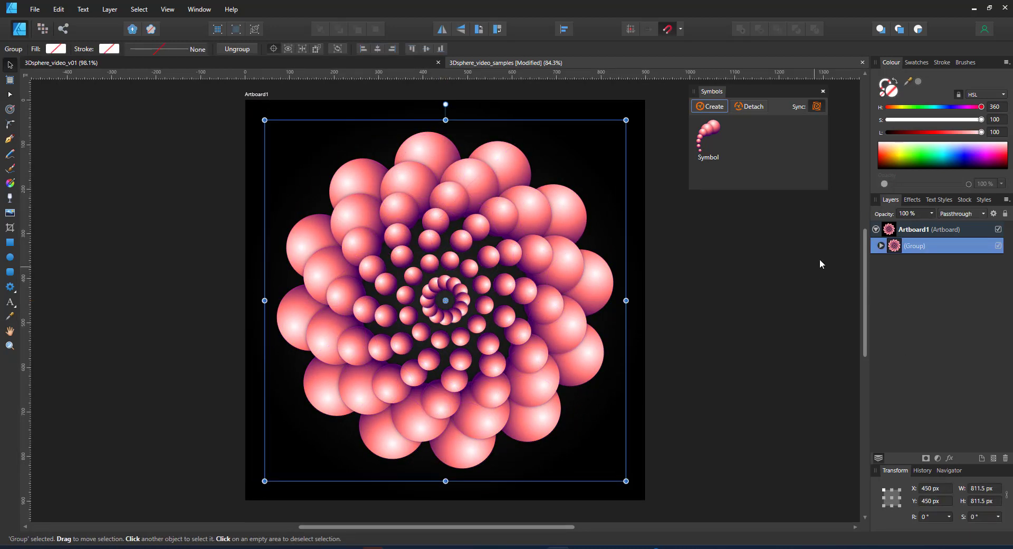
left_click(949, 458)
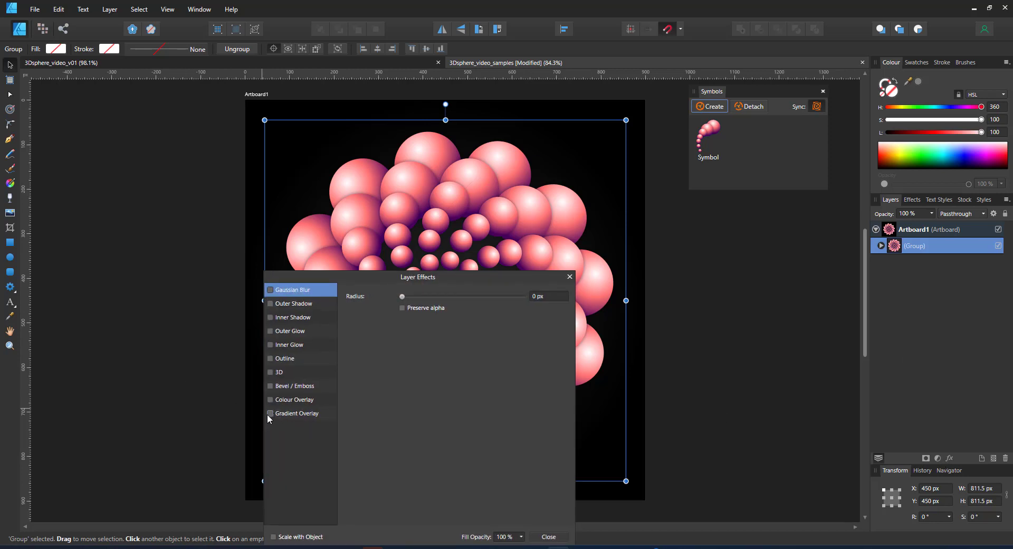
left_click(270, 413)
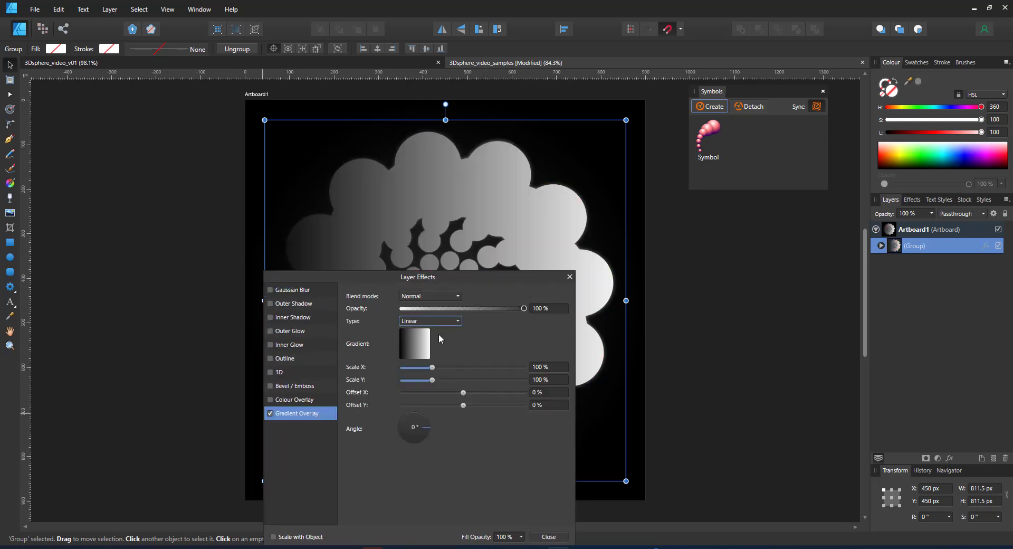
left_click(431, 323)
left_click(420, 364)
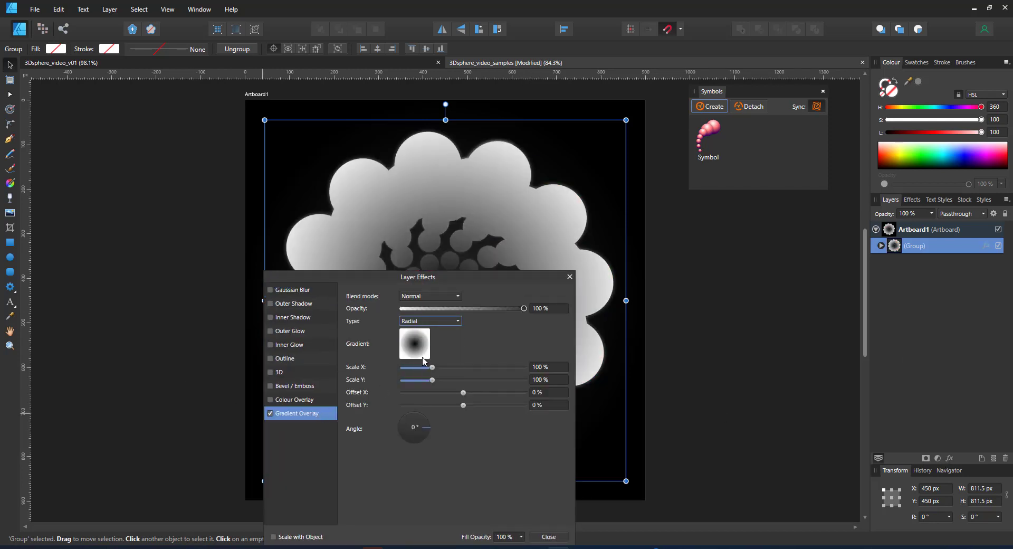
Step: Colour the overlay gradient's inner stop white and its outer stop dark purple with H 283, S 100, L 16
left_click(420, 353)
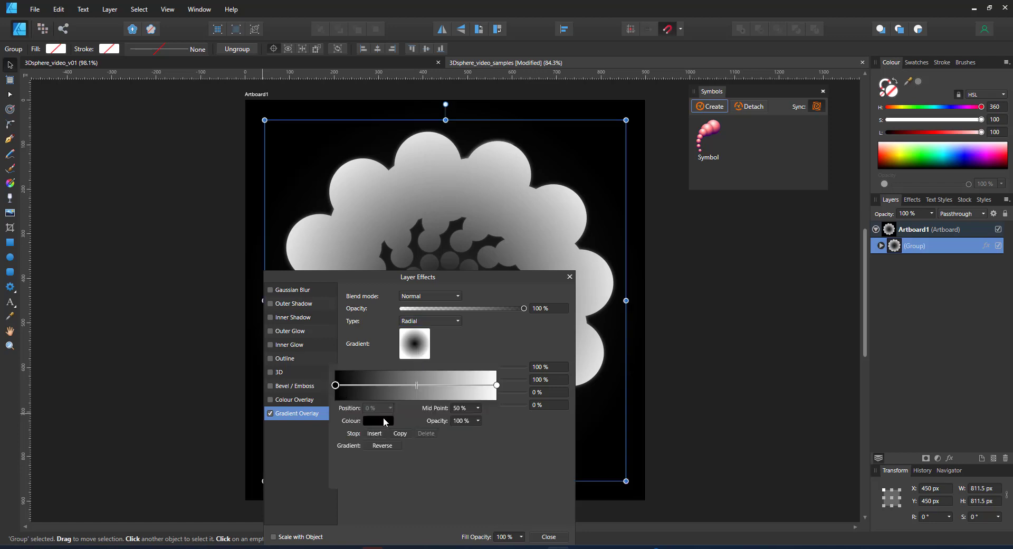
left_click(383, 420)
left_click(417, 496)
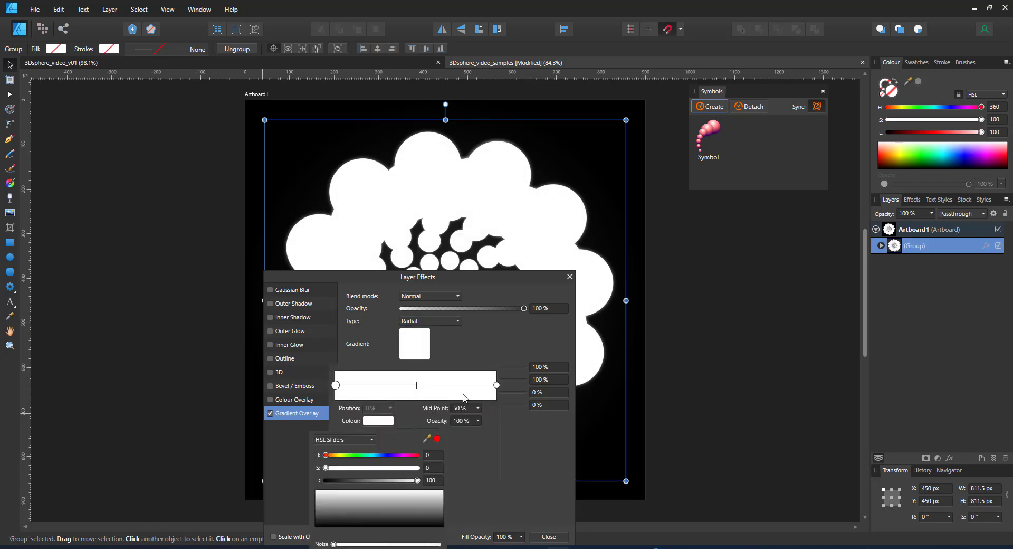
left_click(383, 421)
left_click(403, 455)
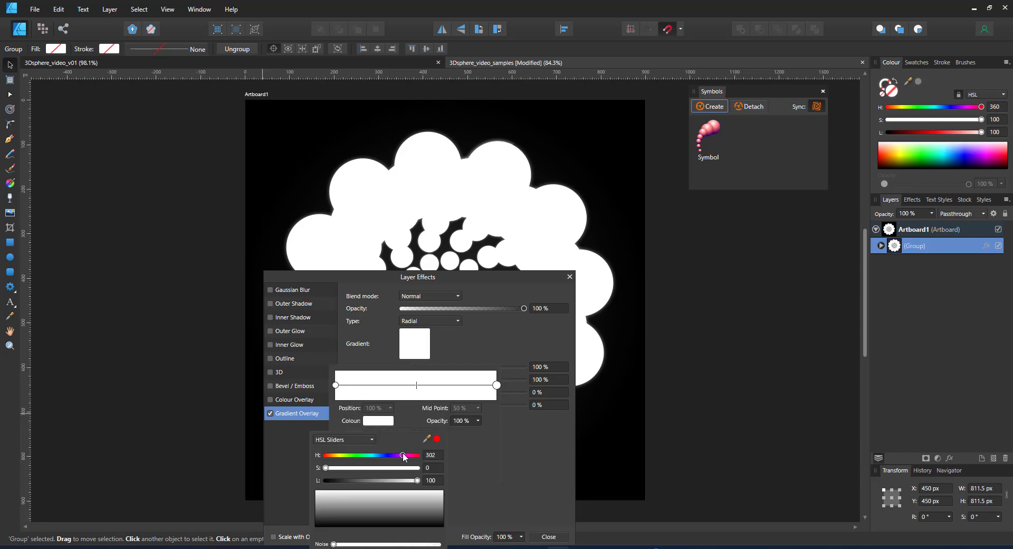
left_click(384, 467)
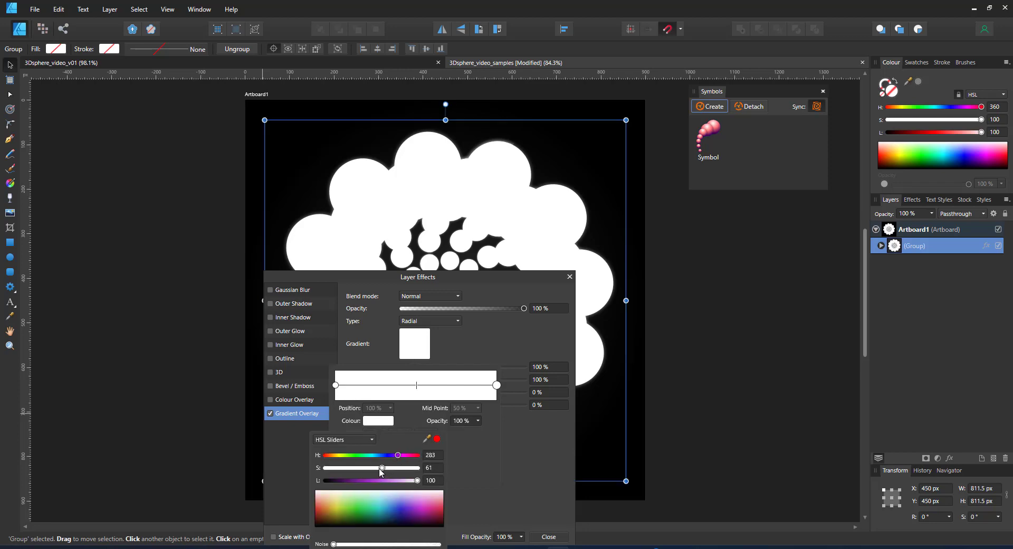
left_click_drag(384, 467, 341, 483)
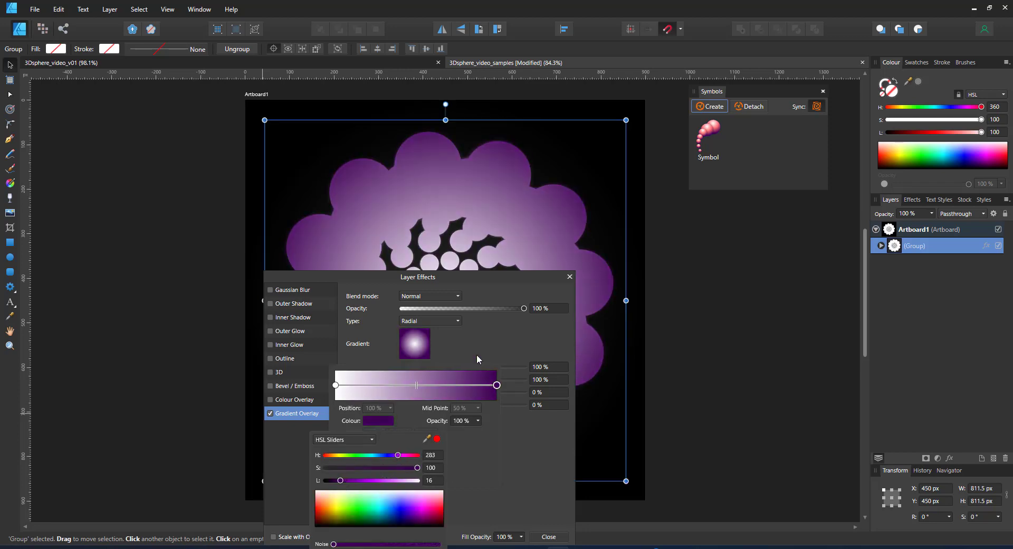
Step: Try Multiply as the gradient overlay's blend mode, and settle on Overlay
left_click(435, 303)
left_click(433, 296)
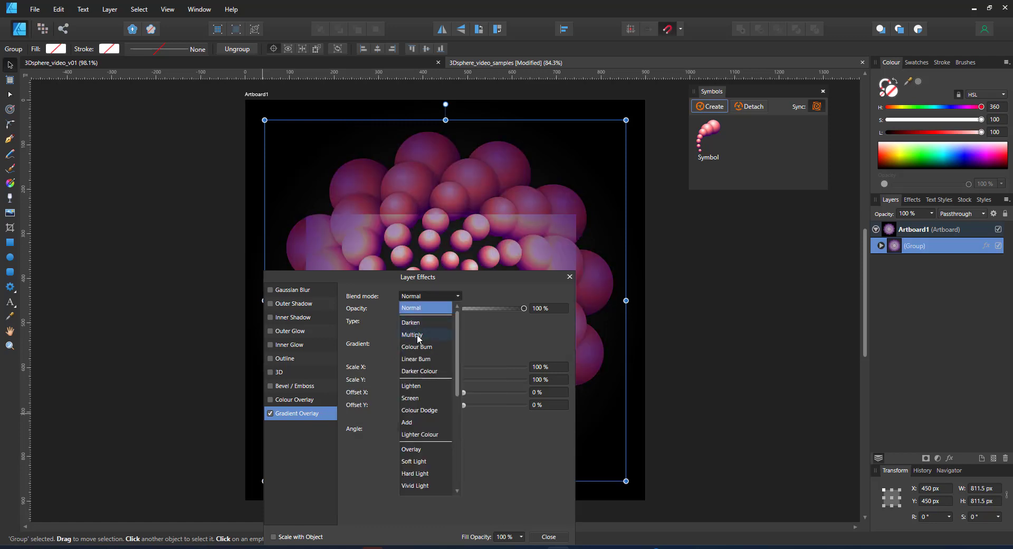
left_click(422, 319)
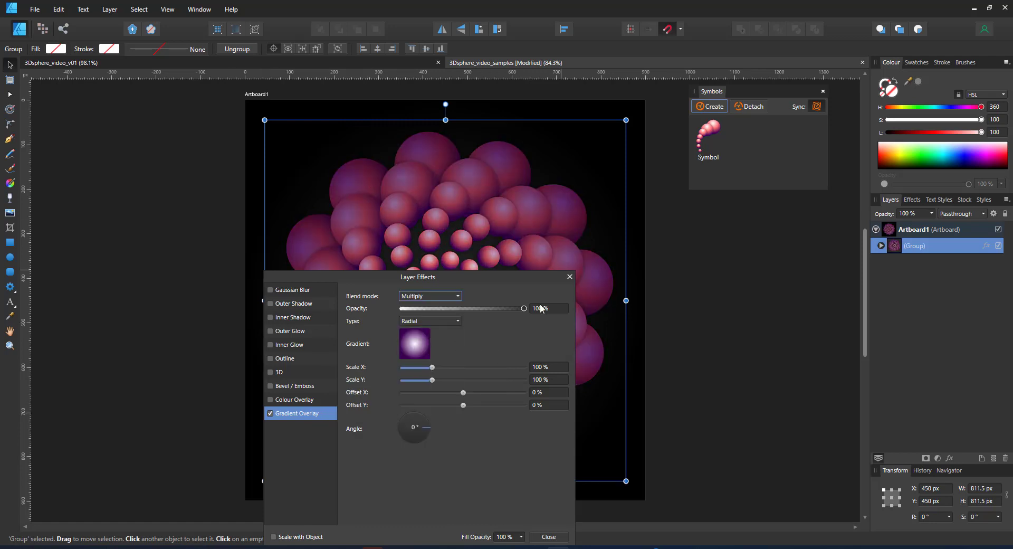
left_click(433, 297)
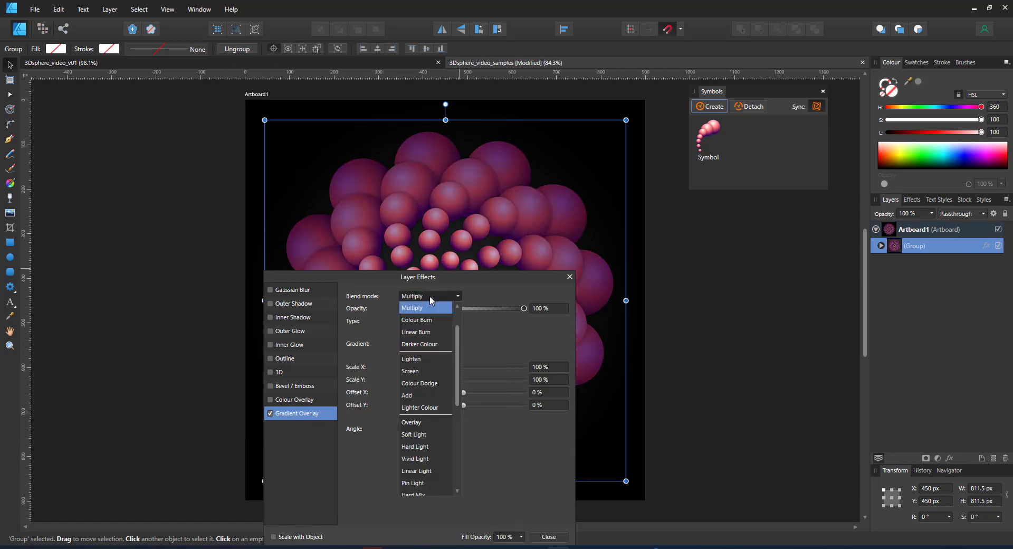
left_click(417, 423)
Step: Add a purple stop about two thirds along the overlay gradient and make the outermost stop black
left_click(420, 346)
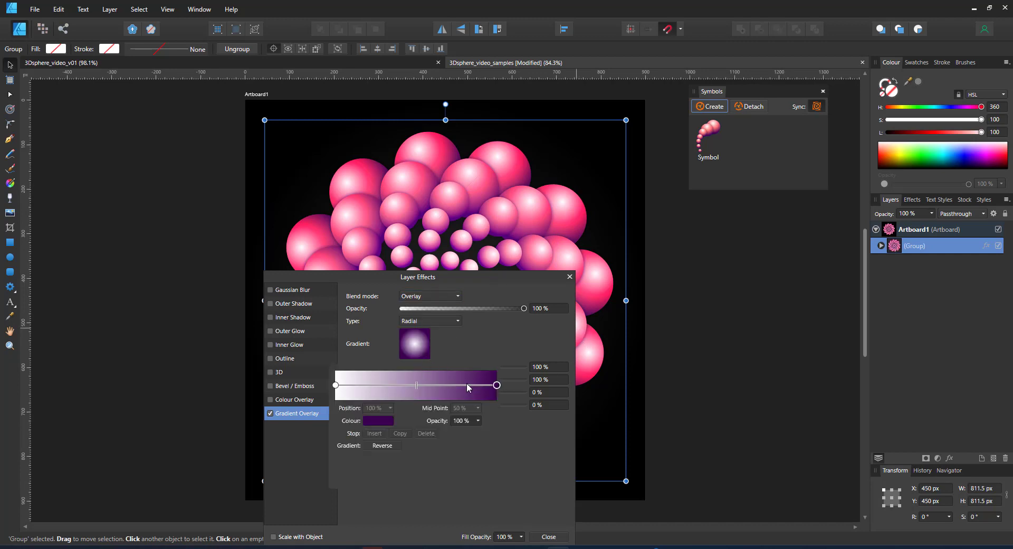
left_click_drag(464, 384, 446, 385)
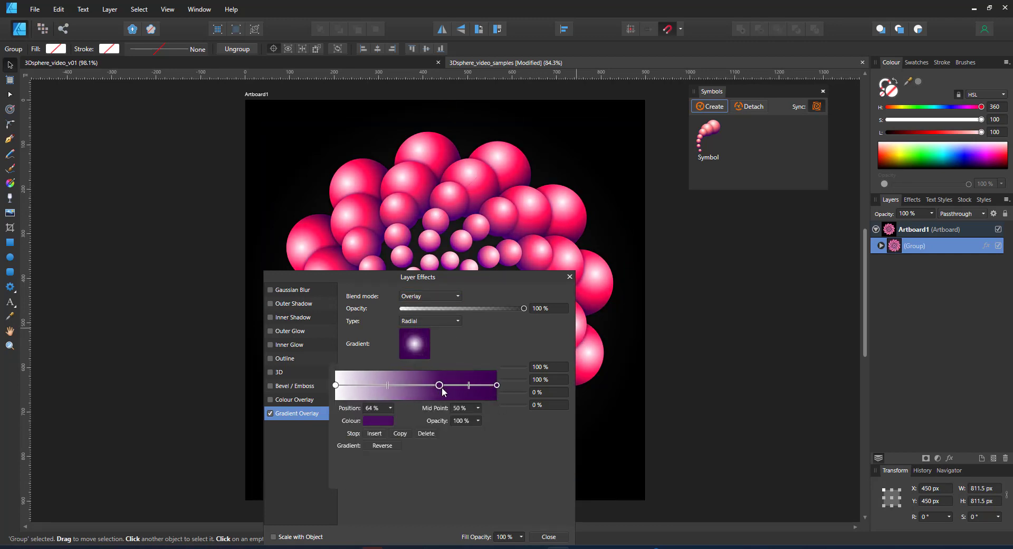
left_click(497, 385)
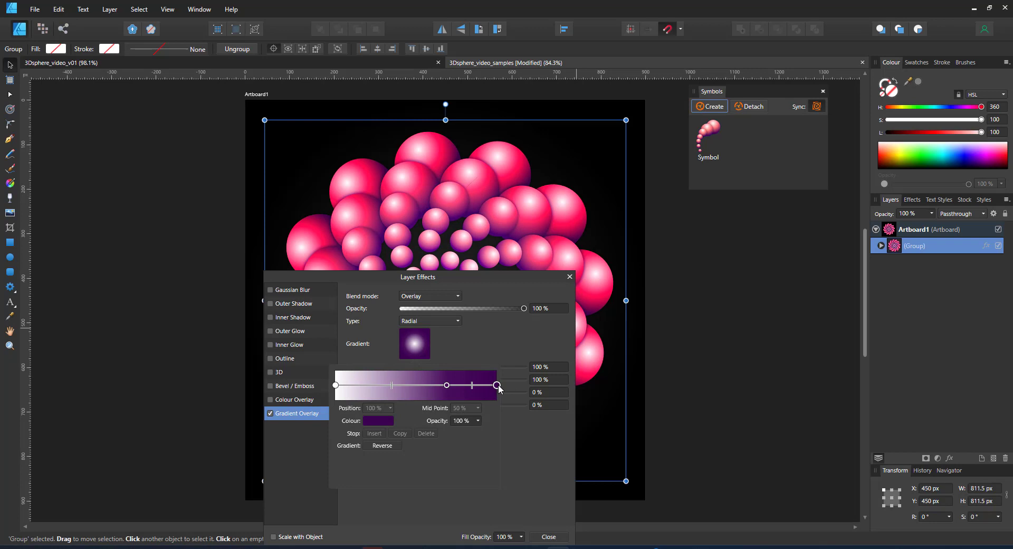
left_click(386, 422)
left_click_drag(338, 480, 294, 474)
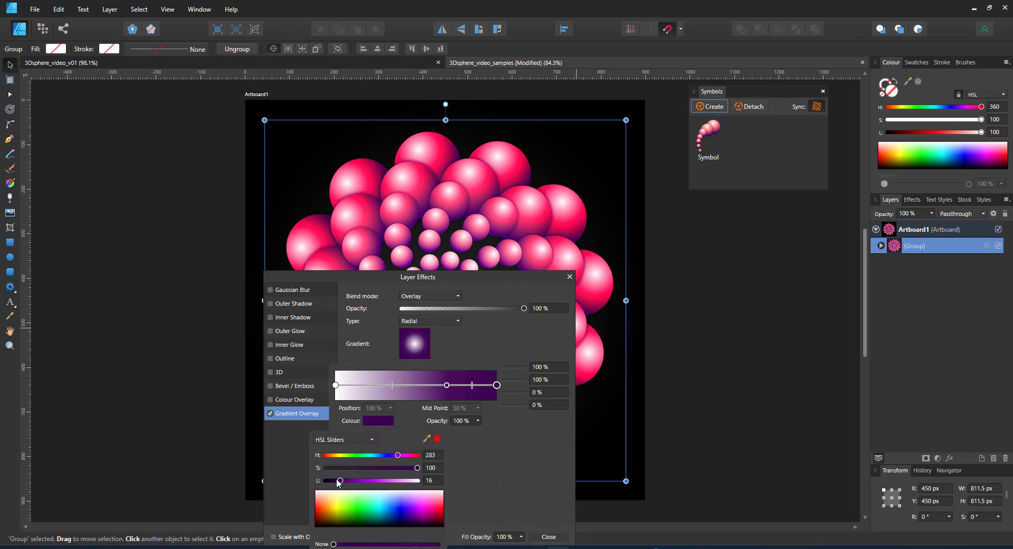
left_click(570, 279)
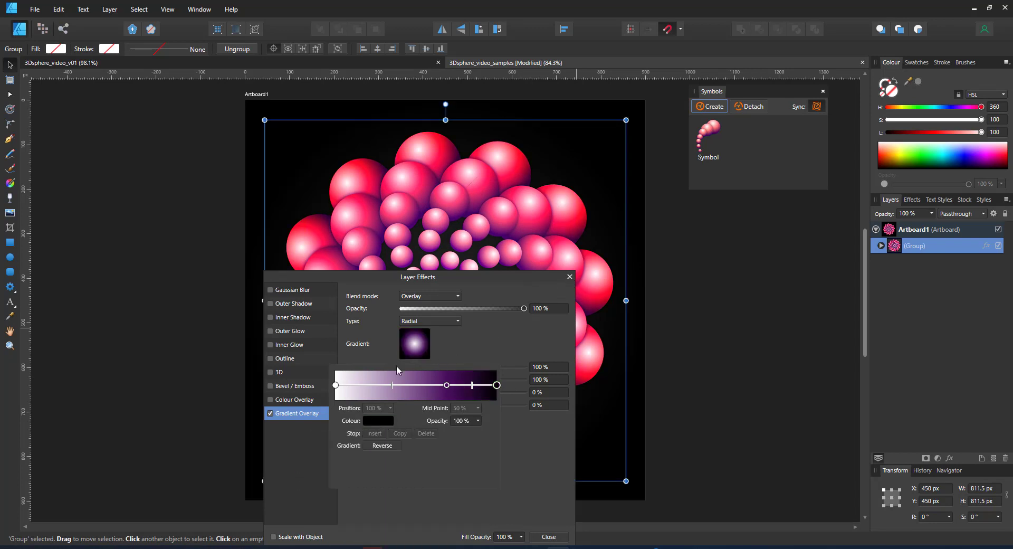
Step: Add an Outer Glow to the spiral in pink sampled from a sphere, with a 100 px radius and about 59 % opacity
left_click(273, 331)
left_click(283, 331)
left_click(424, 347)
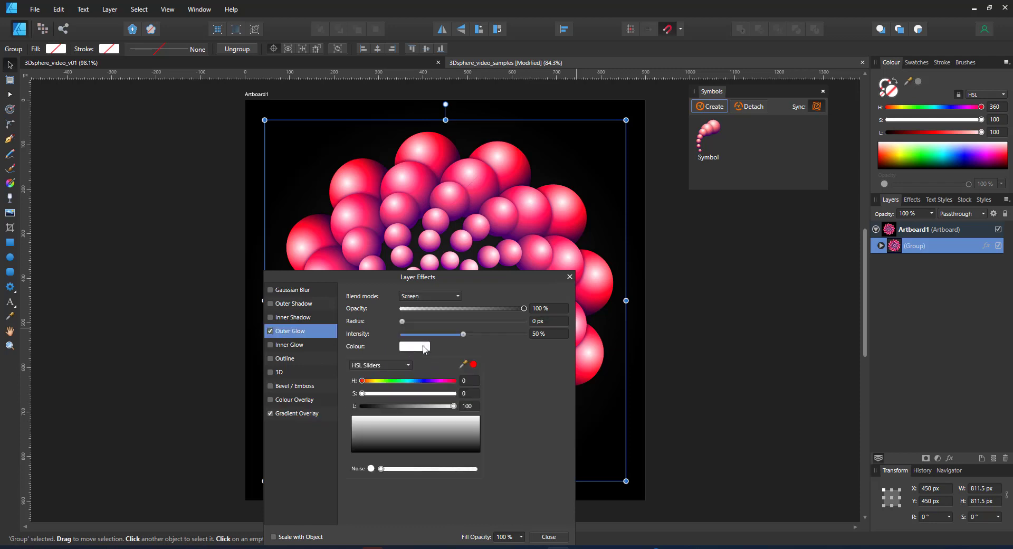
left_click_drag(474, 364, 412, 200)
left_click(402, 318)
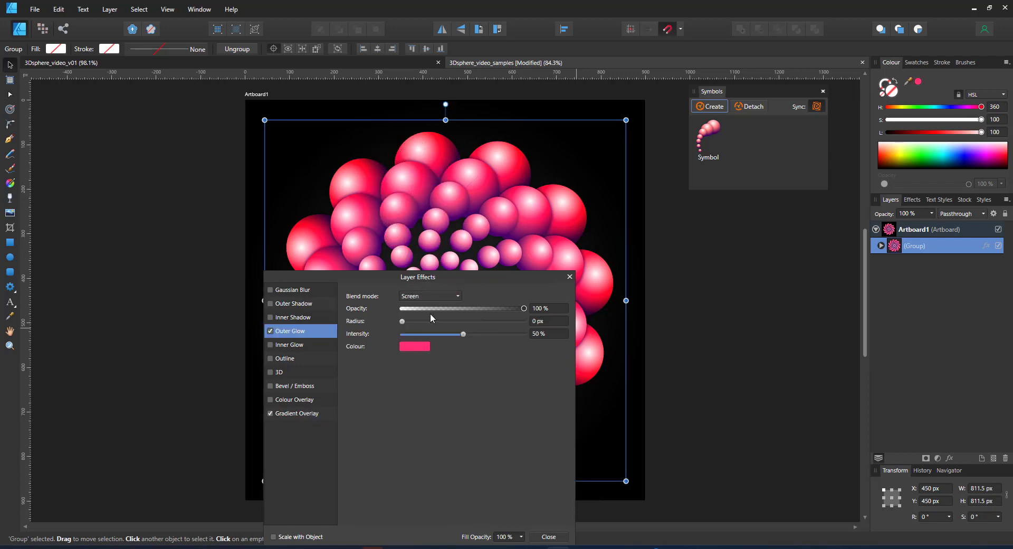
left_click_drag(402, 321, 543, 312)
left_click_drag(466, 312, 476, 311)
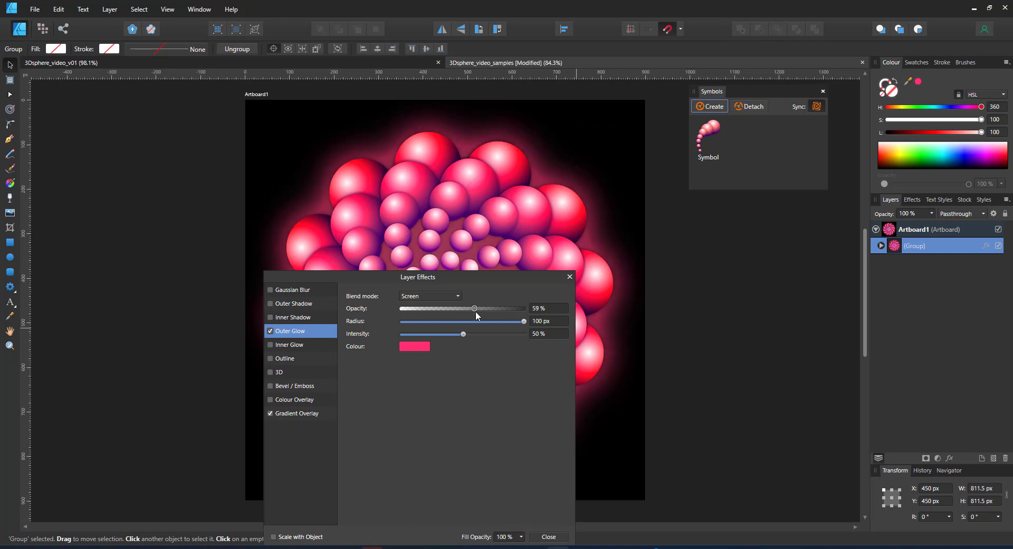
left_click(569, 277)
left_click(749, 328)
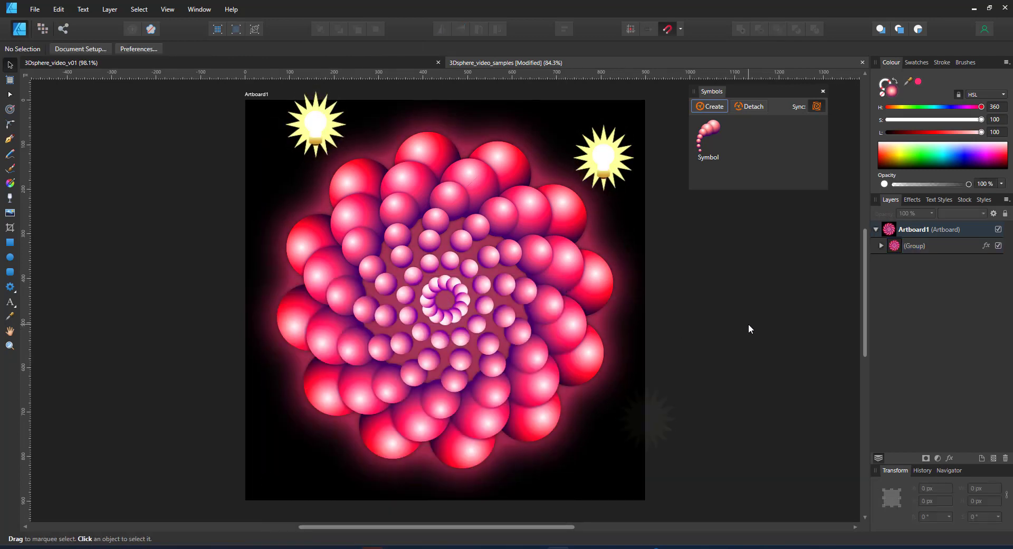
left_click(258, 94)
key("ctrl+j")
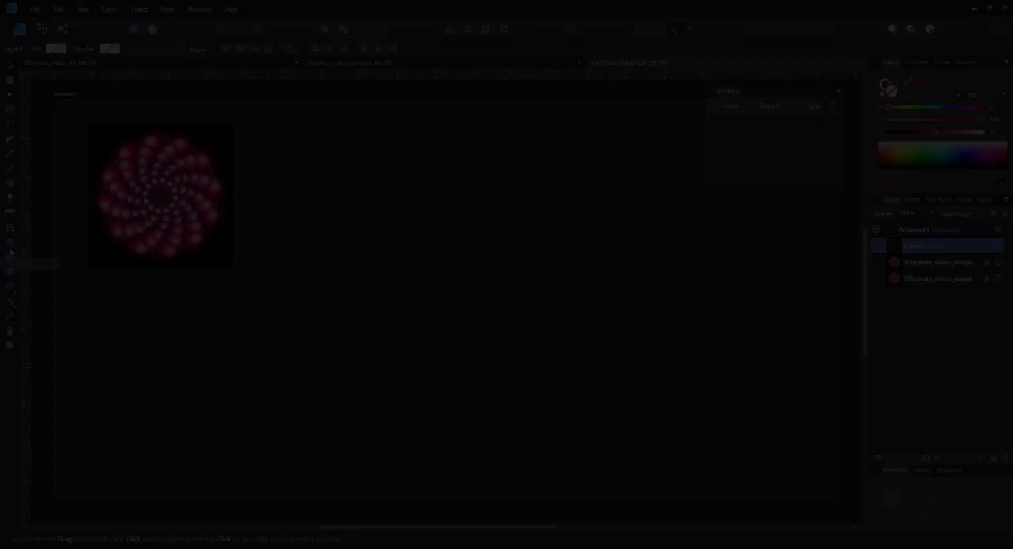
Step: Draw a circle about 148.3 mm in diameter in the middle of the new document's artboard and fill it white
left_click(10, 256)
left_click_drag(418, 177, 522, 279)
left_click(10, 64)
left_click_drag(441, 153, 501, 277)
left_click_drag(546, 197, 587, 159)
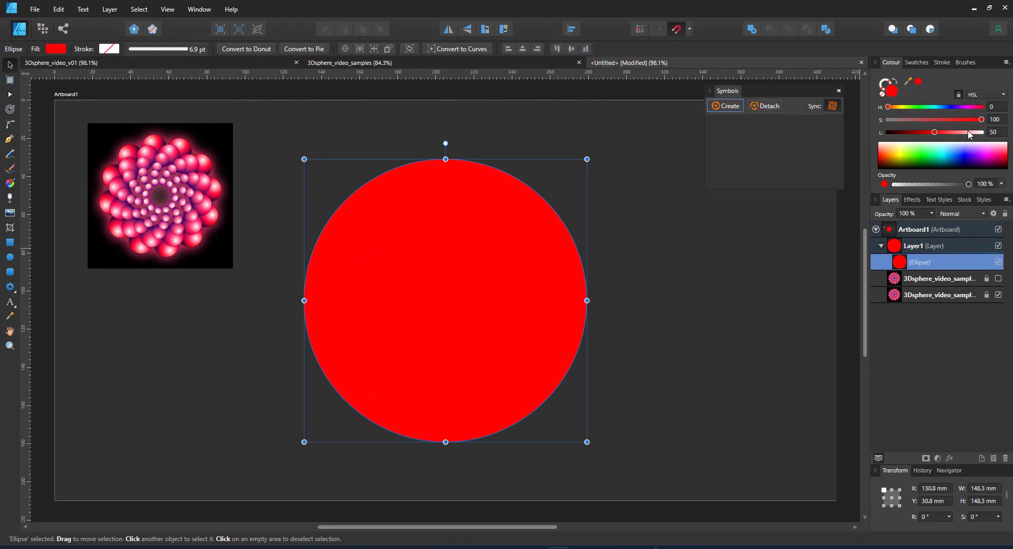
left_click_drag(970, 132, 981, 132)
Step: Give the white circle a Bevel / Emboss effect of type Inner with a 500 px radius
left_click(949, 458)
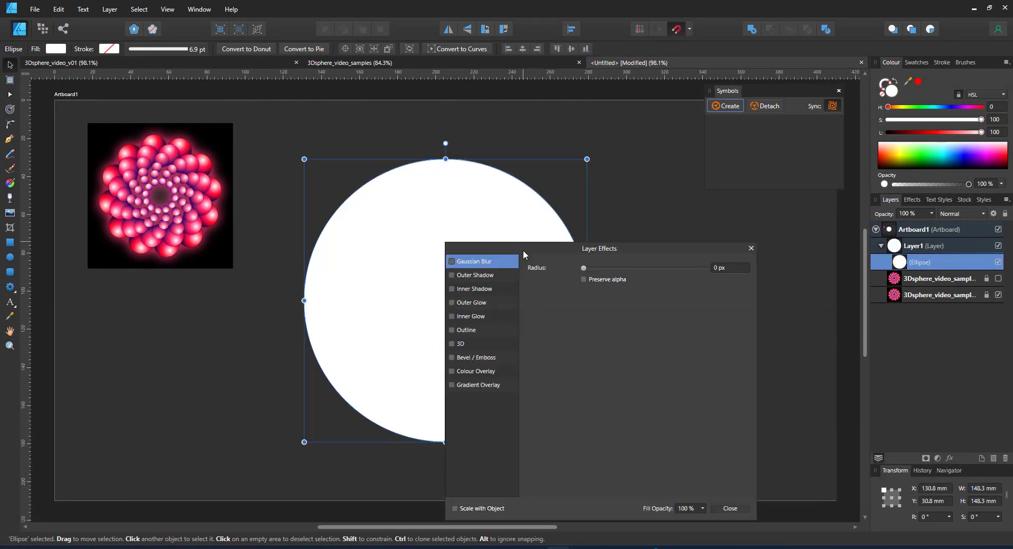
left_click_drag(524, 249, 669, 167)
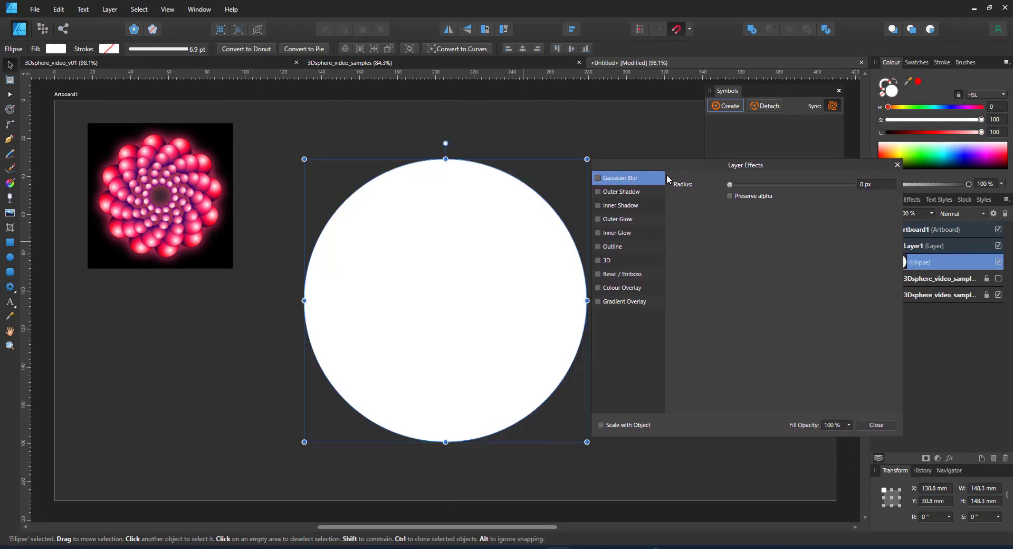
left_click(599, 275)
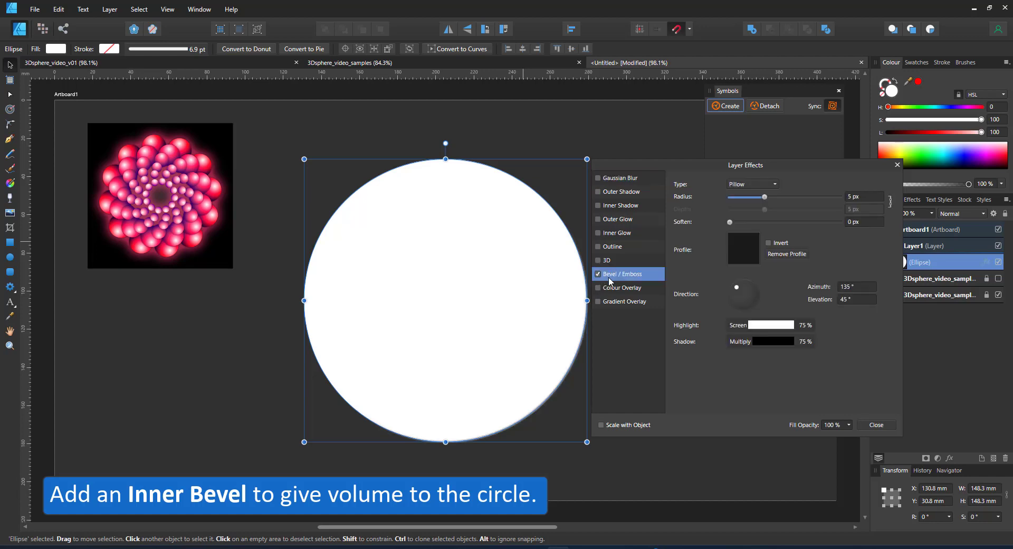
left_click(753, 187)
left_click(748, 197)
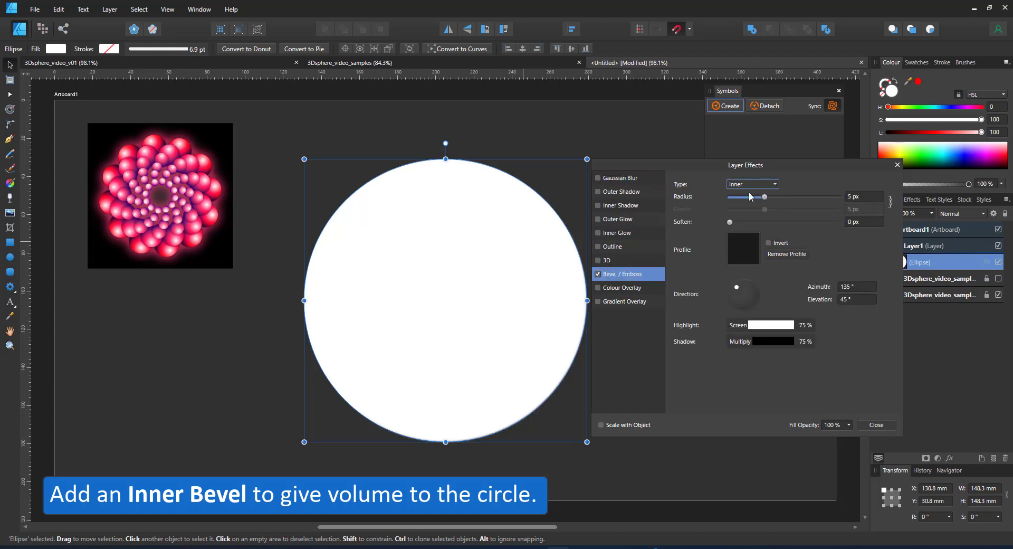
left_click_drag(765, 196, 871, 183)
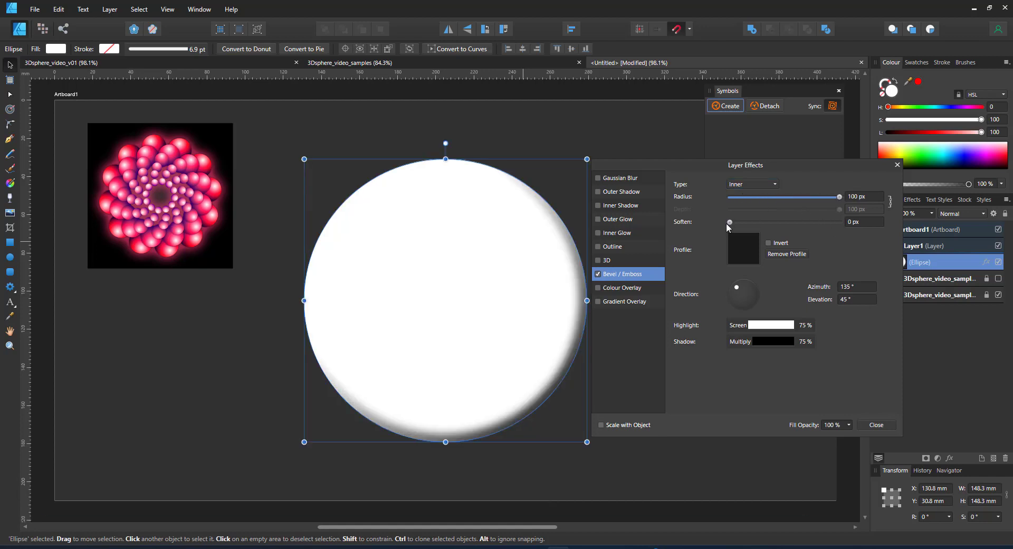
left_click(877, 196)
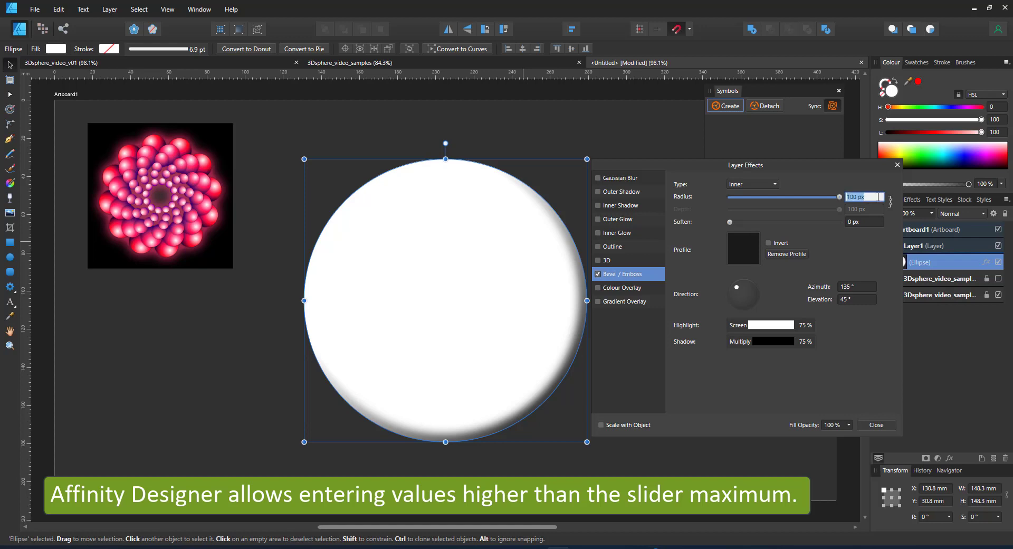
type("500")
key("Return")
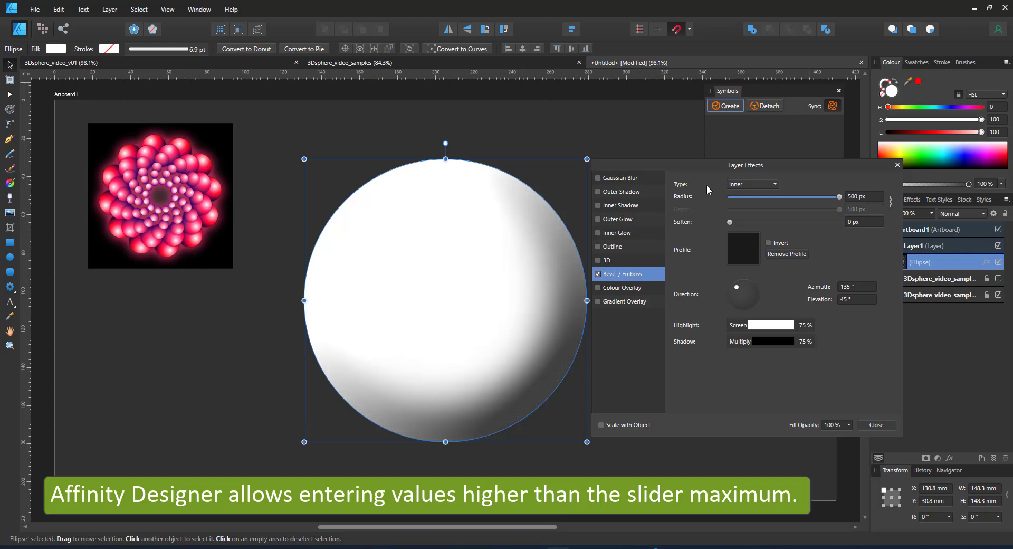
Step: Light the bevel from above at about 91.7° azimuth and 53.1° elevation, and change its shadow colour to dark purple with hue 257
left_click_drag(740, 280, 744, 288)
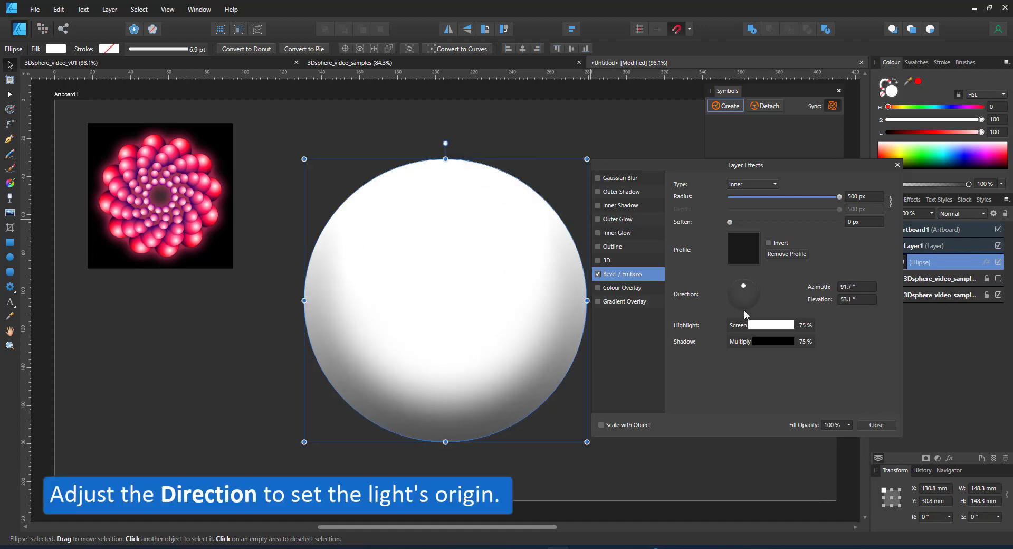
left_click(739, 342)
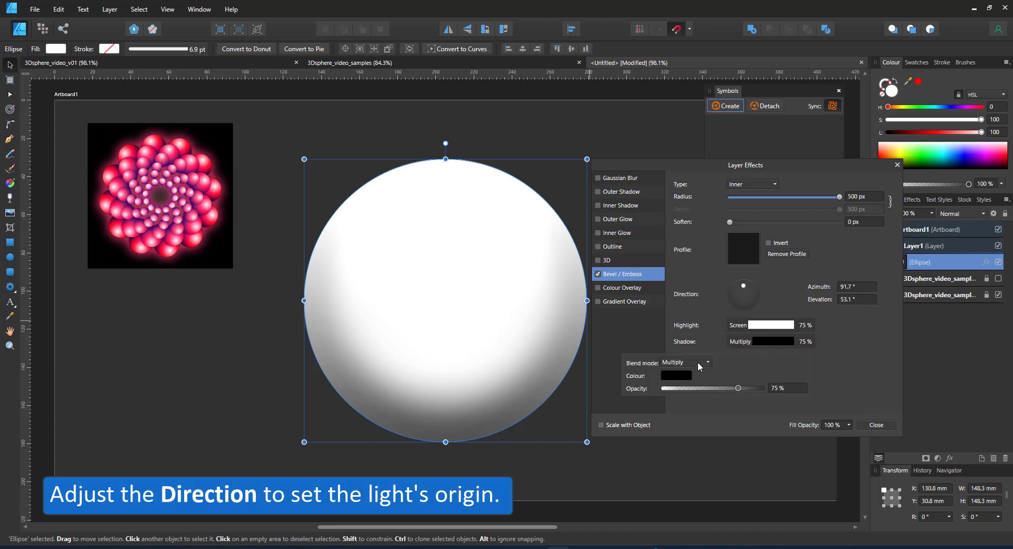
left_click(685, 362)
left_click(691, 375)
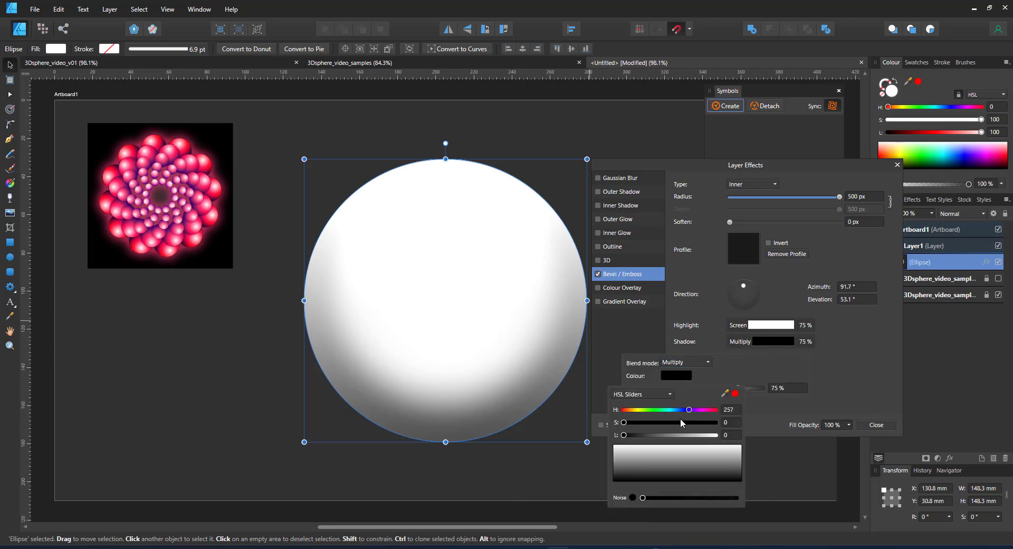
left_click_drag(633, 438, 636, 437)
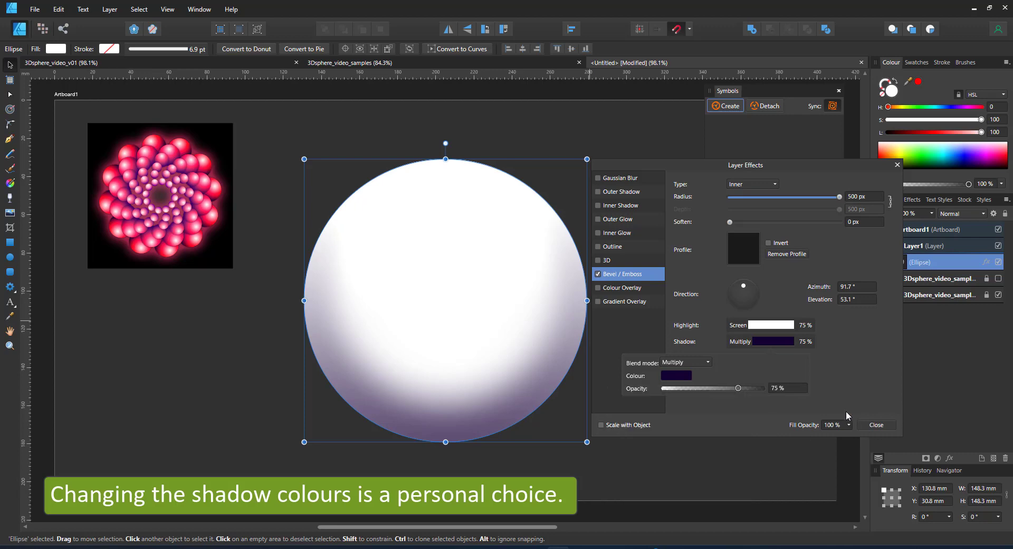
Step: Add a 3D effect with 47 % specular and 73 % shininess, lit at about 91.6° azimuth and 50.5° elevation, and fill the sphere red
left_click(608, 261)
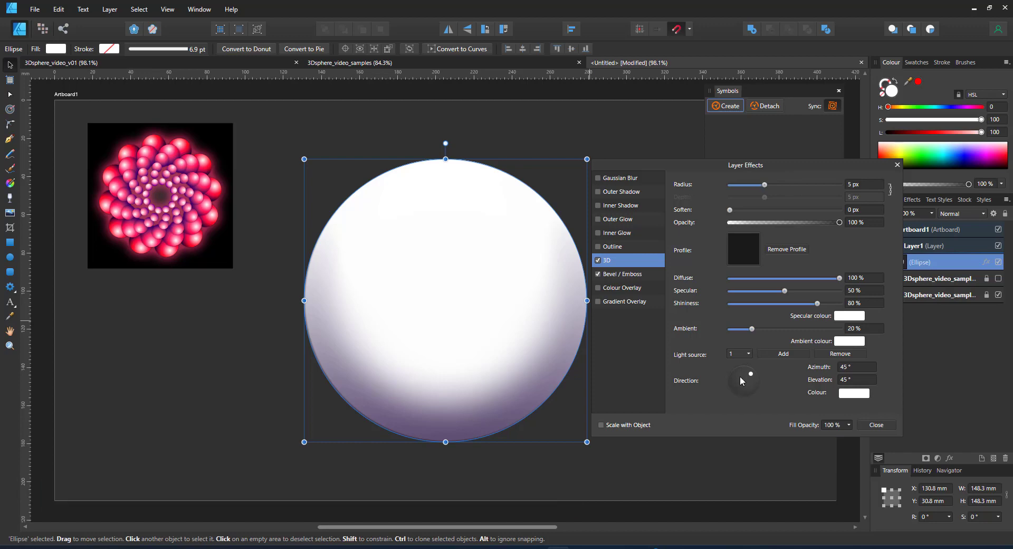
left_click_drag(742, 373, 745, 372)
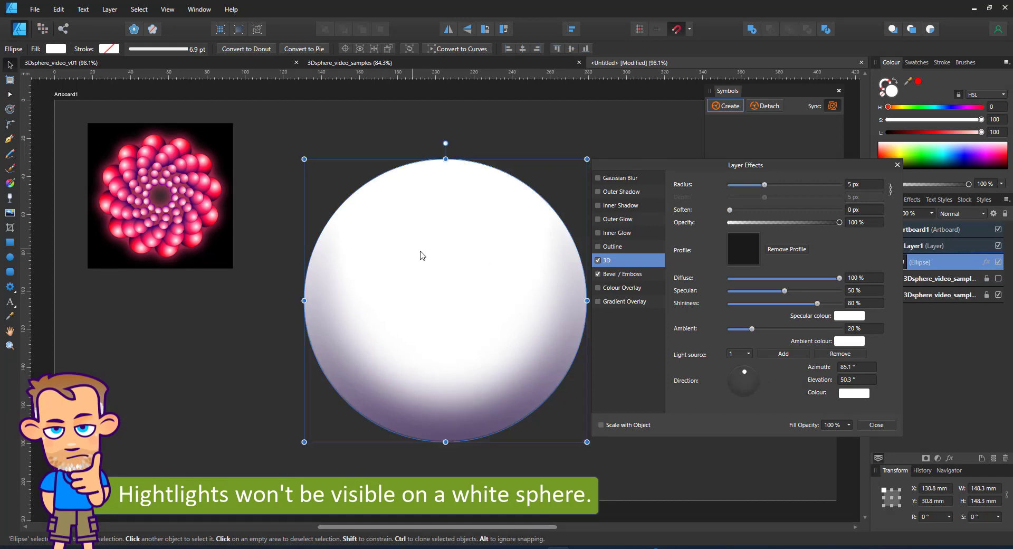
left_click(918, 82)
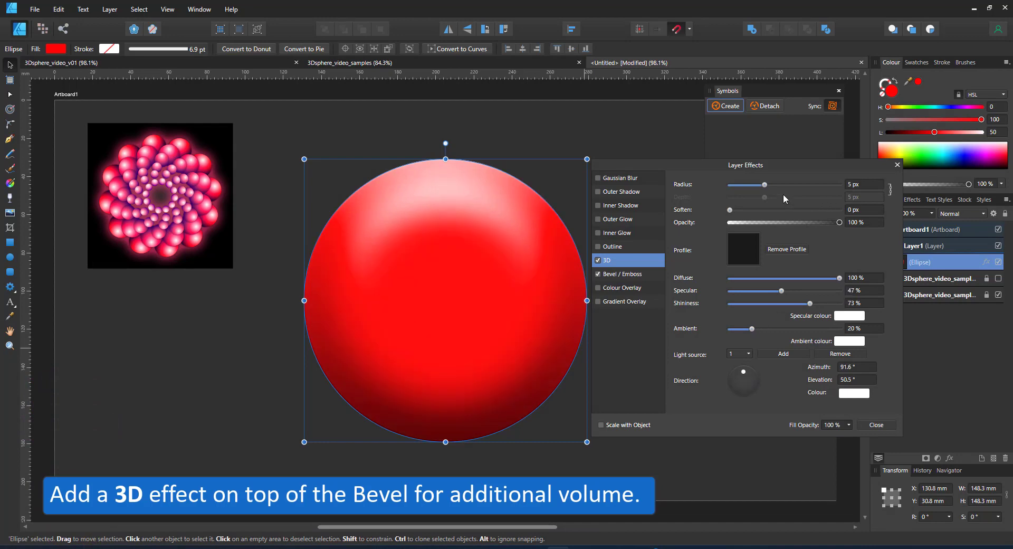
Step: Set the sphere's 3D effect radius to 200 px and its Bevel / Emboss radius to 600 px
mouse_move(784, 186)
left_mouse_down()
mouse_move(872, 188)
mouse_move(833, 185)
left_mouse_up()
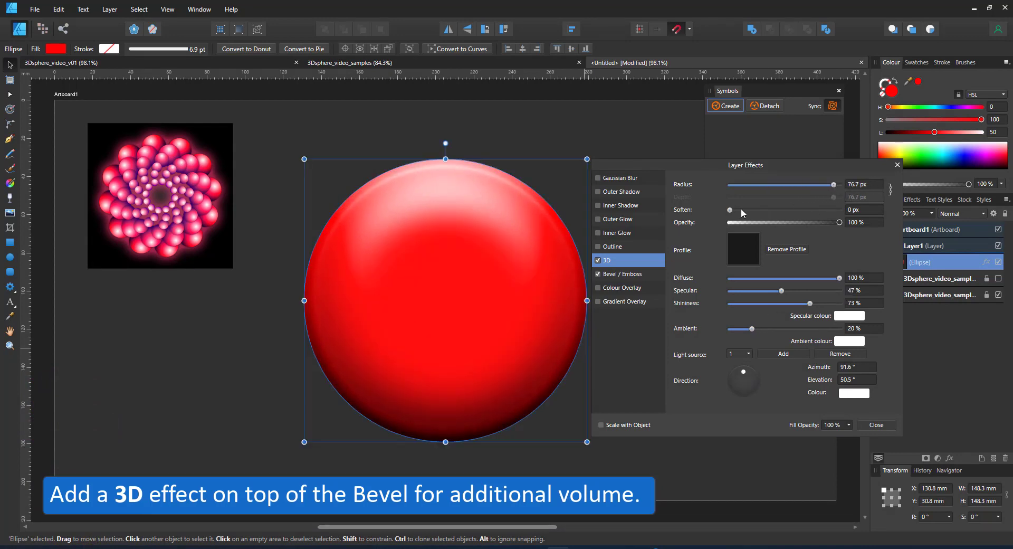
double_click(857, 184)
type("200")
key("Return")
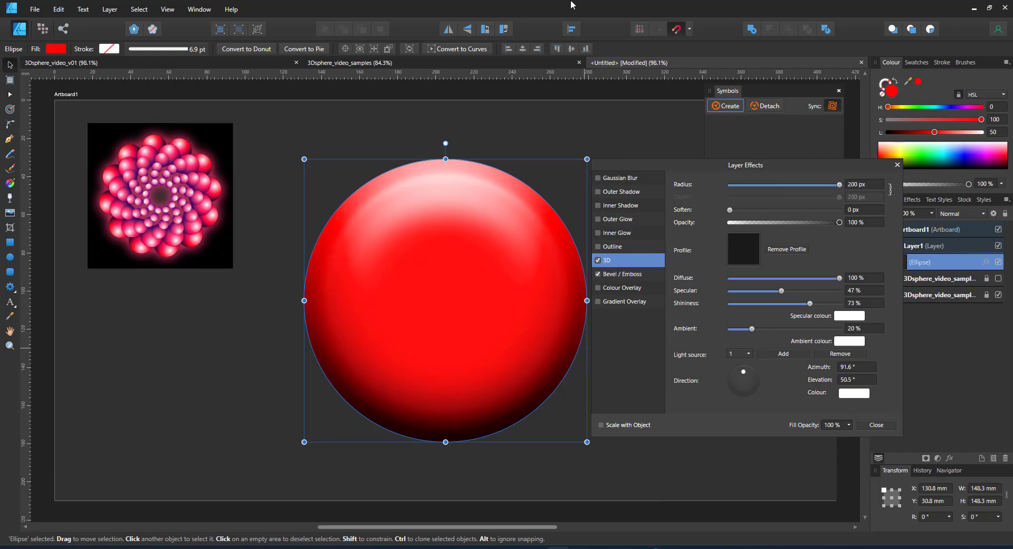
left_click(624, 274)
double_click(856, 196)
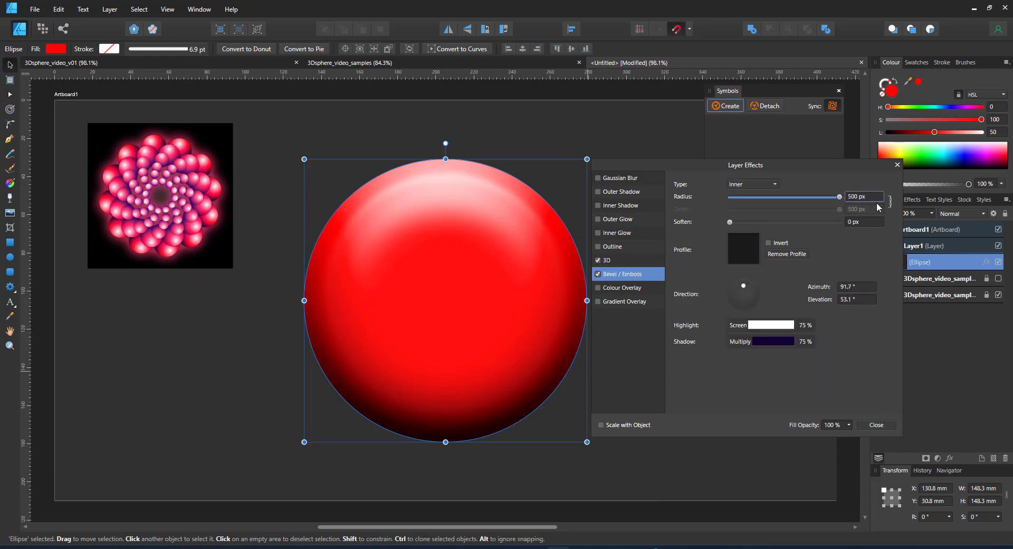
type("600")
key("Return")
Step: Raise the 3D effect's specular to about 97 % and add a grey second light from below at about -83.9° azimuth and 30.8° elevation
left_click(659, 260)
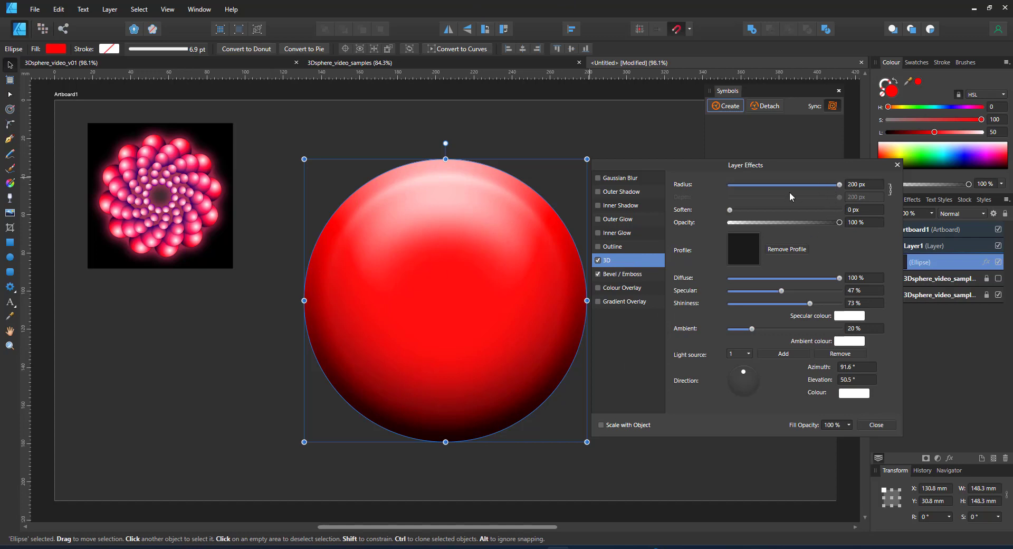
left_click_drag(787, 286, 837, 291)
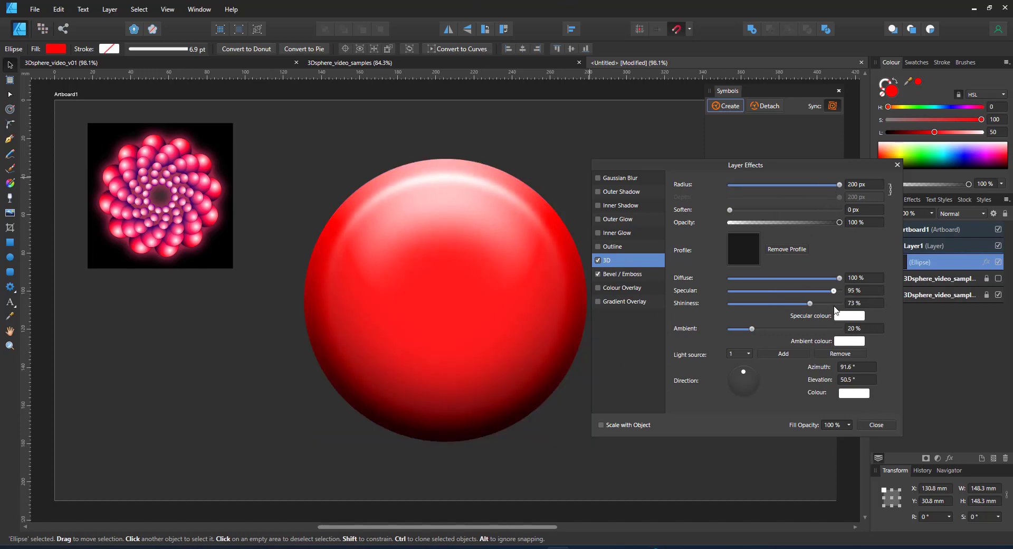
left_click(777, 354)
left_click_drag(752, 379, 745, 397)
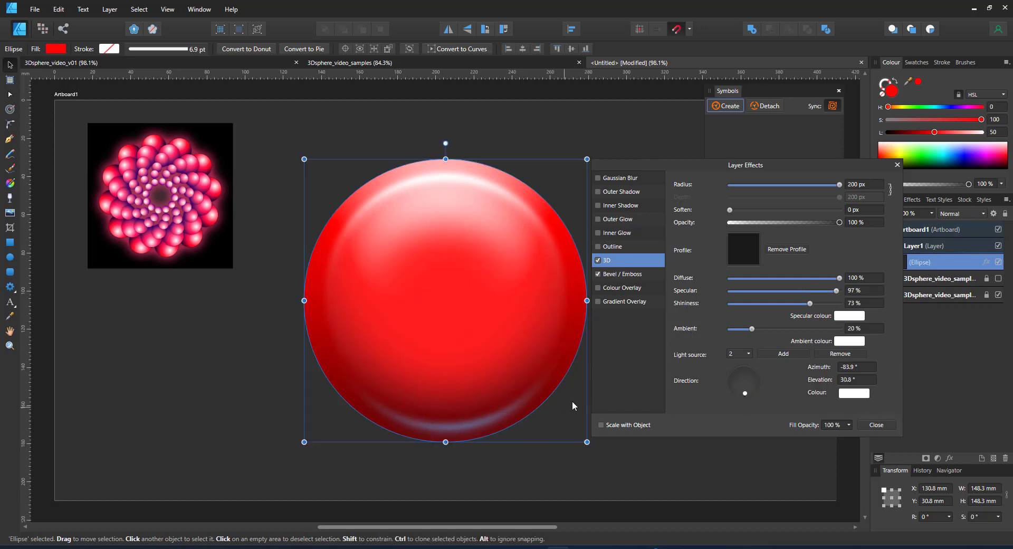
left_click(854, 394)
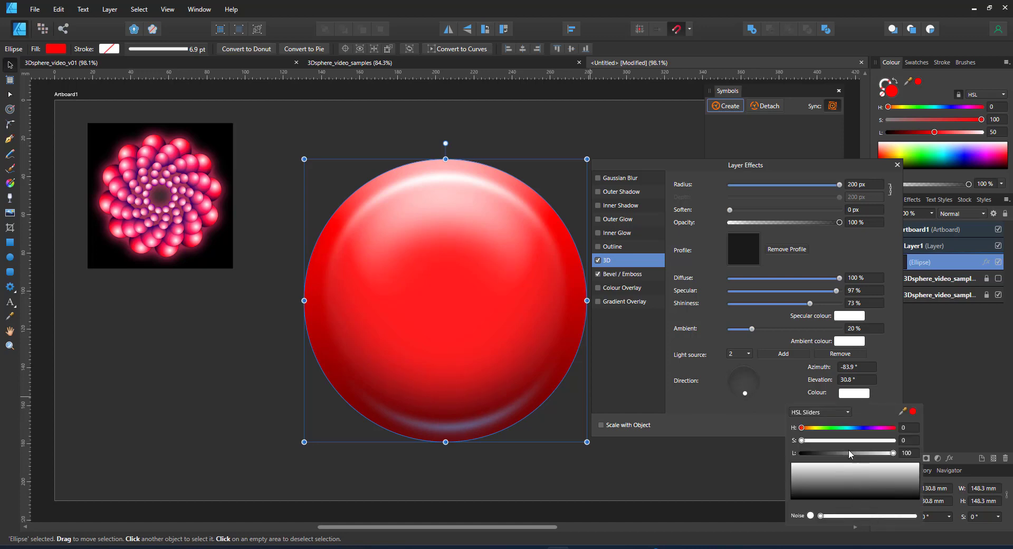
left_click_drag(859, 453, 855, 452)
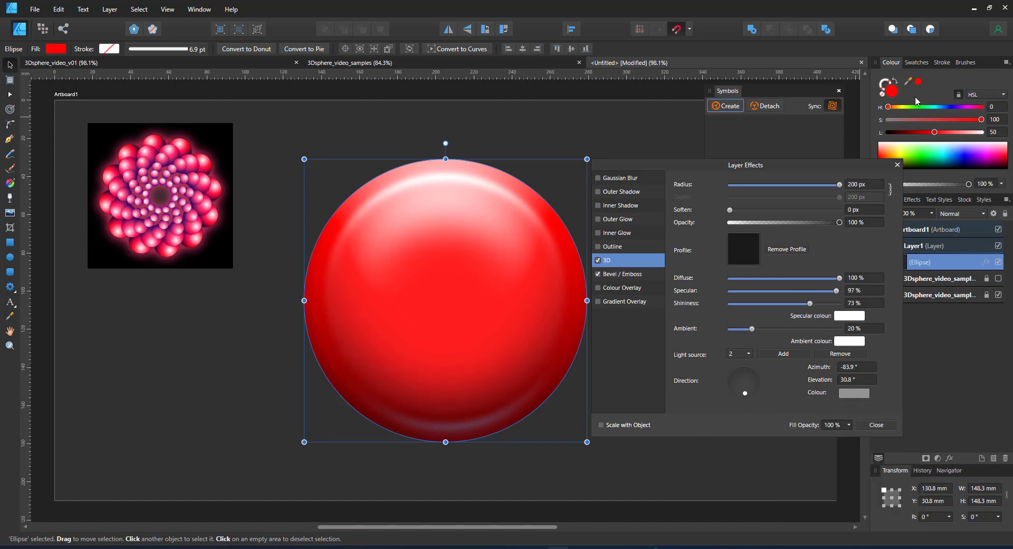
Step: Try several fill colours on the sphere and settle on a blue-violet with HSL 259, 100, 44
left_click(956, 156)
left_click(980, 156)
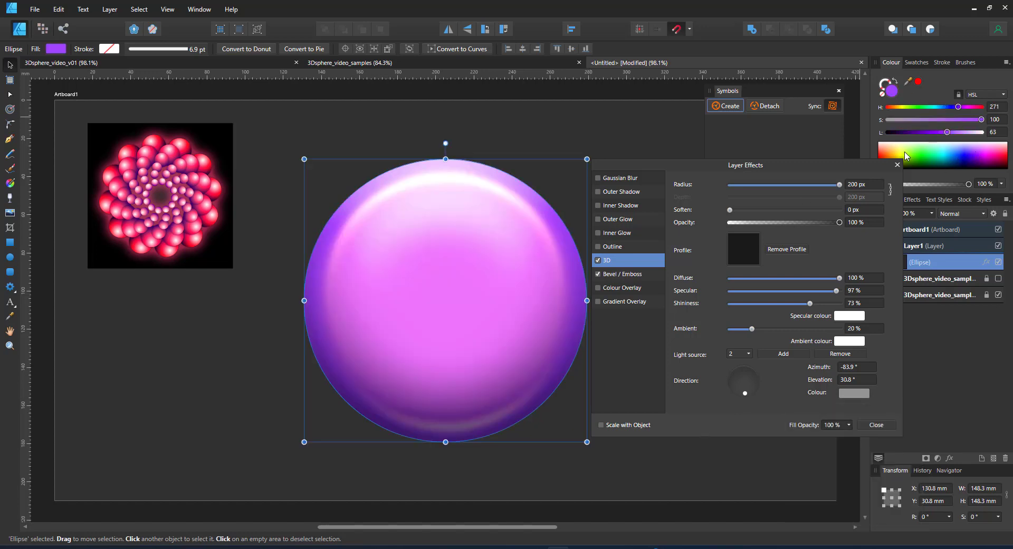
left_click(907, 155)
left_click(936, 155)
left_click(970, 154)
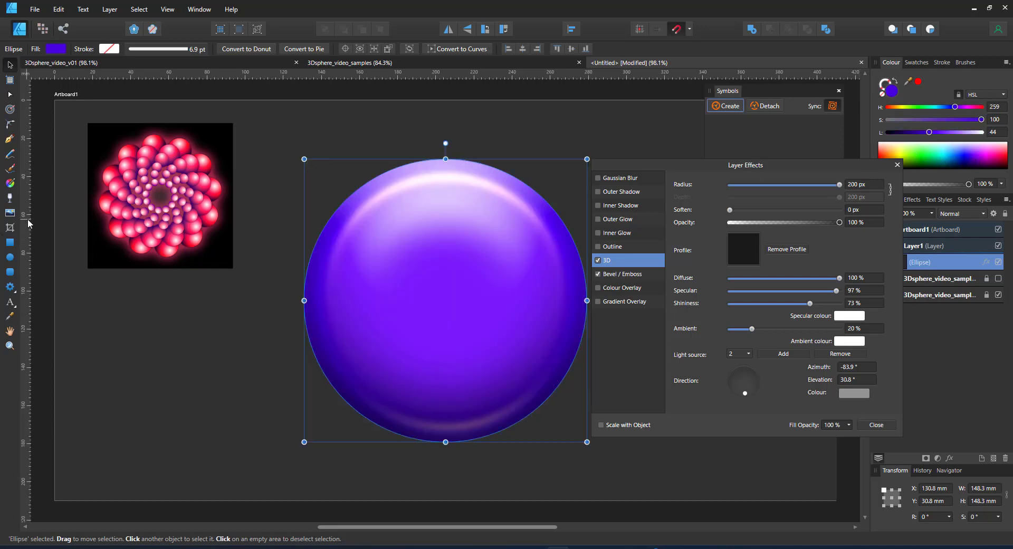
Step: Give the sphere a radial gradient fill from a pink centre (HSL 312, 100, 63) to a deep violet edge (HSL 259, 100, 41)
left_click(10, 182)
left_click(120, 50)
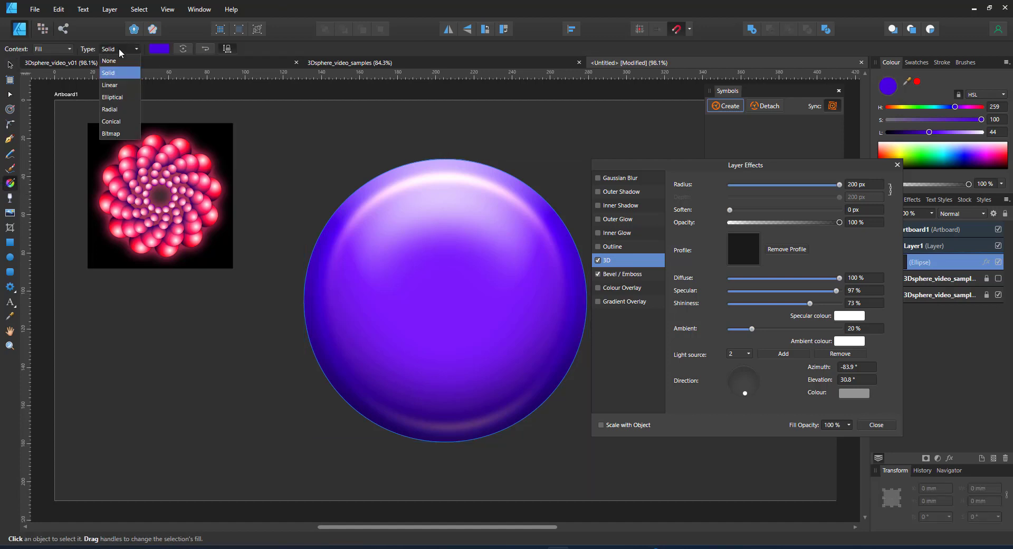
left_click(110, 109)
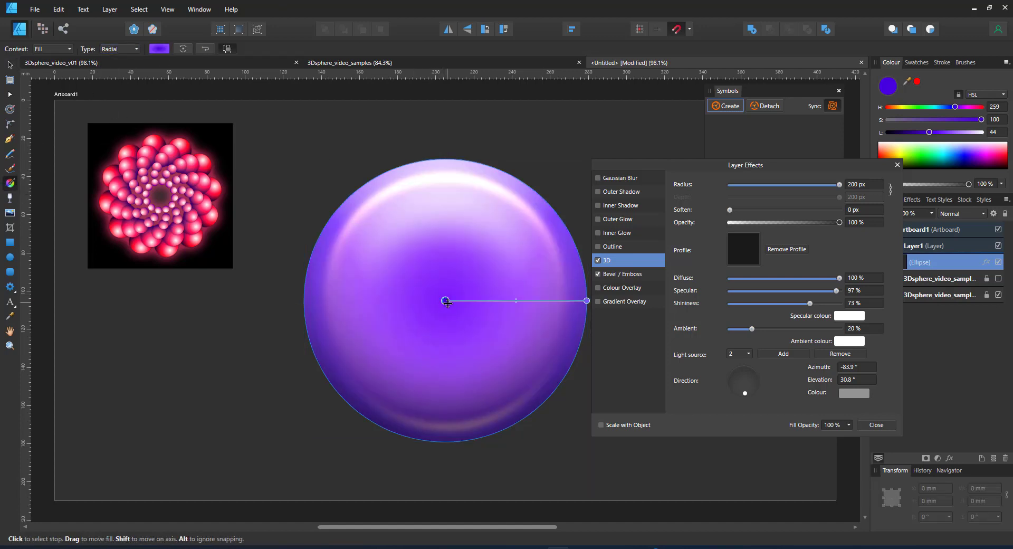
left_click(987, 152)
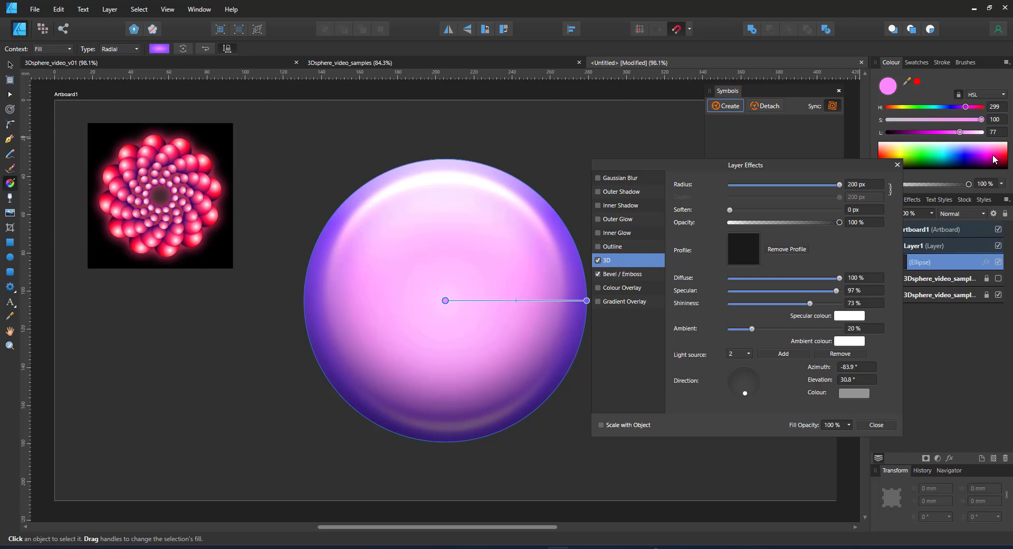
left_click(994, 158)
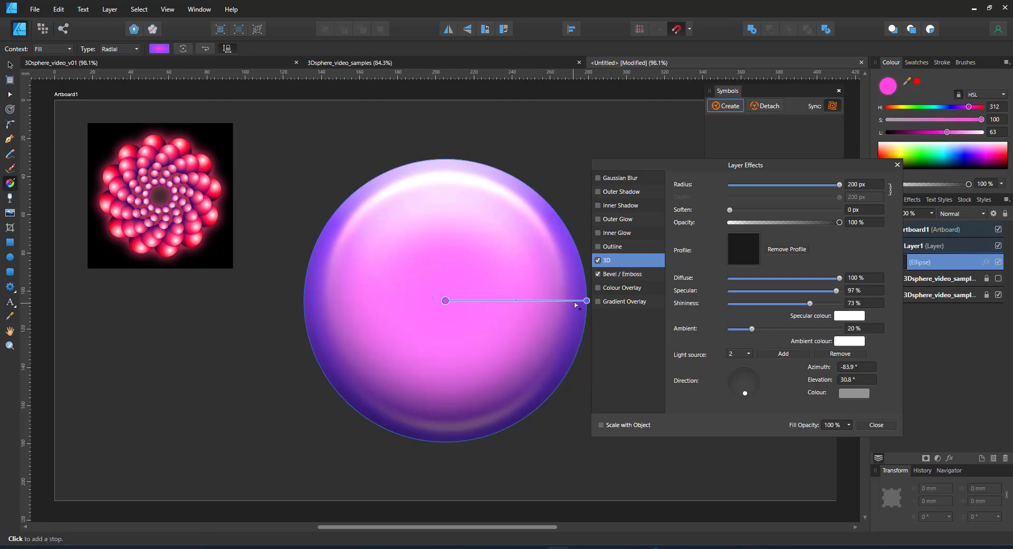
left_click(586, 300)
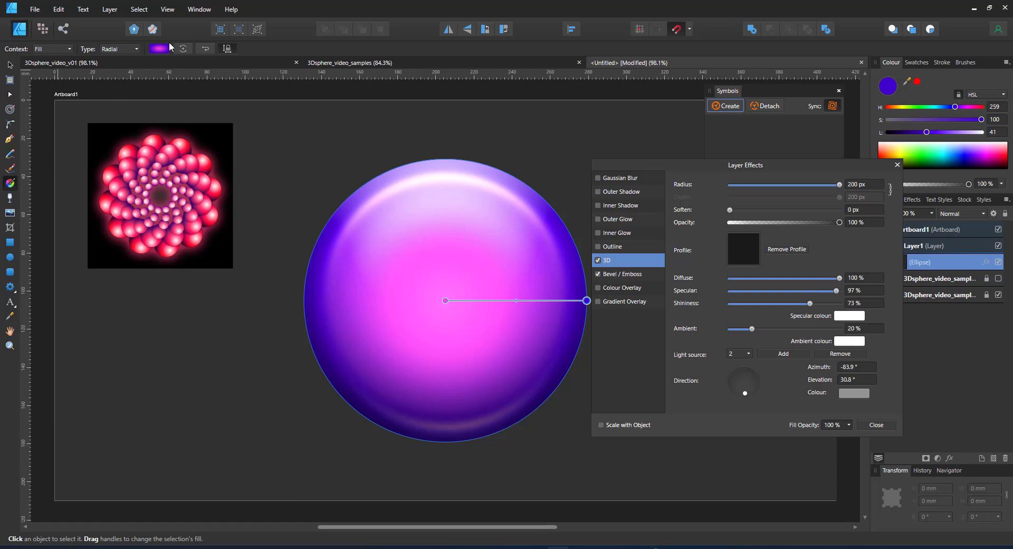
left_click(9, 64)
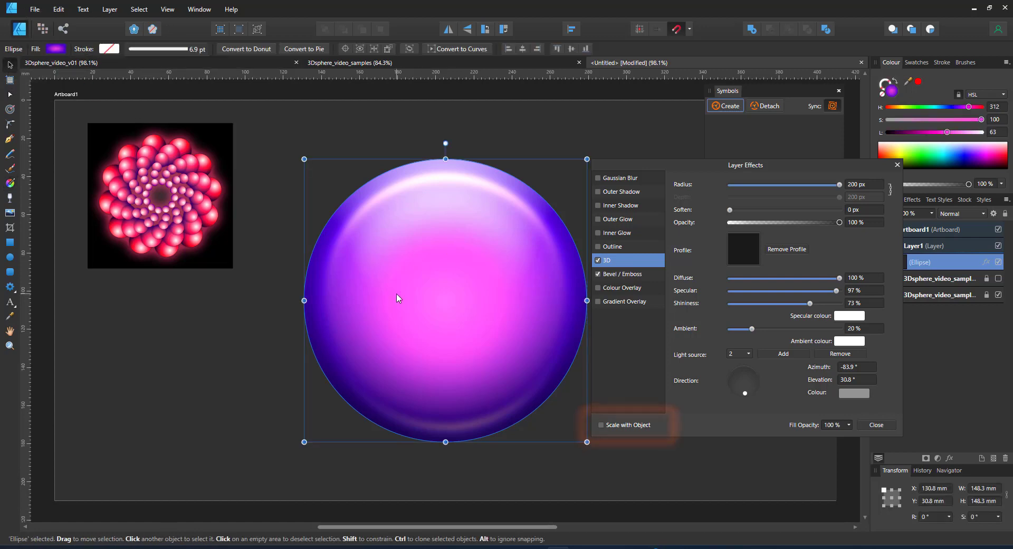
Step: Duplicate the sphere and shrink the copy about its centre to about 46.8 mm without scaling its effects
key("ctrl+j")
left_click_drag(587, 159, 490, 256)
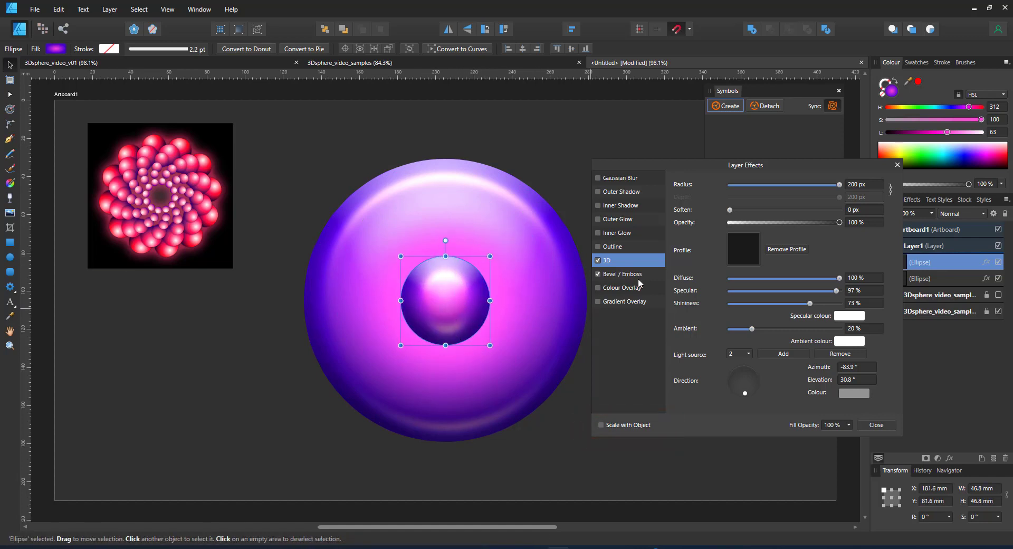
left_click(612, 274)
Step: Enable Scale with Object on the large sphere, test it by shrinking a duplicate to about 46.8 mm, and delete that duplicate
left_click(541, 310)
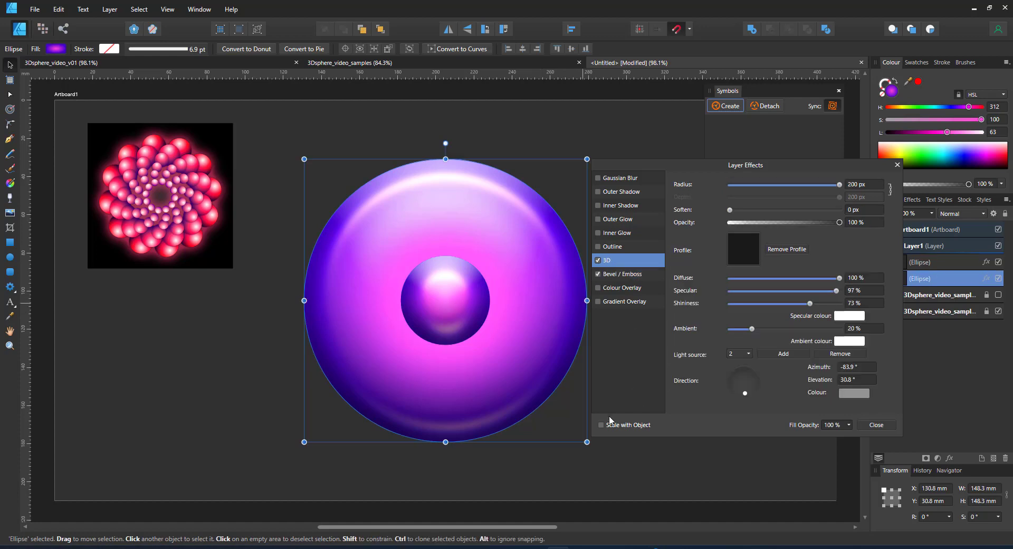
left_click(600, 424)
key("ctrl+j")
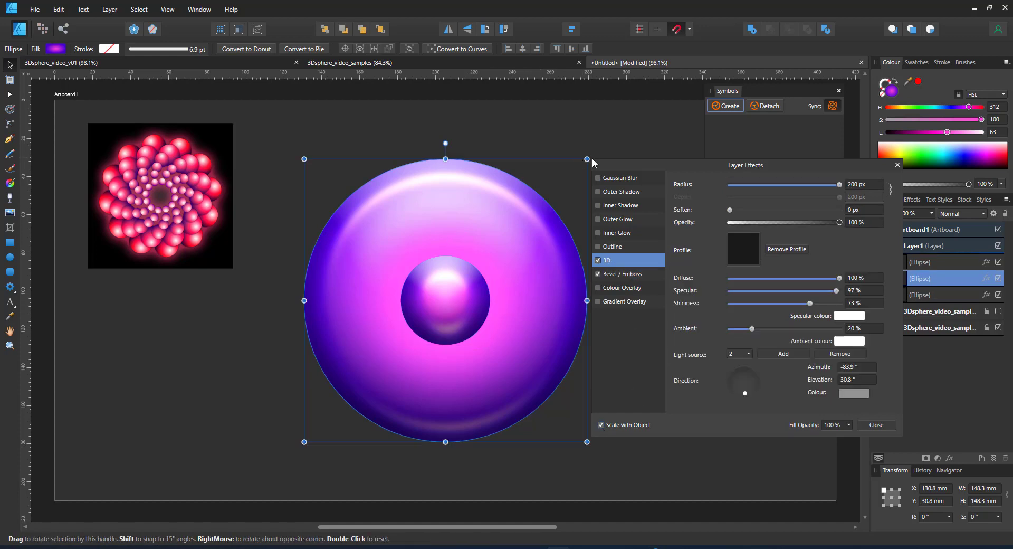
left_click_drag(588, 159, 480, 239)
left_click_drag(453, 304, 351, 303)
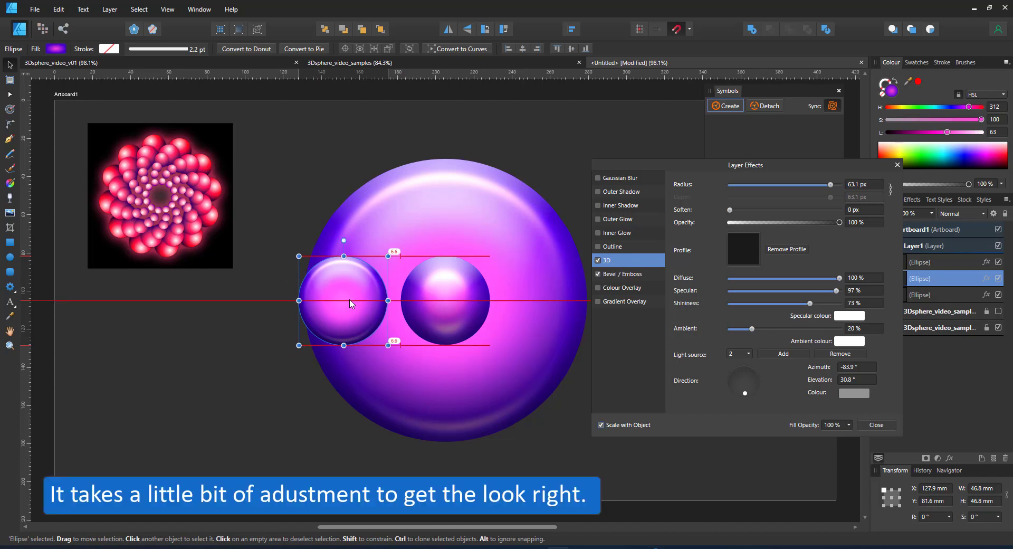
key("Delete")
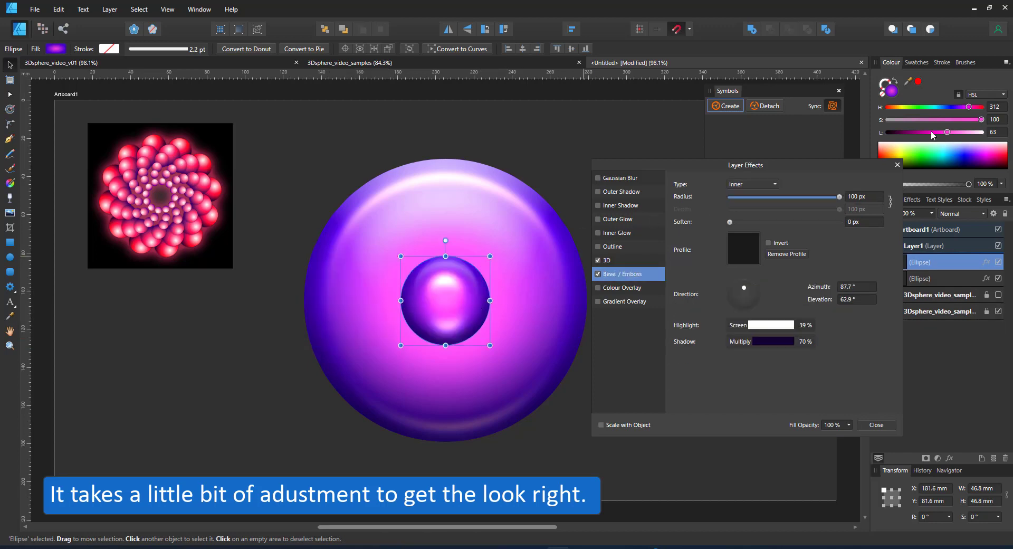
Step: Fill the small sphere magenta (HSL 296, 100, 52) and resize it with its effects scaling to about 74.5 mm
left_click(990, 158)
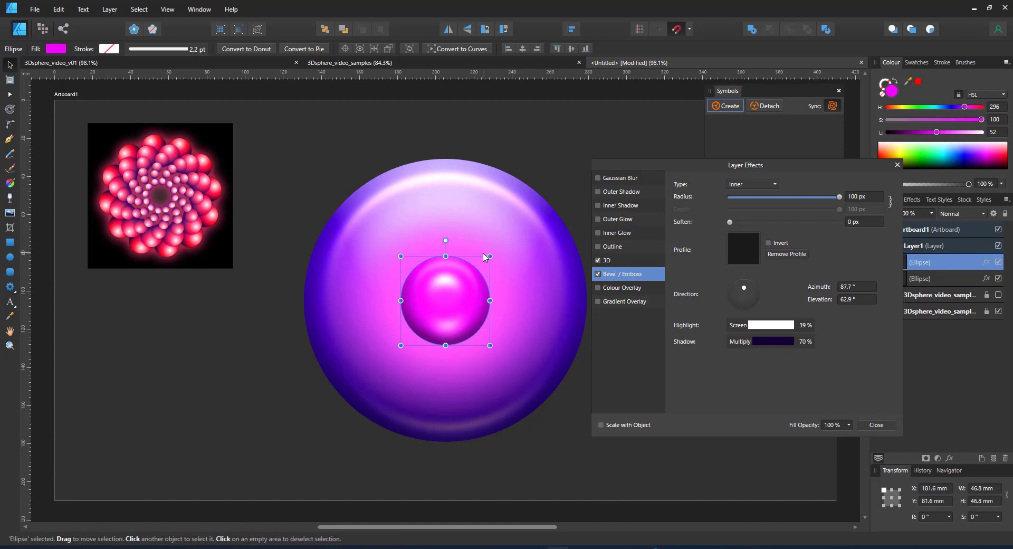
left_click_drag(490, 256, 289, 167)
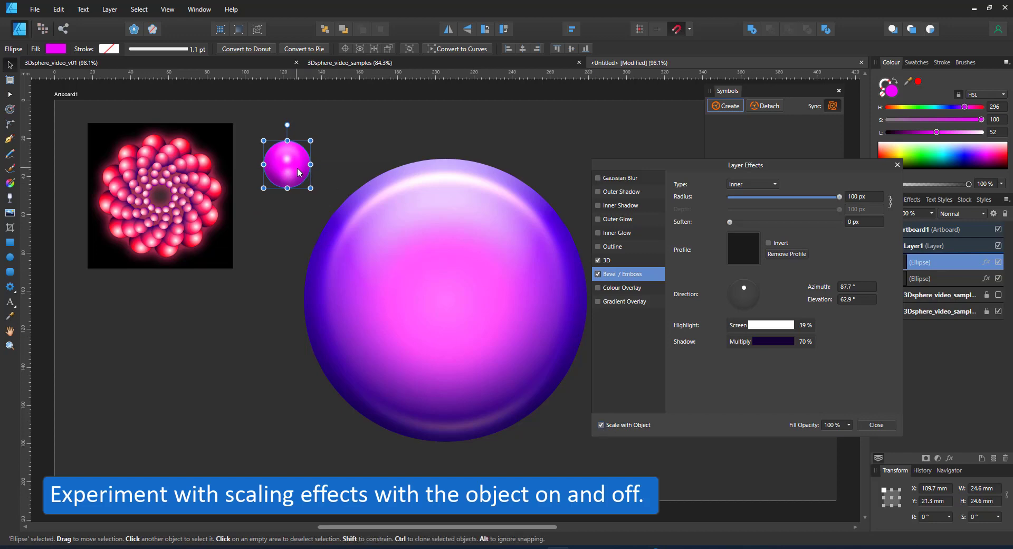
left_click_drag(310, 188, 416, 261)
left_click_drag(484, 157, 446, 184)
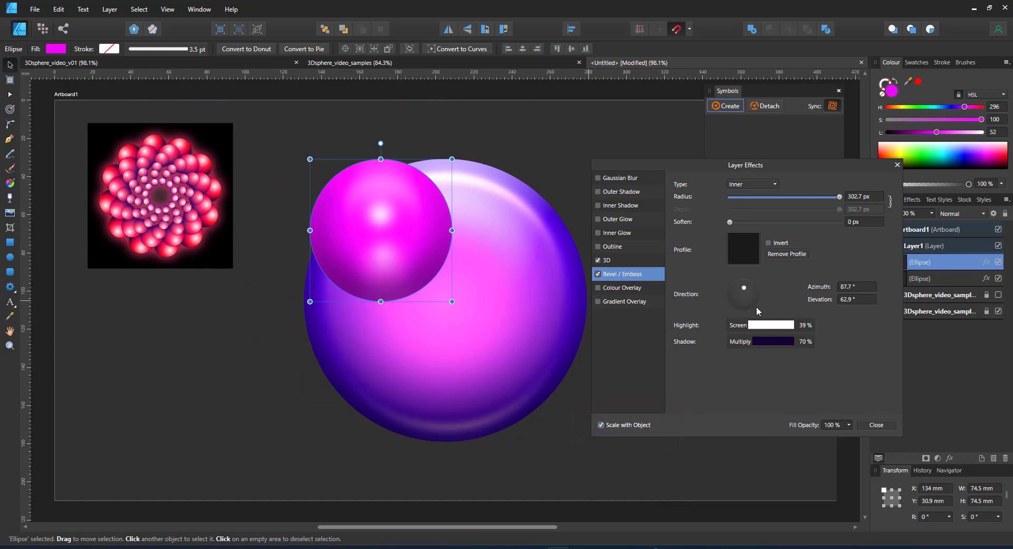
Step: Adjust the magenta sphere's 3D effect to 86 % shininess and 44 % ambient, lit at about 97.7° azimuth and 47.2° elevation
left_click(624, 262)
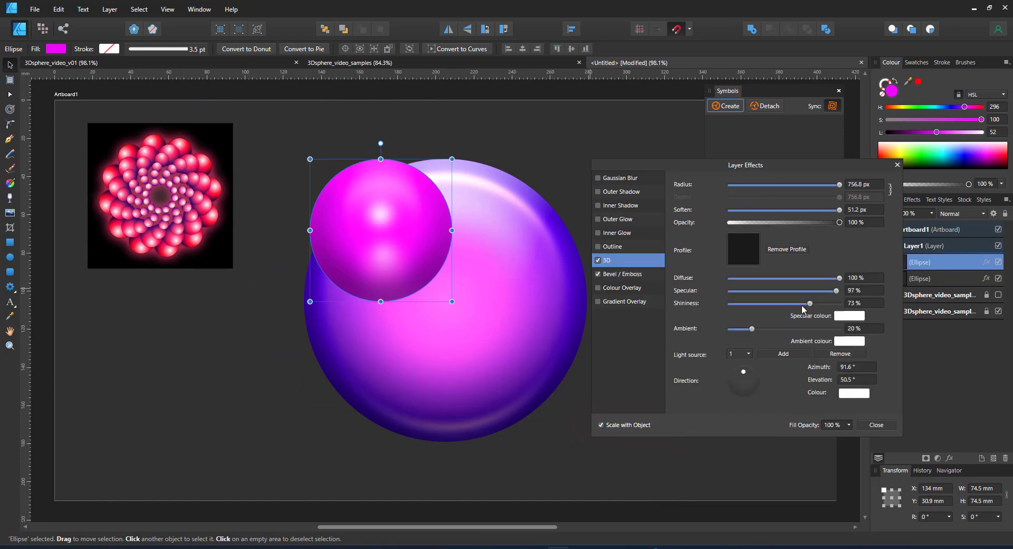
key("Escape")
Step: Shrink the purple sphere and place it below the spiral picture, and move the magenta sphere to about X 190.4 mm, Y 8 mm
left_click_drag(408, 211, 329, 210)
left_click(474, 201)
left_click_drag(587, 158, 126, 289)
left_click_drag(317, 231, 501, 191)
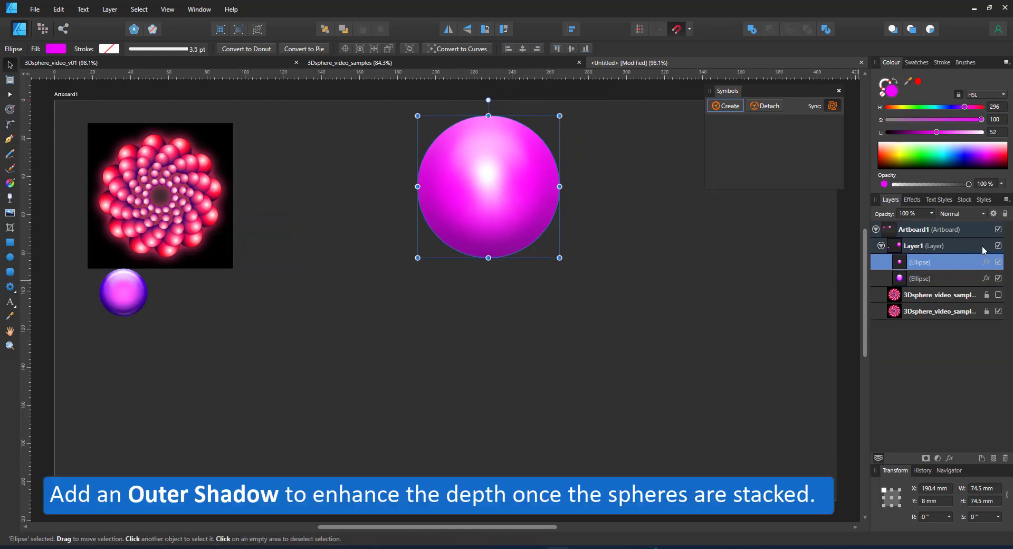
Step: Add an Outer Shadow with a radius of about 25.7 px to the magenta sphere and deselect it
left_click(987, 262)
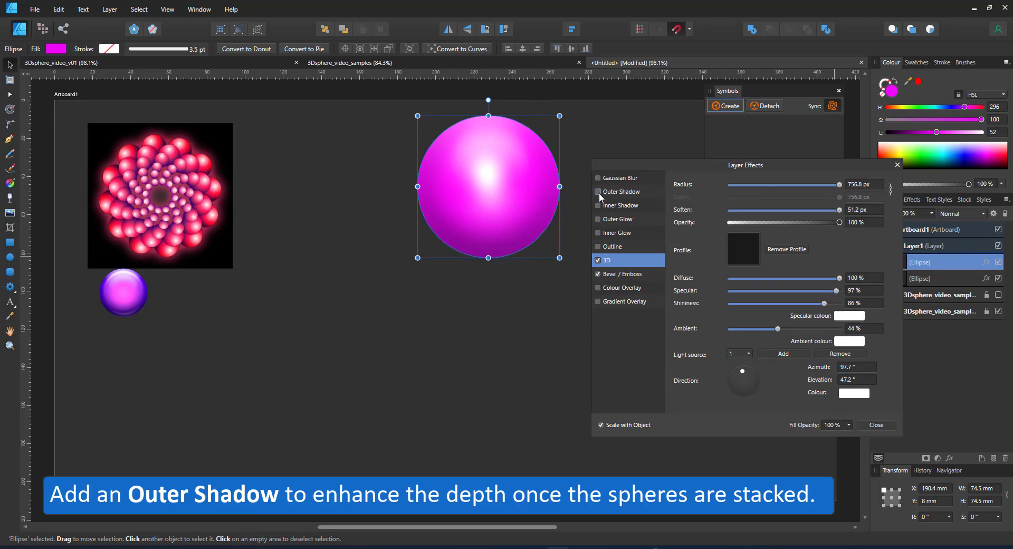
left_click(618, 192)
left_click_drag(730, 209, 803, 217)
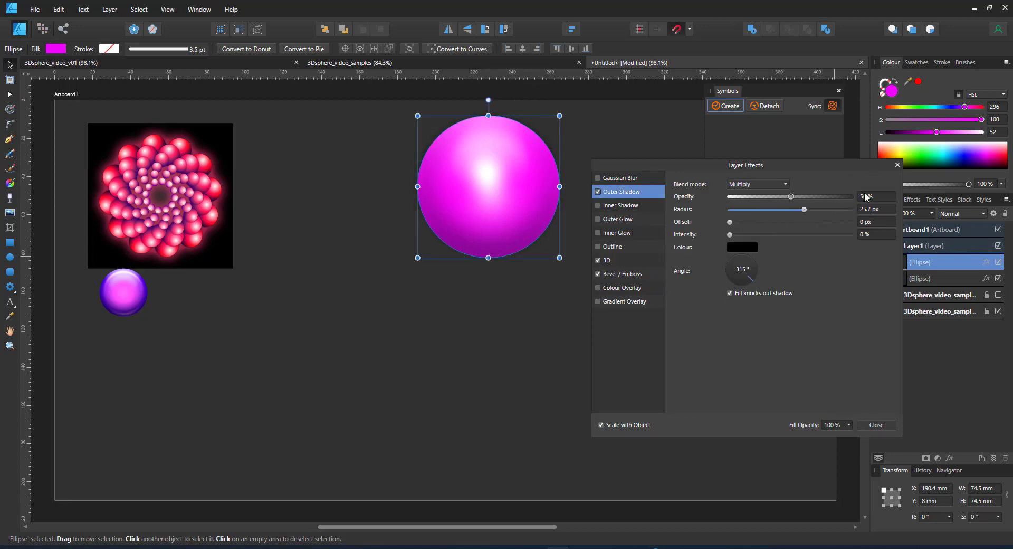
left_click(897, 165)
key("ctrl+d")
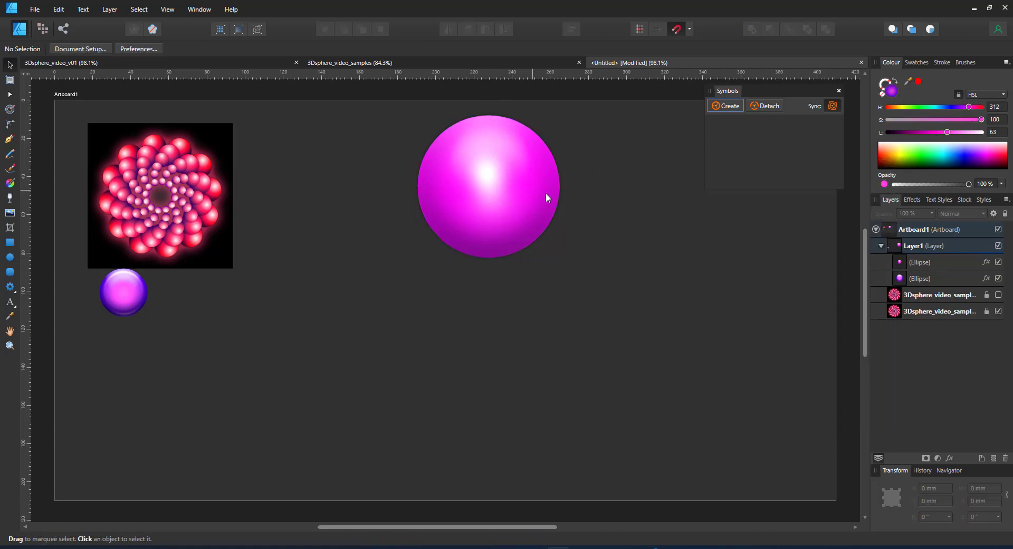
Step: Duplicate the magenta sphere about 31 mm straight down and raise the copy's Outer Shadow radius to about 81 px
left_click(926, 269)
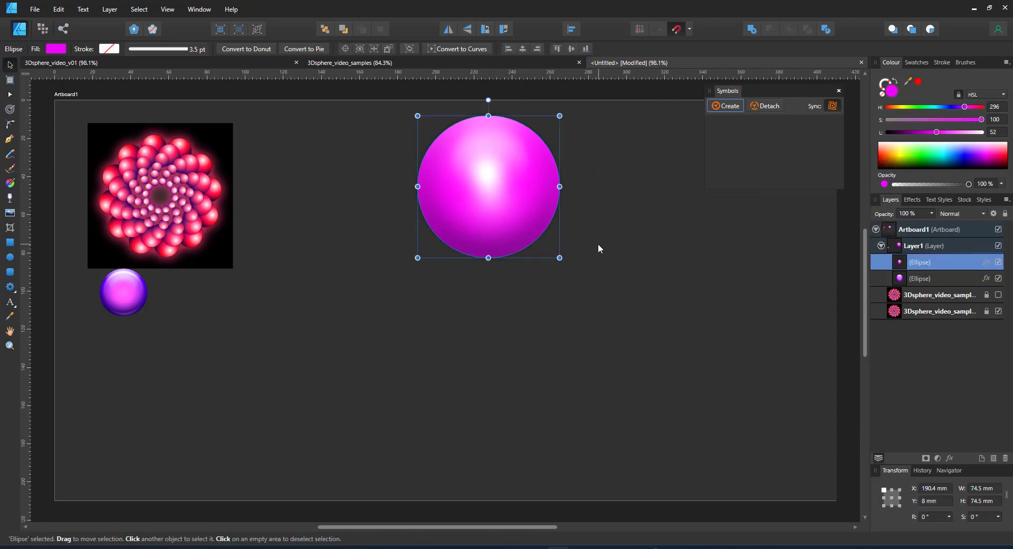
left_click_drag(517, 206, 519, 264)
left_click(986, 262)
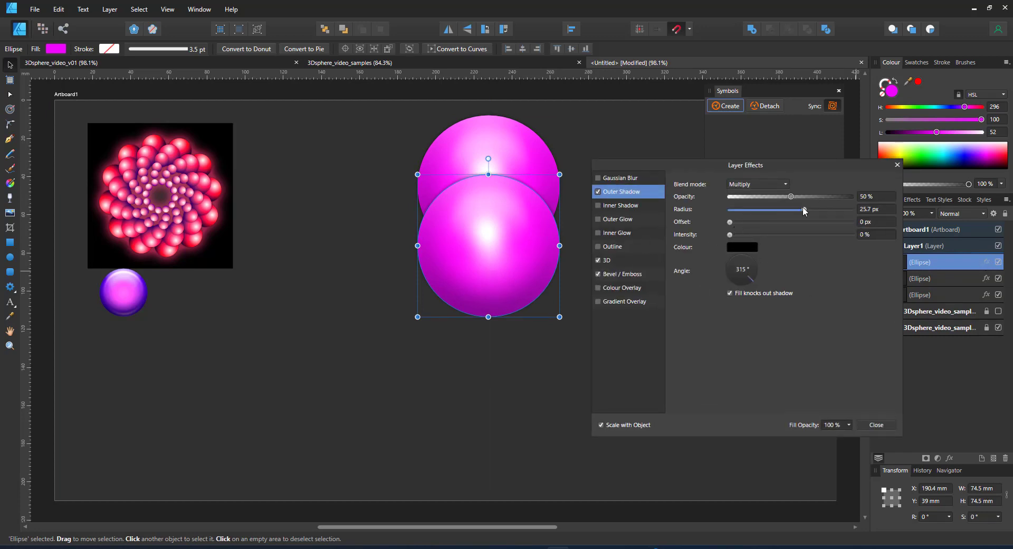
left_click_drag(804, 211, 834, 210)
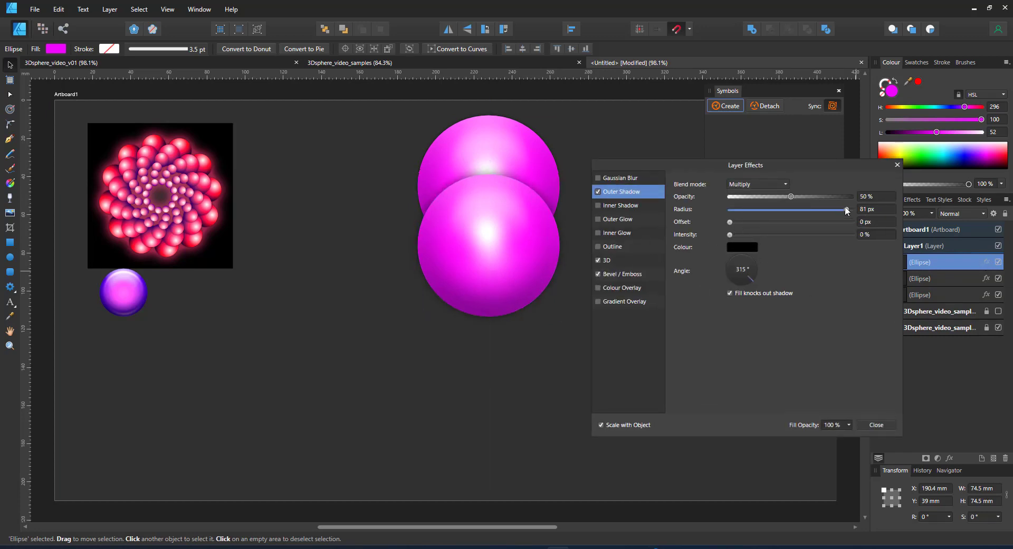
Step: Delete the upper magenta sphere and shrink the remaining one to about 52 mm in diameter
left_click(897, 165)
left_click(533, 177)
key("Delete")
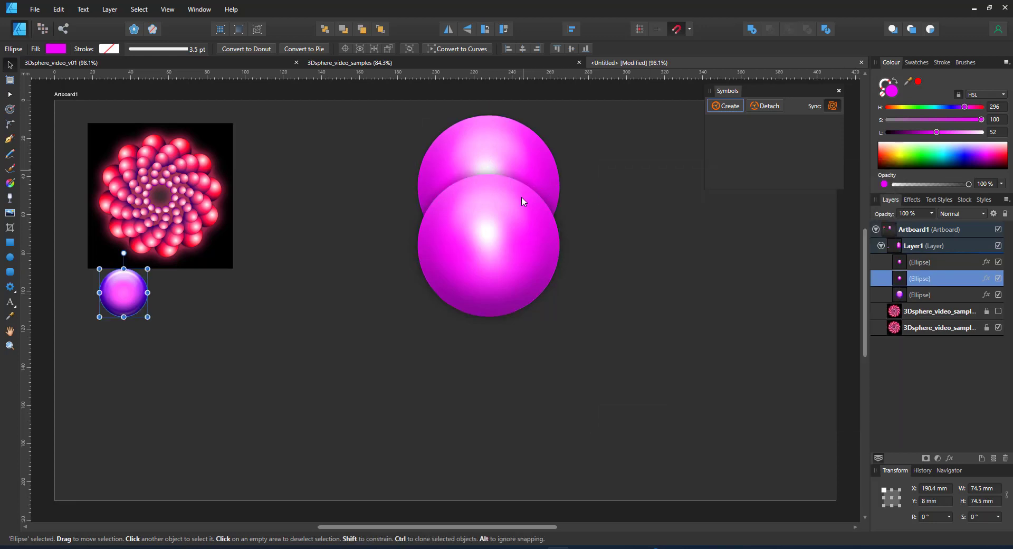
left_click(525, 203)
left_click_drag(559, 174, 538, 196)
Step: Copy the magenta sphere diagonally downward, shrink the copy, and repeat the duplication to build a tapering chain of six spheres
left_click_drag(523, 207, 467, 198)
key("ctrl+j")
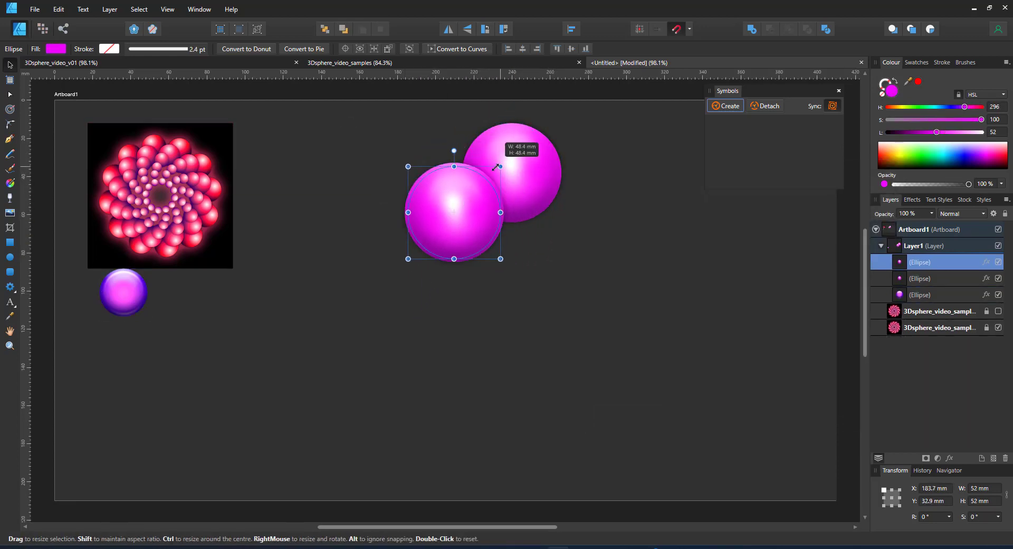
left_click_drag(510, 155, 497, 169)
key("ctrl+j")
key("ctrl+j")
key("ctrl+j")
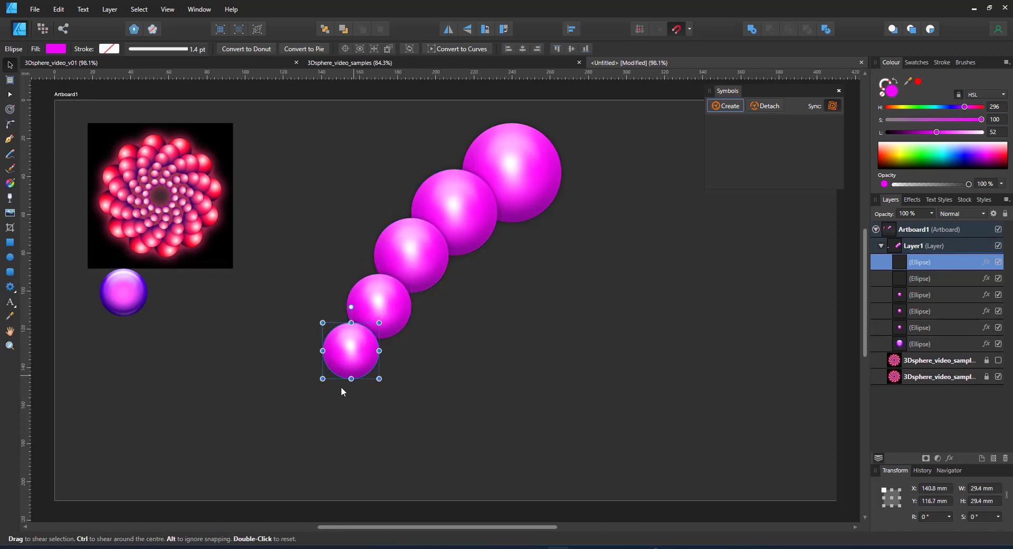
key("ctrl+j")
Step: Move the two smallest spheres slightly downward to space out the lower end of the chain
left_click_drag(336, 362, 333, 421)
key("ctrl+z")
left_click_drag(347, 367, 343, 369)
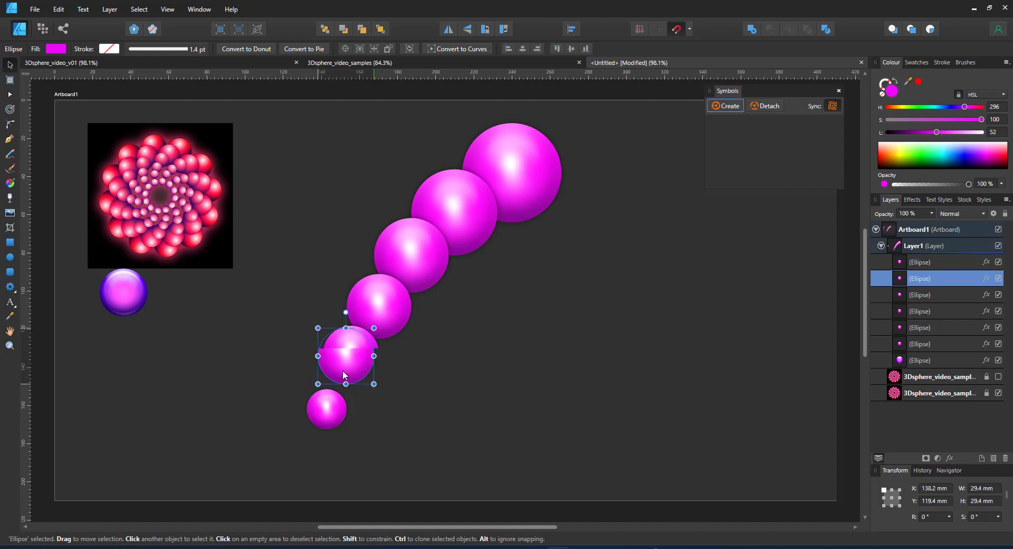
Step: Apply one linear gradient across all six magenta spheres, running from yellow at the smallest sphere to magenta at the largest
left_click_drag(259, 475, 611, 124)
key("g")
left_click_drag(355, 429, 509, 142)
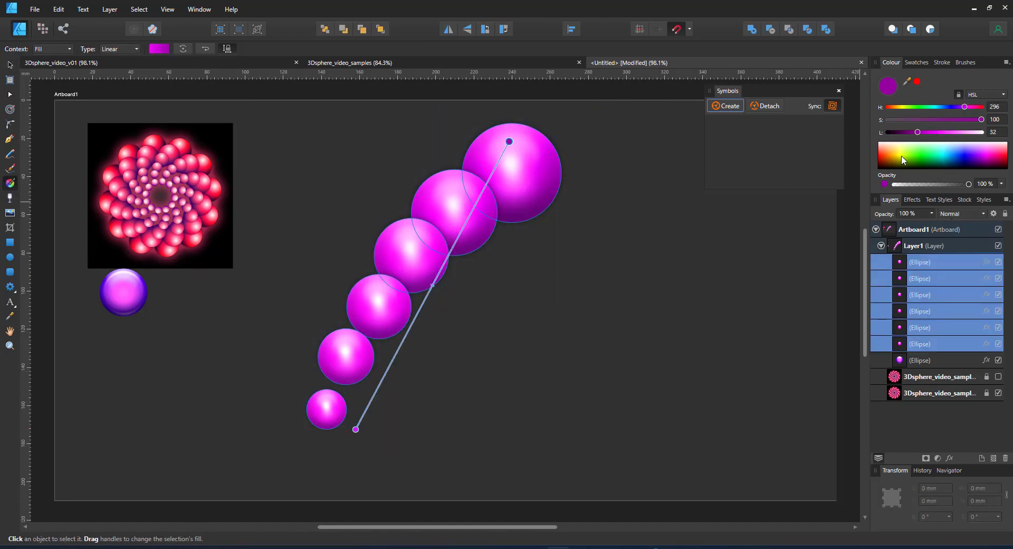
left_click_drag(902, 159, 897, 161)
left_click(206, 49)
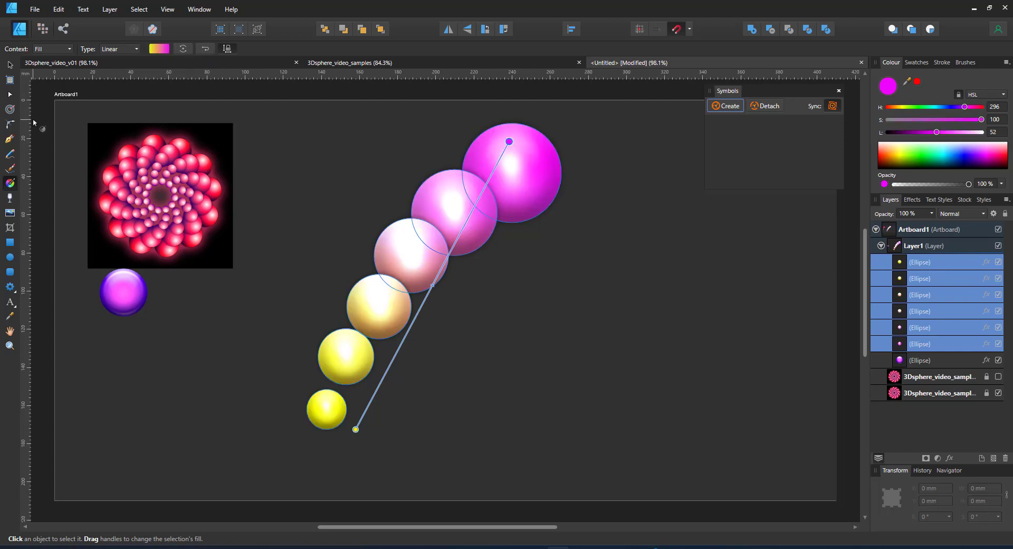
Step: Add a light orange stop with hue 28, saturation 100 and lightness 70 at the middle of the gradient
left_click(428, 292)
left_click_drag(904, 160, 917, 137)
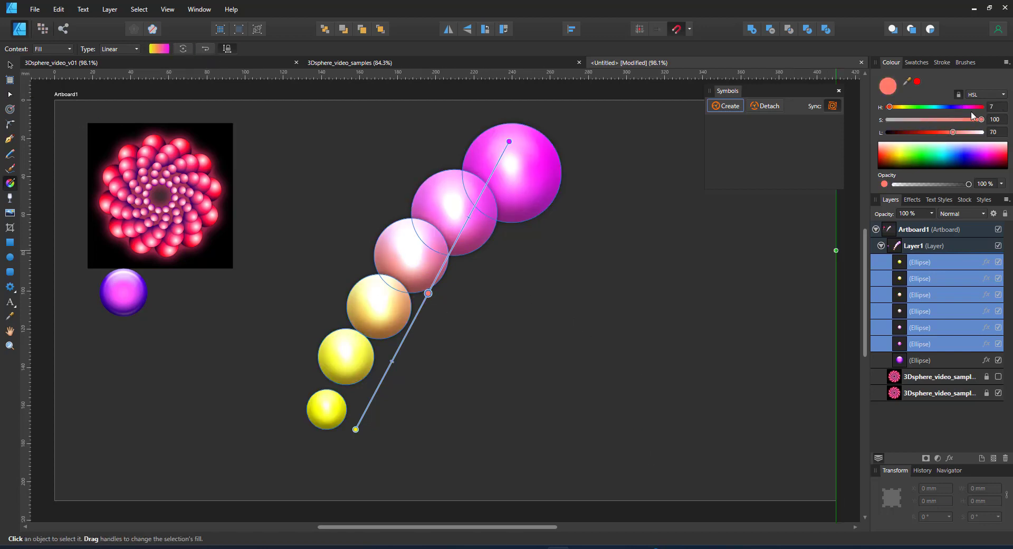
left_click_drag(891, 106, 895, 107)
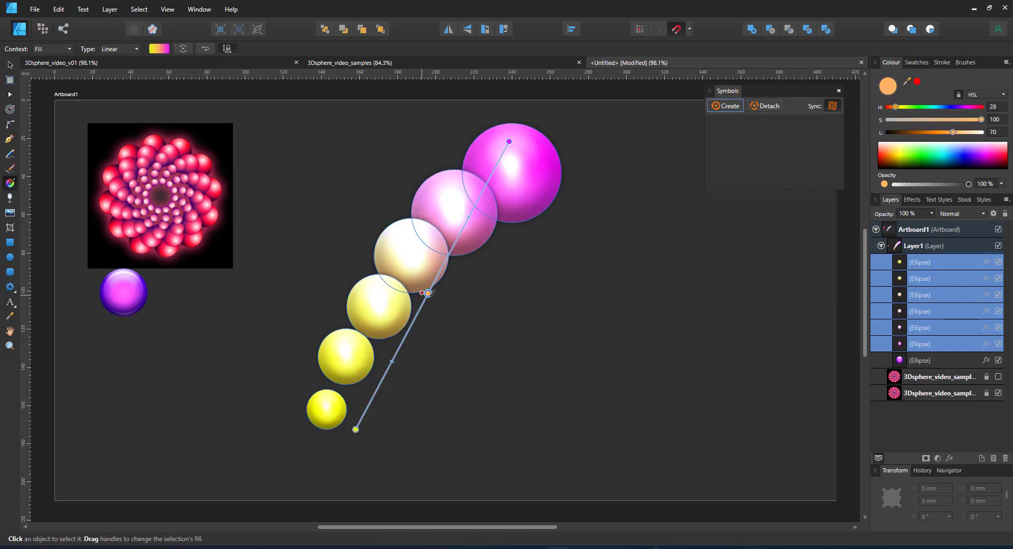
Step: Group the six spheres, create a symbol from the group, and shrink it to about 59.9 × 71.9 mm above the artboard's centre
key("v")
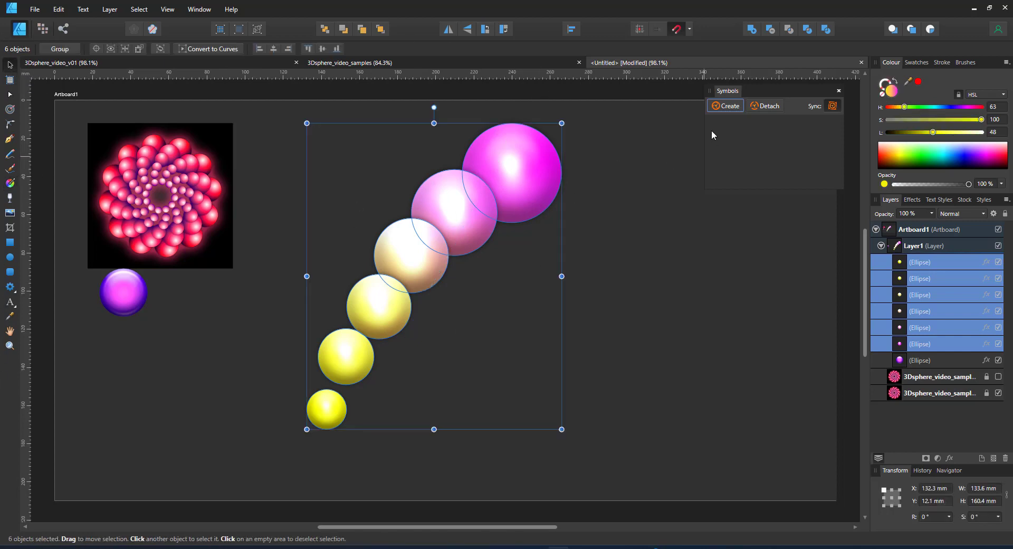
key("ctrl+g")
left_click(726, 105)
left_click_drag(561, 123, 491, 207)
left_click_drag(478, 240, 559, 164)
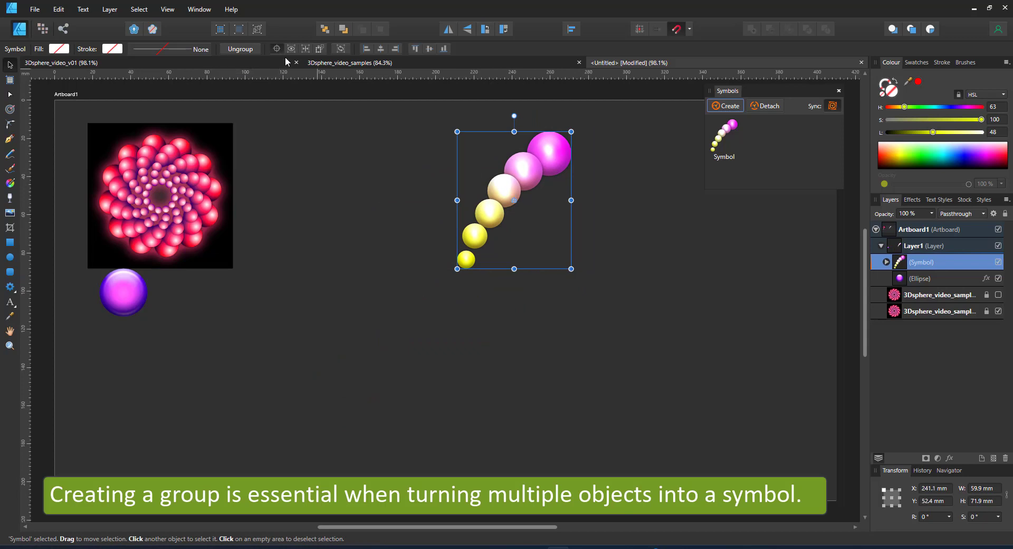
Step: Rotate copies of the symbol in -30° steps around a point just below its small end to complete a ring of twelve
left_click_drag(513, 200, 452, 300)
left_click_drag(551, 139, 606, 203)
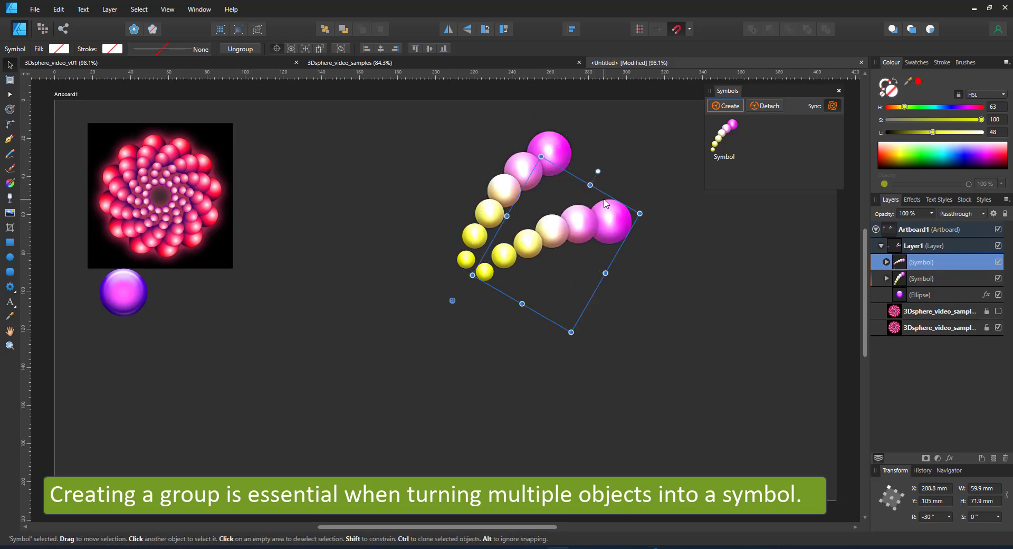
key("ctrl+j")
key("ctrl+j")
key("ctrl+j")
key("ctrl+j")
key("ctrl+j")
key("ctrl+j")
key("ctrl+j")
key("ctrl+j")
key("ctrl+j")
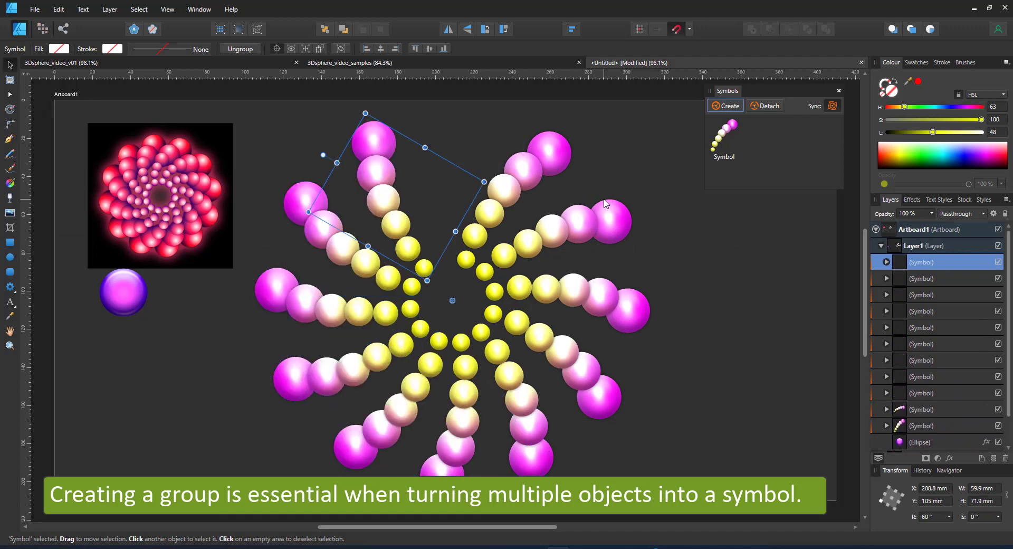
key("ctrl+j")
left_click(747, 260)
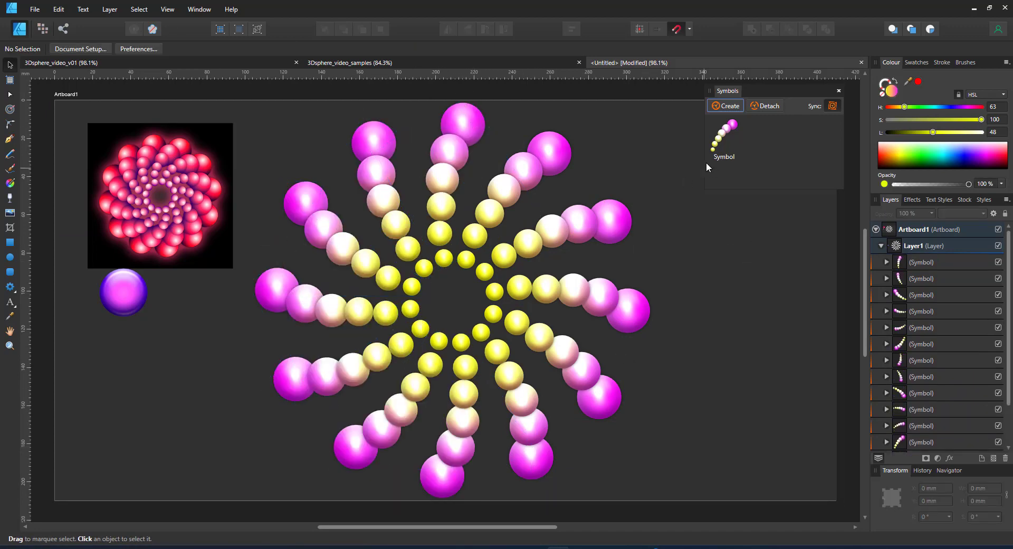
Step: Change the gradient's outer stop to green on the five largest spheres of the topmost symbol
left_click(449, 152)
key("g")
left_click(885, 263)
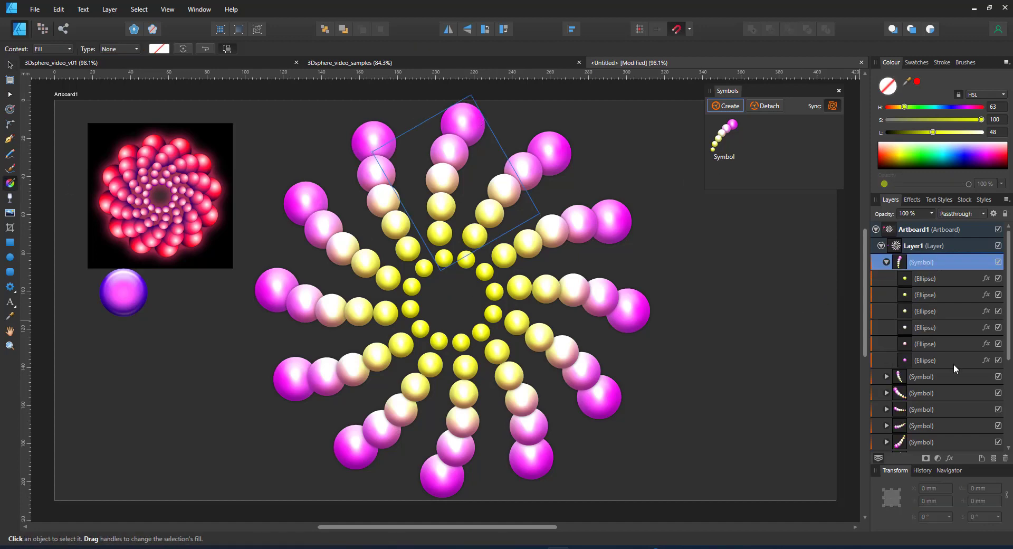
left_click(944, 361)
left_click(936, 293, "shift")
left_click(454, 114)
left_click_drag(954, 167, 901, 157)
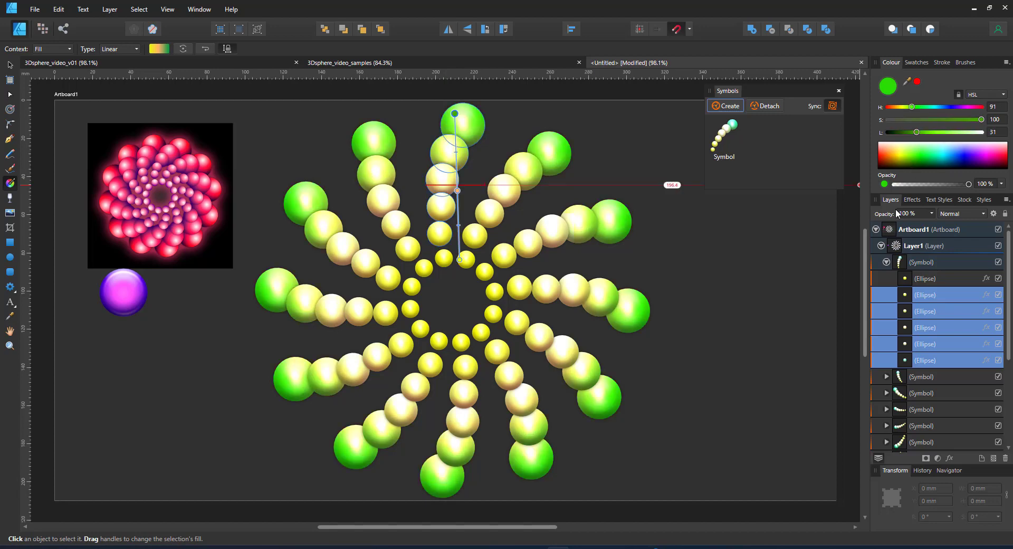
Step: Enlarge the outermost green sphere of the topmost symbol to about 29.9 mm
left_click(10, 63)
left_click(463, 125)
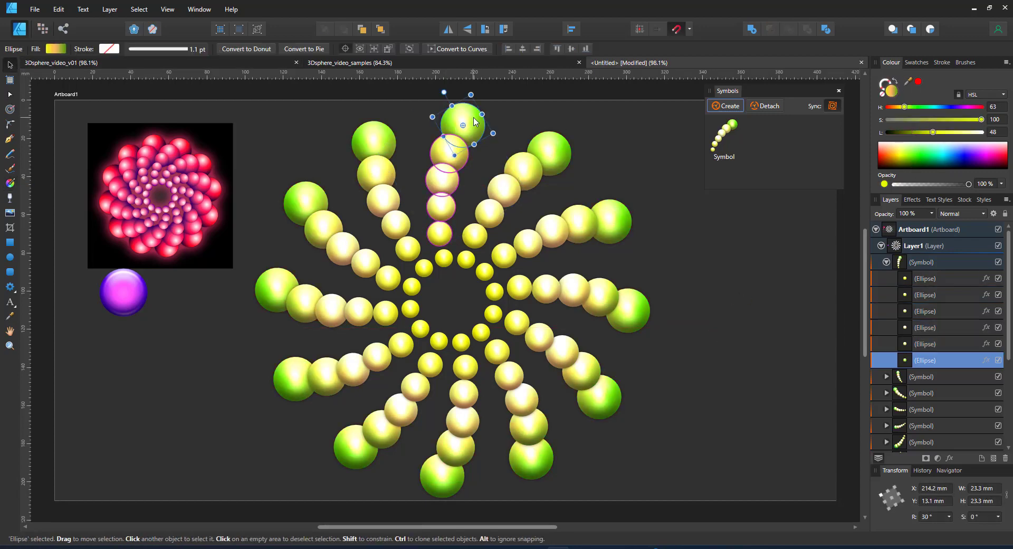
left_click_drag(478, 145, 439, 175)
Step: Reposition the middle spheres and the large outer sphere of the topmost symbol to bend the chain into a stronger curve
left_click(448, 149)
left_click(443, 172)
left_click(448, 205)
left_click_drag(445, 203, 446, 209)
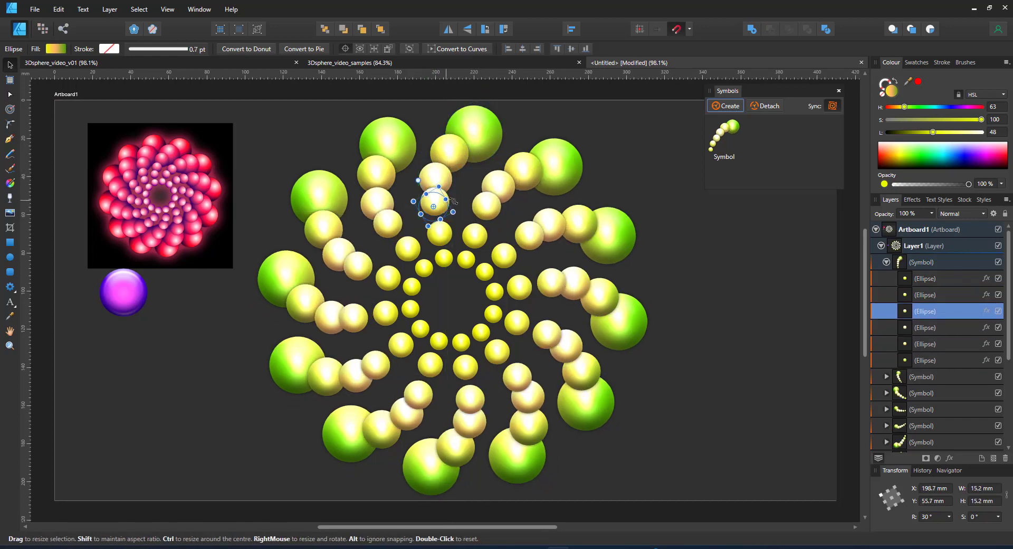
left_click(490, 138)
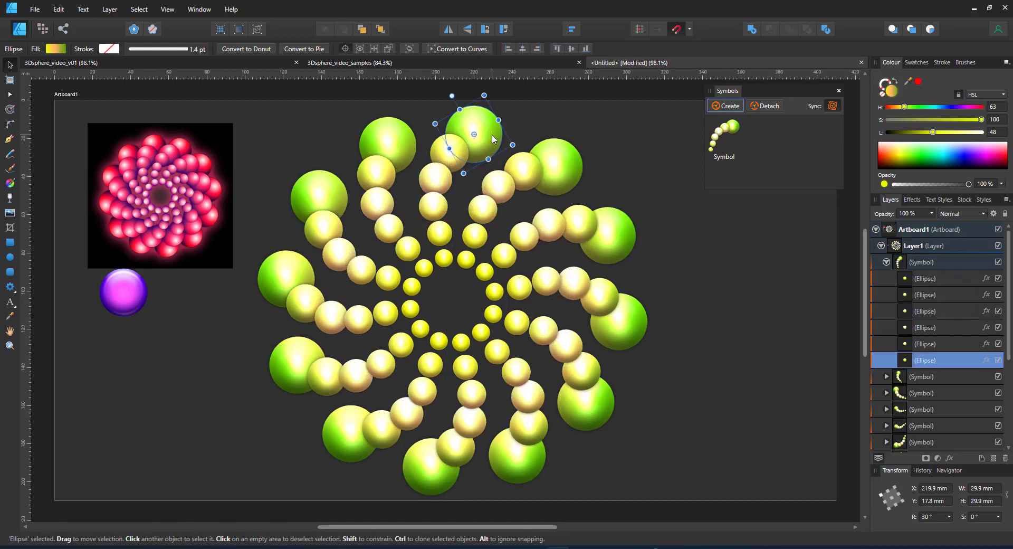
left_click_drag(488, 144, 457, 155)
Step: Shrink the copy of the topmost symbol's innermost sphere to about 6.6 mm and move it closer to the ring's centre
left_click(449, 261)
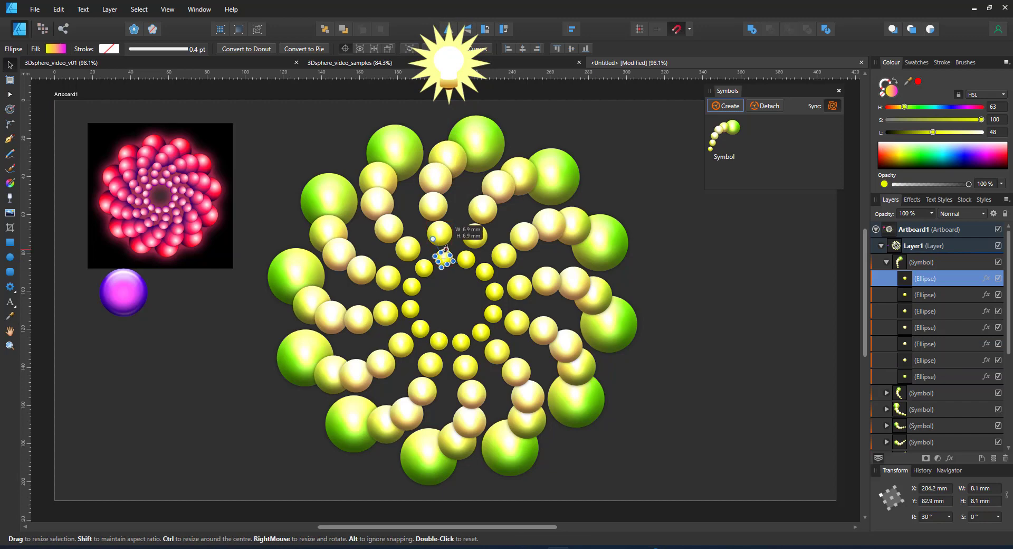
left_click_drag(446, 248, 444, 247)
scroll(378, 228, "up", 4)
mouse_move(559, 313)
left_mouse_down()
mouse_move(585, 377)
mouse_move(578, 354)
left_mouse_up()
key("ctrl+0")
Step: Copy the 6.6 mm yellow sphere outward and place it in the gap beside the topmost arm
left_click_drag(452, 273, 404, 95)
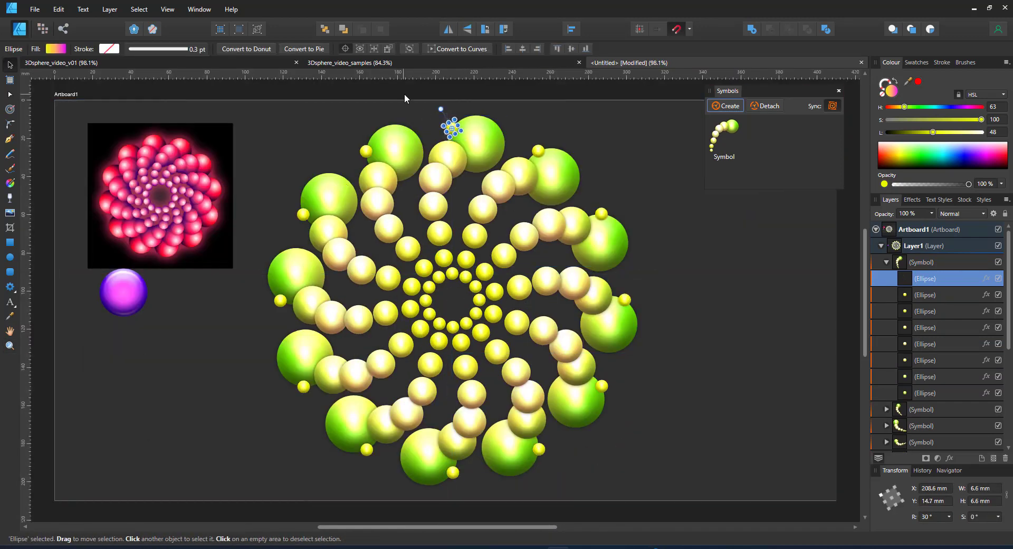
scroll(390, 103, "up", 3)
left_click_drag(520, 154, 538, 326)
Step: Fill the gap beside the topmost arm with further small yellow copies, including one of about 7.4 mm, and deselect everything
left_click(558, 282)
double_click(553, 270)
key("ctrl+j")
left_click(550, 267)
left_click_drag(550, 267, 535, 295)
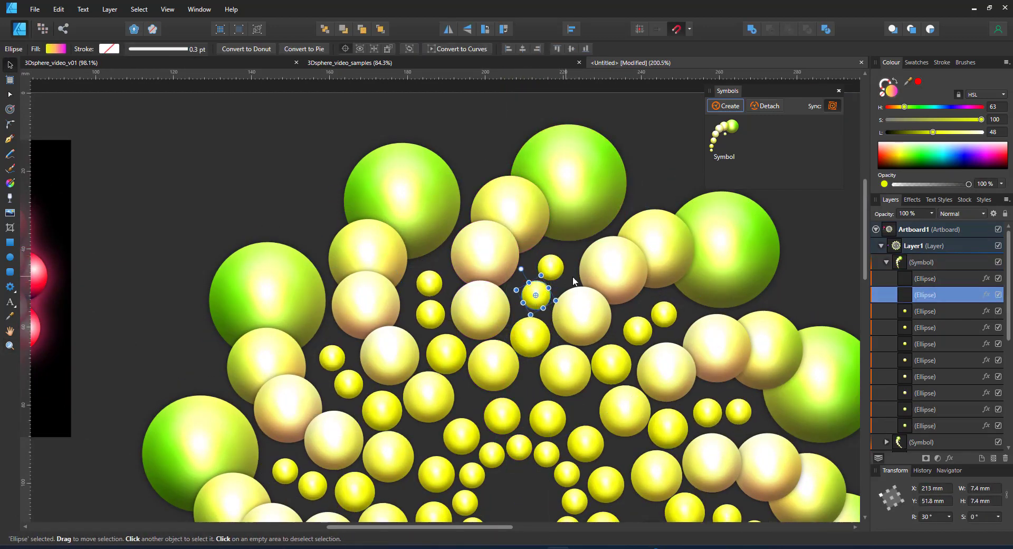
key("ctrl+0")
left_click(660, 286)
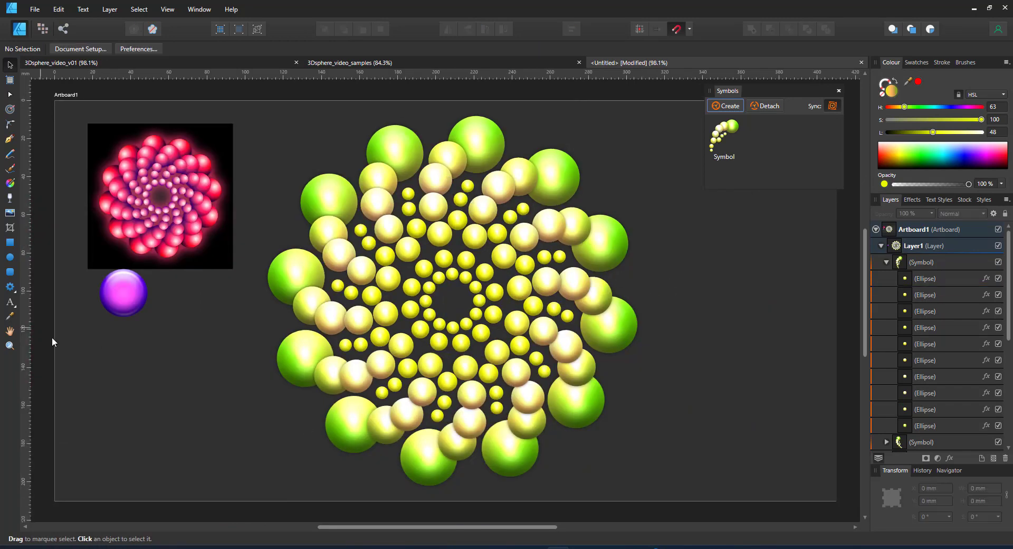